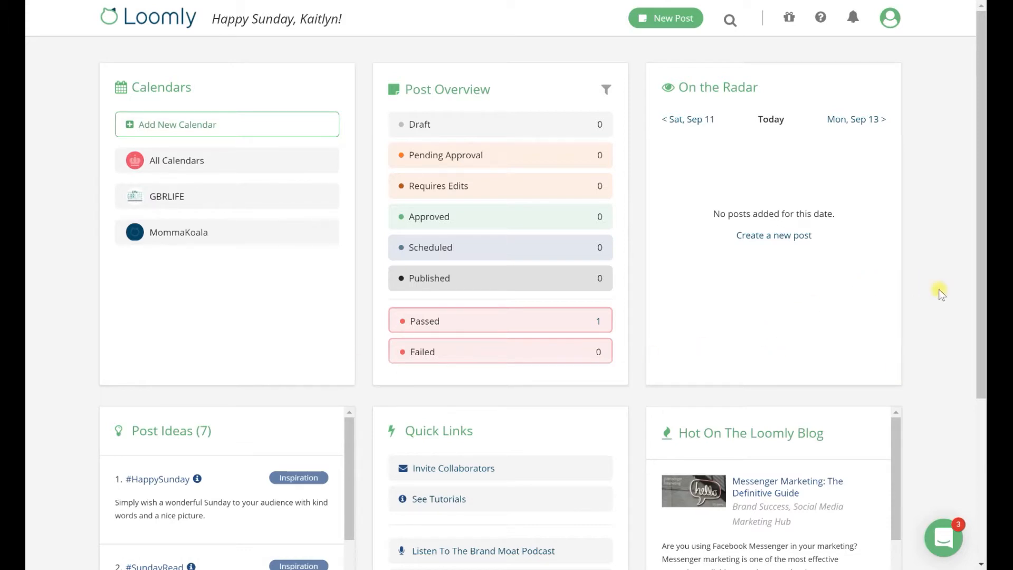
Step: Look over the dashboard panels and browse the On the Radar dates three days forward, returning to today
{"action": "scroll", "coordinate": [938, 289], "scroll_direction": "down", "scroll_amount": 5}
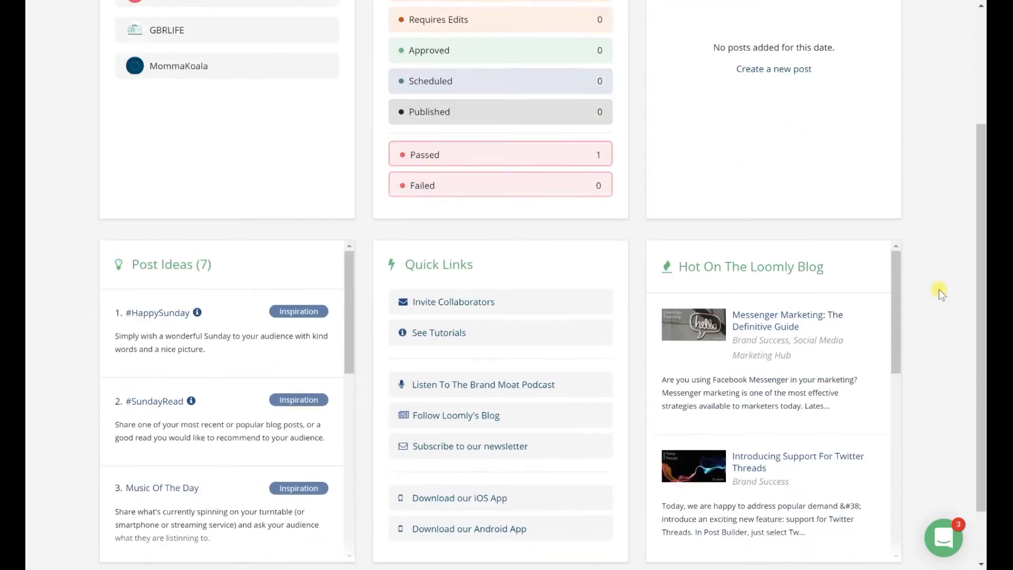
{"action": "scroll", "coordinate": [939, 289], "scroll_direction": "up", "scroll_amount": 4}
{"action": "scroll", "coordinate": [938, 289], "scroll_direction": "up", "scroll_amount": 1}
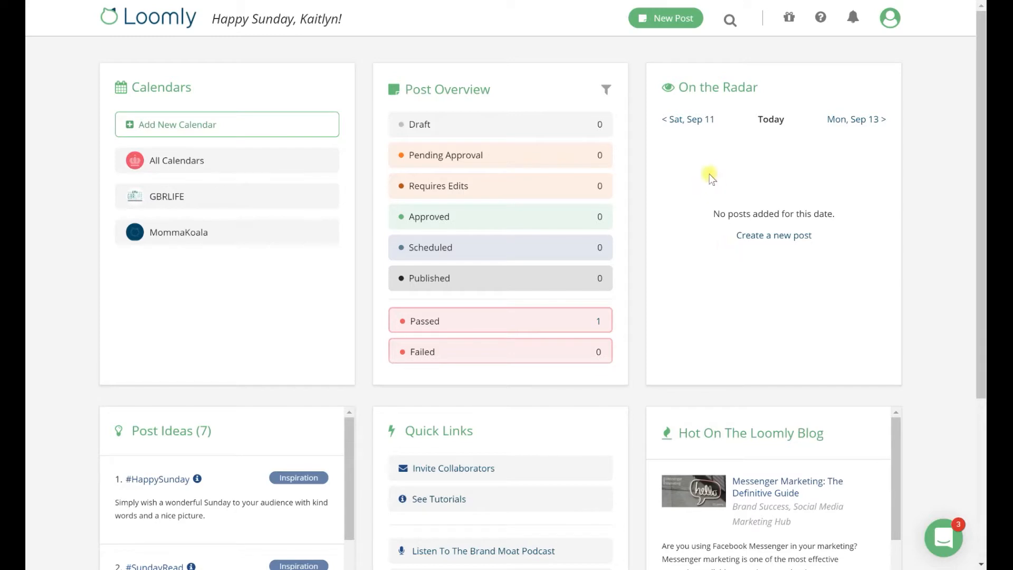
{"action": "left_click", "coordinate": [864, 123]}
{"action": "left_click", "coordinate": [864, 123]}
{"action": "left_click", "coordinate": [862, 124]}
{"action": "left_click", "coordinate": [686, 124]}
{"action": "left_click", "coordinate": [693, 125]}
{"action": "left_click", "coordinate": [692, 126]}
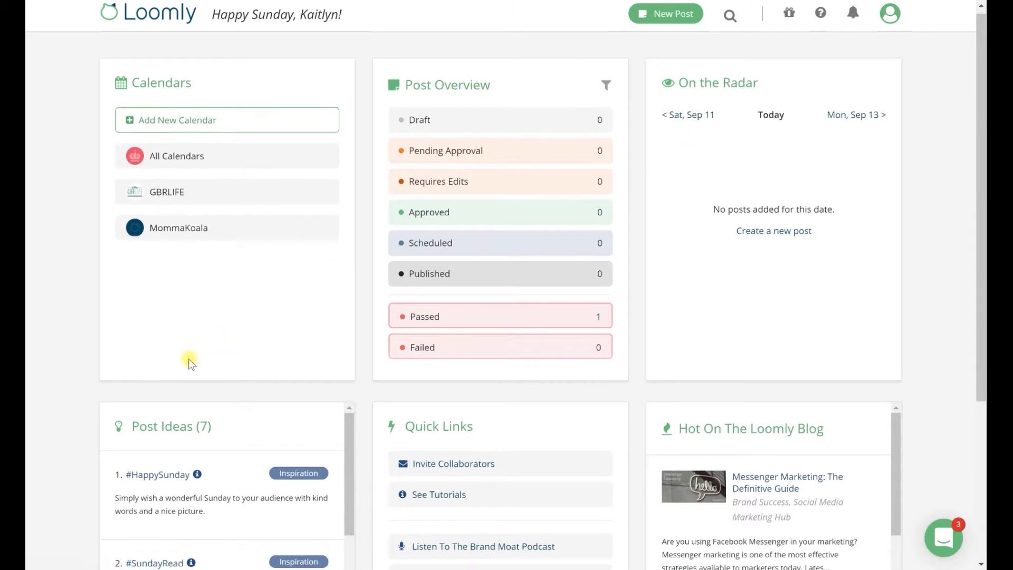
Step: Examine the dashboard's Post Ideas, Quick Links and Hot On The Loomly Blog panels and the support chat
{"action": "scroll", "coordinate": [190, 362], "scroll_direction": "down", "scroll_amount": 3}
{"action": "scroll", "coordinate": [190, 362], "scroll_direction": "down", "scroll_amount": 1}
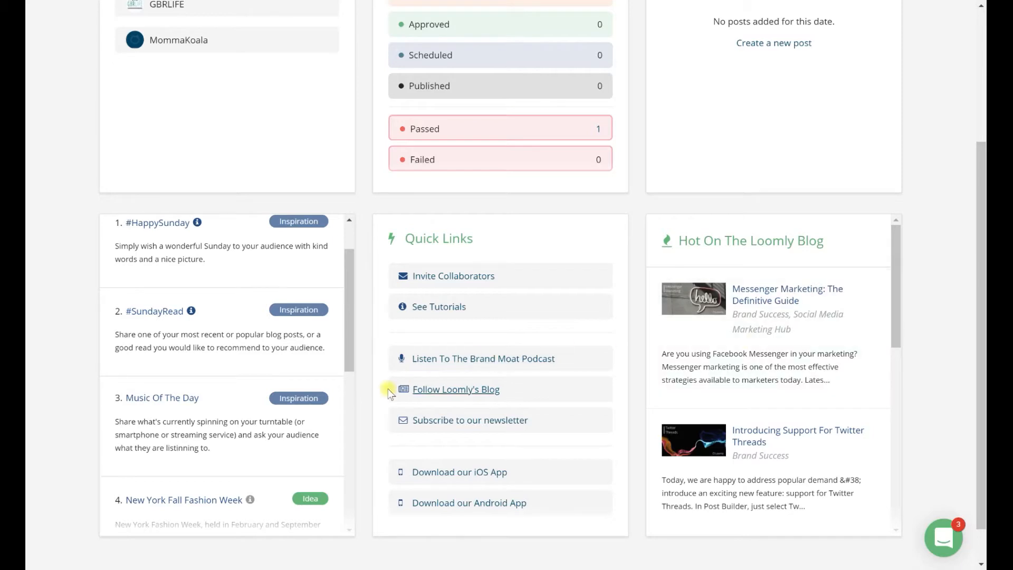
{"action": "left_click_drag", "start_coordinate": [350, 340], "coordinate": [348, 301]}
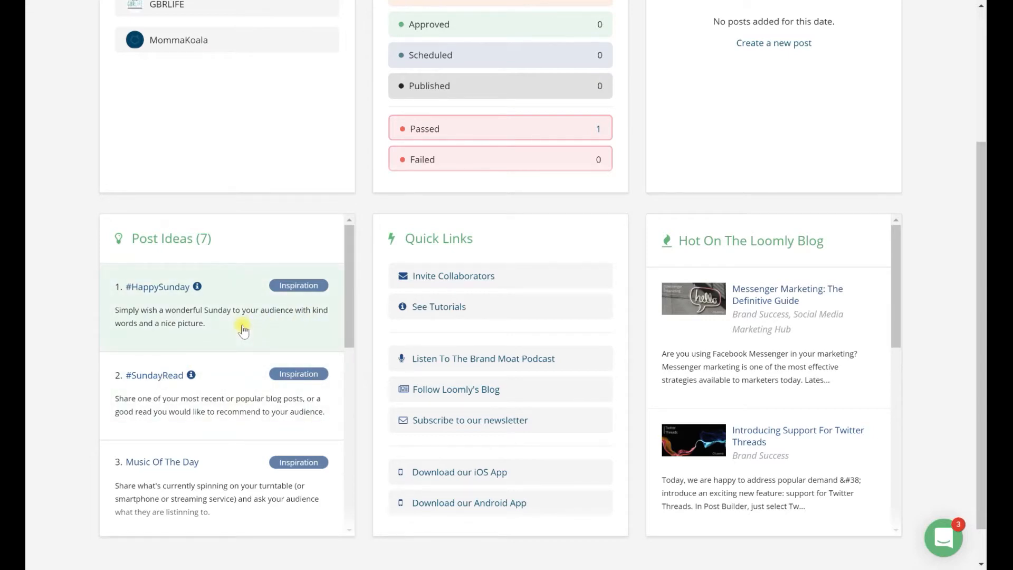
{"action": "scroll", "coordinate": [284, 291], "scroll_direction": "up", "scroll_amount": 4}
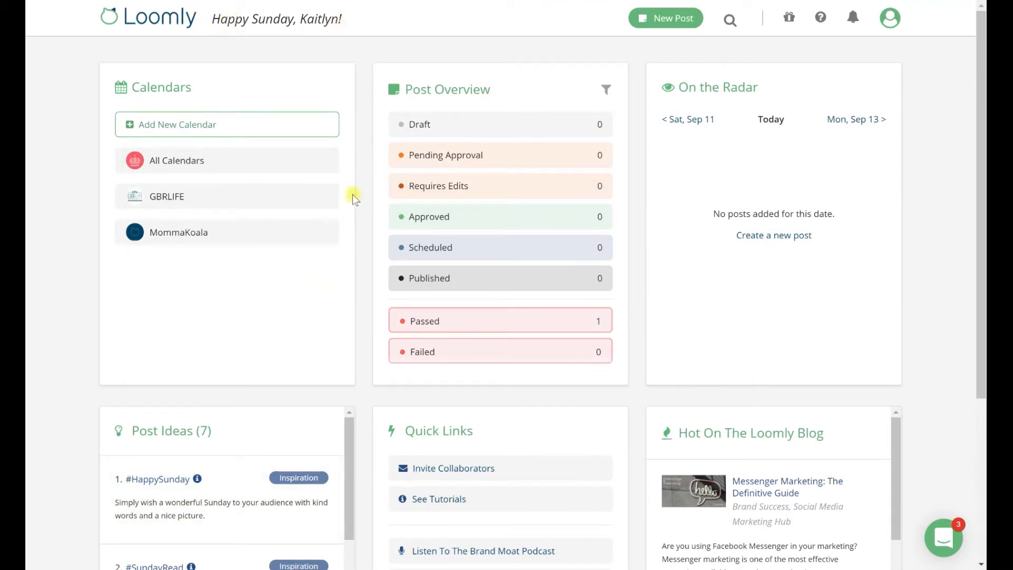
{"action": "scroll", "coordinate": [350, 211], "scroll_direction": "down", "scroll_amount": 4}
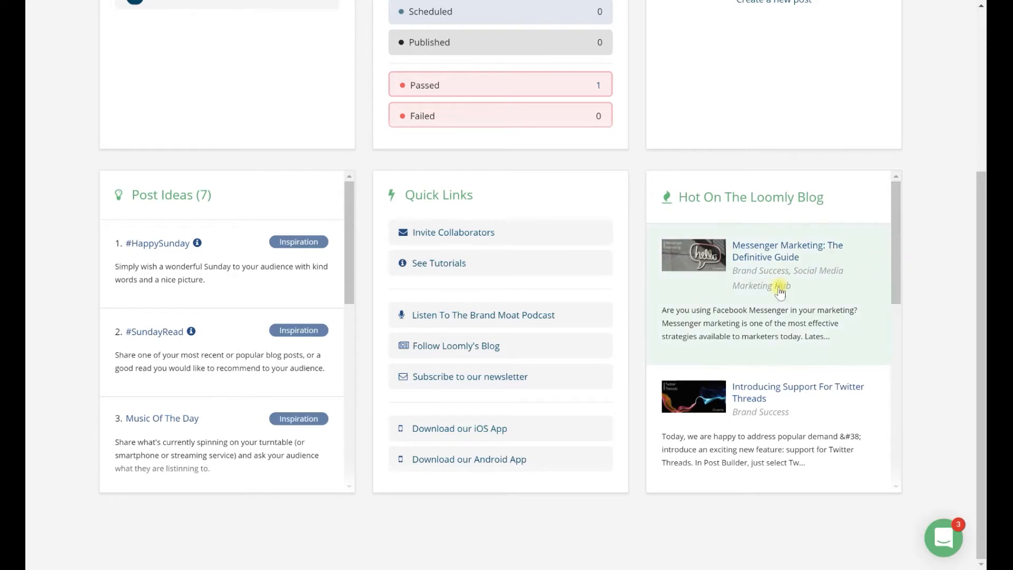
{"action": "left_click_drag", "start_coordinate": [896, 287], "coordinate": [942, 243]}
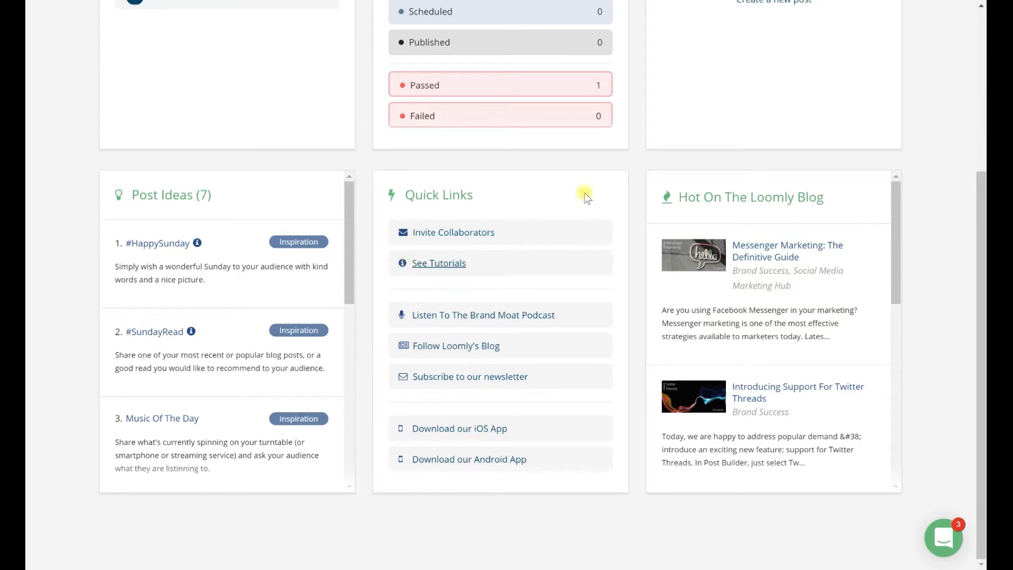
{"action": "left_click", "coordinate": [939, 551]}
{"action": "scroll", "coordinate": [920, 378], "scroll_direction": "up", "scroll_amount": 5}
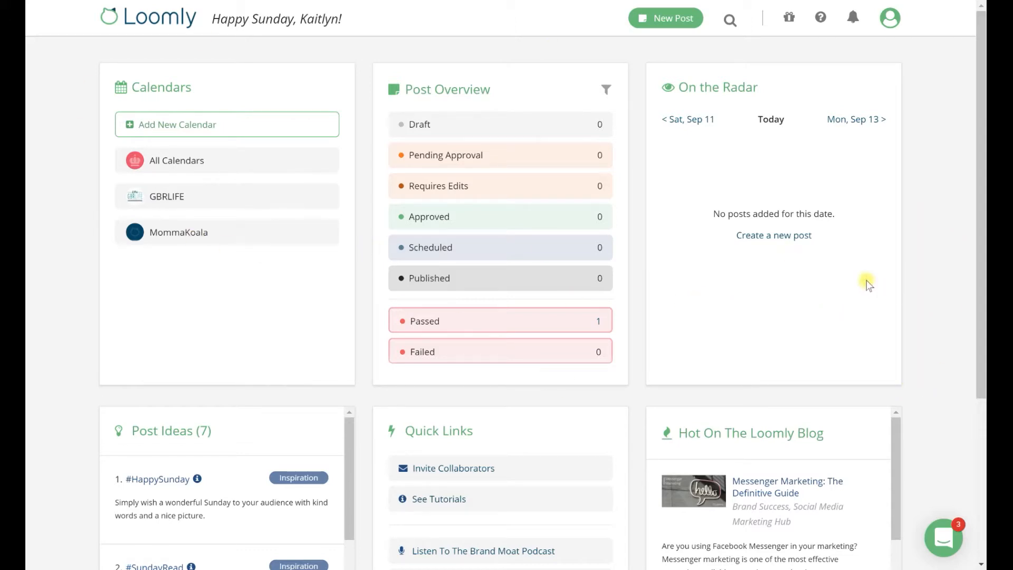
{"action": "left_click", "coordinate": [166, 138]}
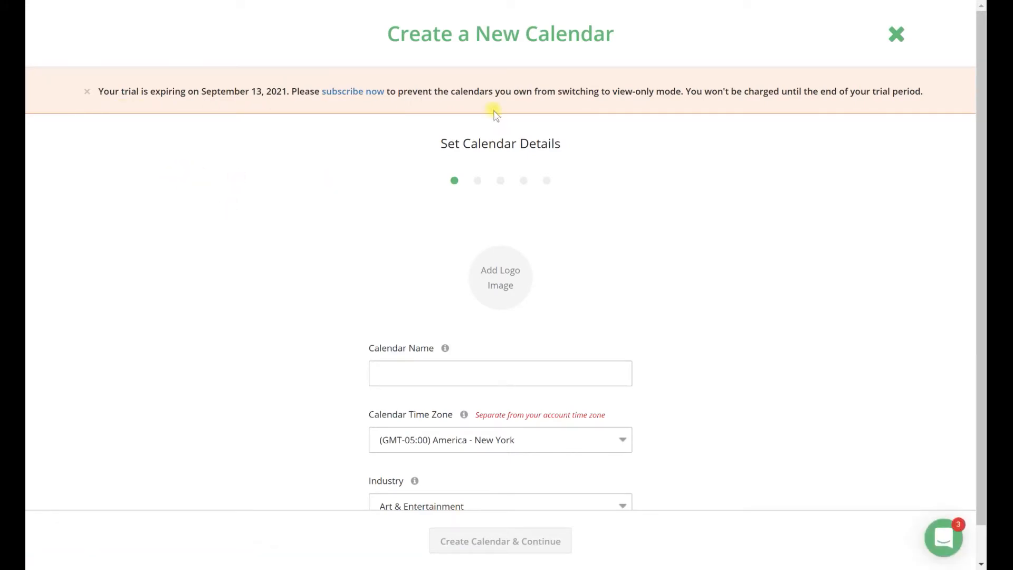
{"action": "left_click", "coordinate": [85, 93]}
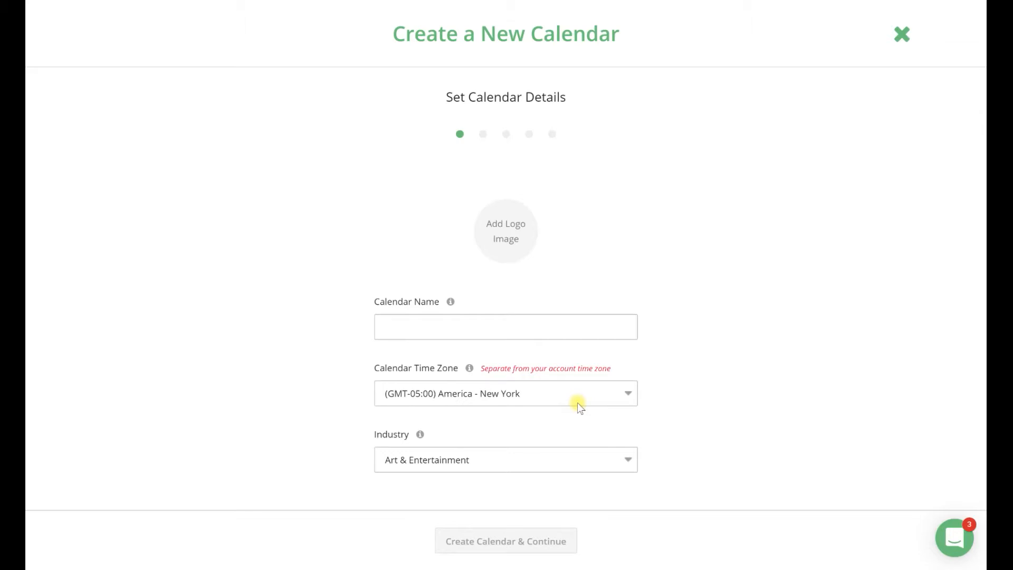
{"action": "left_click", "coordinate": [902, 36]}
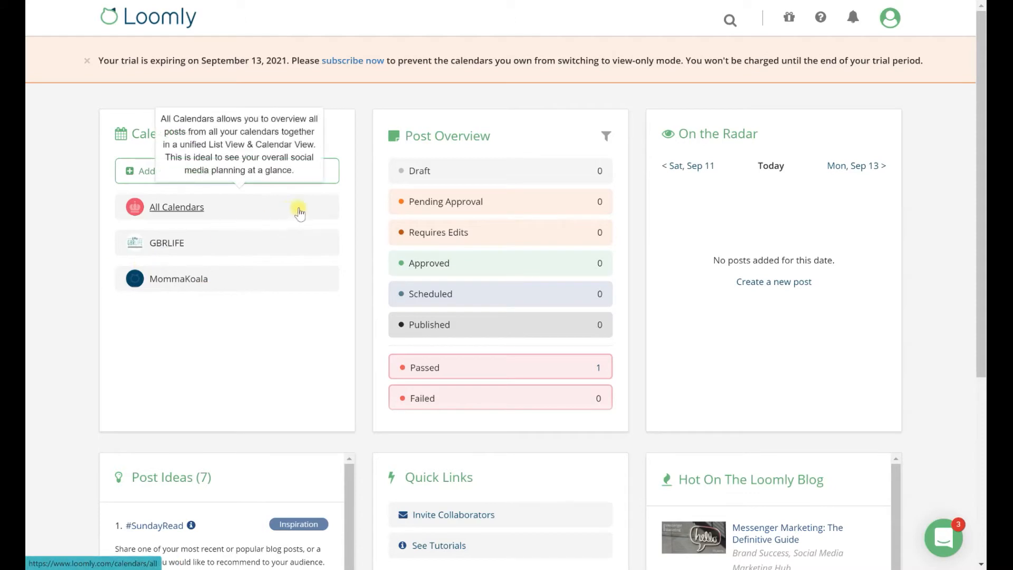
Step: Create a new calendar named Blog with the (GMT-05:00) America - New York time zone and the Art & Entertainment industry
{"action": "left_click", "coordinate": [86, 63]}
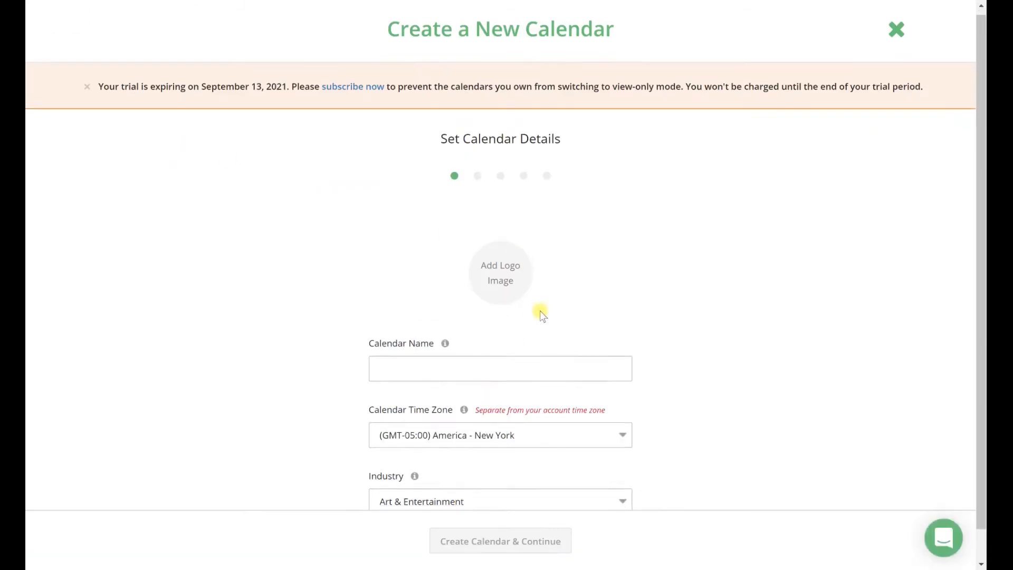
{"action": "scroll", "coordinate": [528, 316], "scroll_direction": "down", "scroll_amount": 1}
{"action": "left_click", "coordinate": [452, 332]}
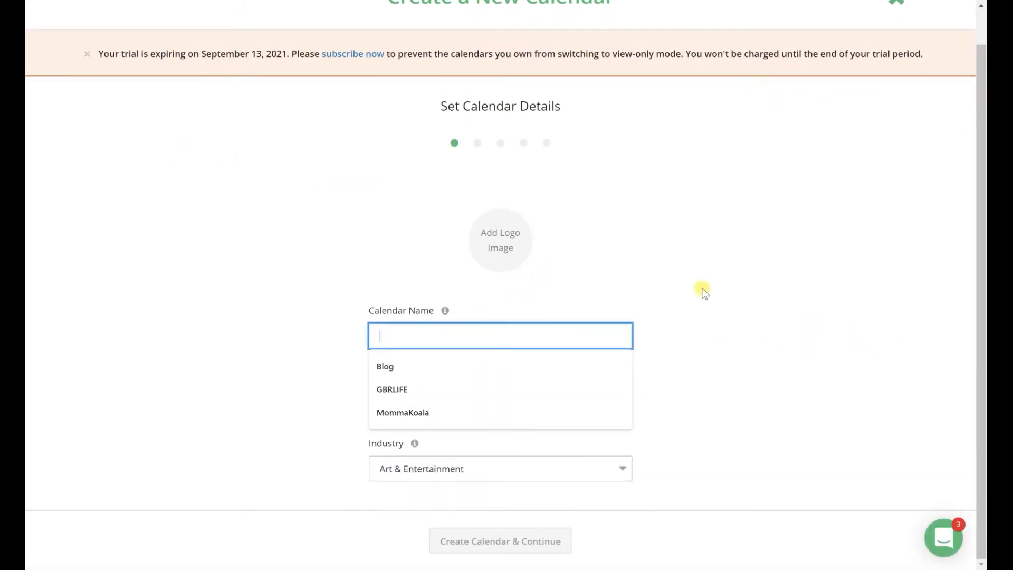
{"action": "left_click", "coordinate": [395, 363]}
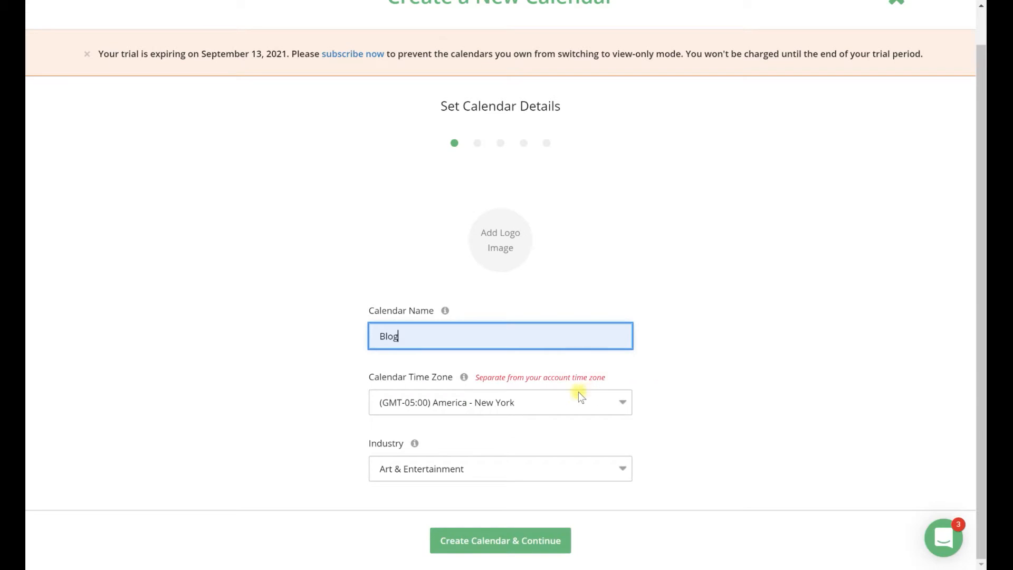
{"action": "left_click", "coordinate": [560, 401]}
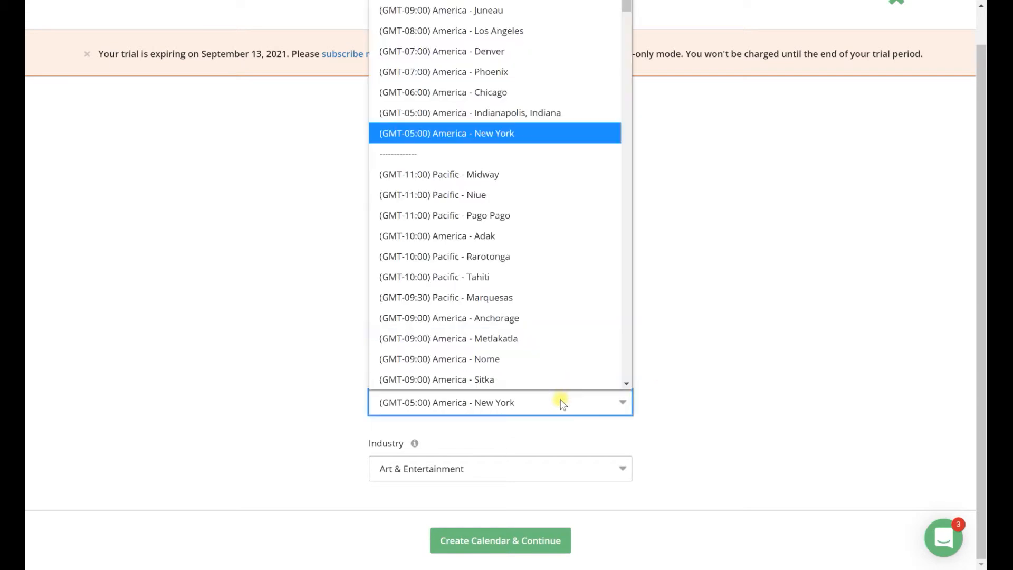
{"action": "left_click", "coordinate": [537, 132]}
{"action": "left_click", "coordinate": [501, 546]}
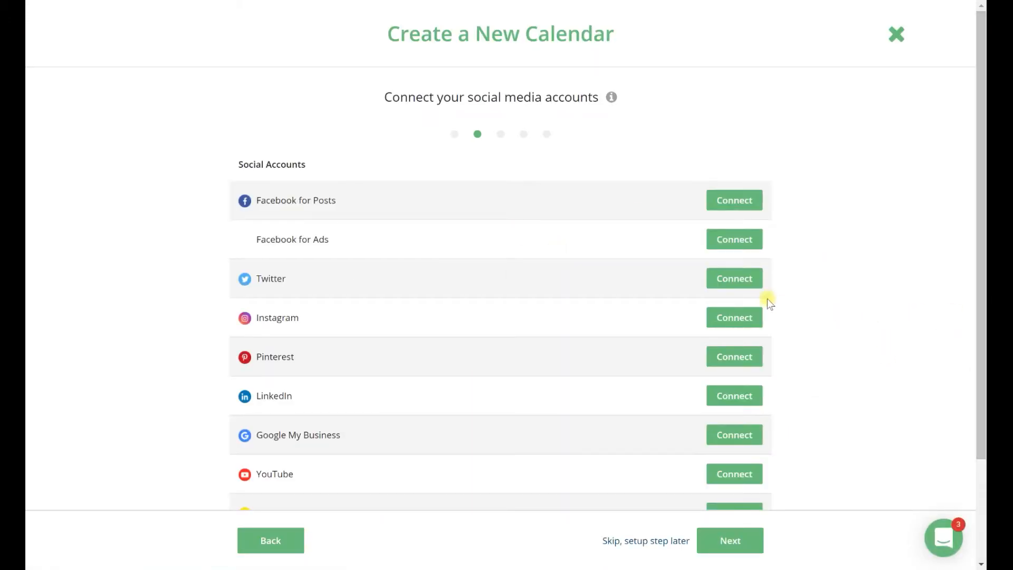
Step: Review the social accounts offered for the Blog calendar and continue to the workflow setup without connecting any
{"action": "scroll", "coordinate": [868, 299], "scroll_direction": "down", "scroll_amount": 3}
{"action": "scroll", "coordinate": [865, 306], "scroll_direction": "up", "scroll_amount": 3}
{"action": "scroll", "coordinate": [839, 400], "scroll_direction": "down", "scroll_amount": 3}
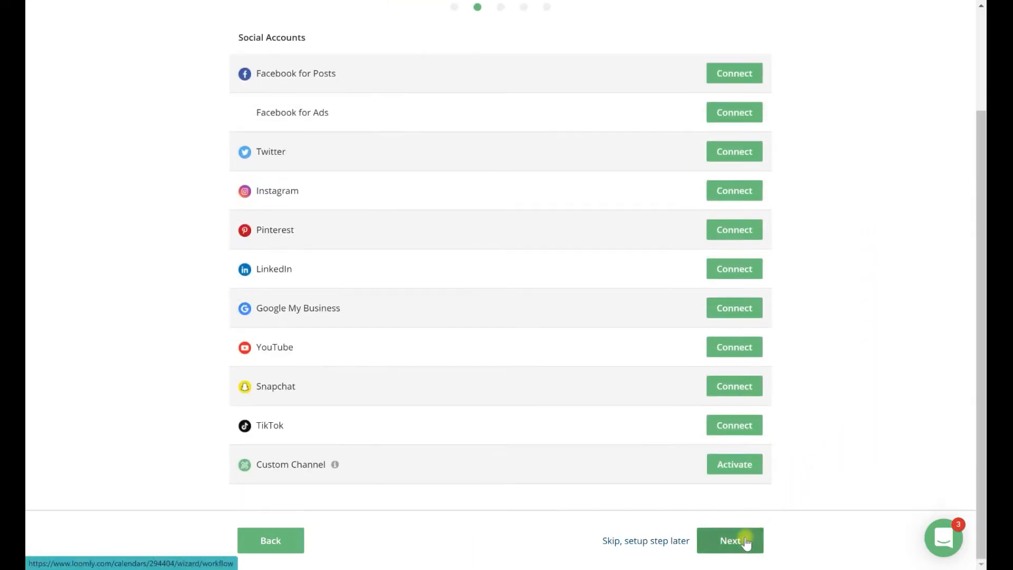
{"action": "left_click", "coordinate": [746, 543]}
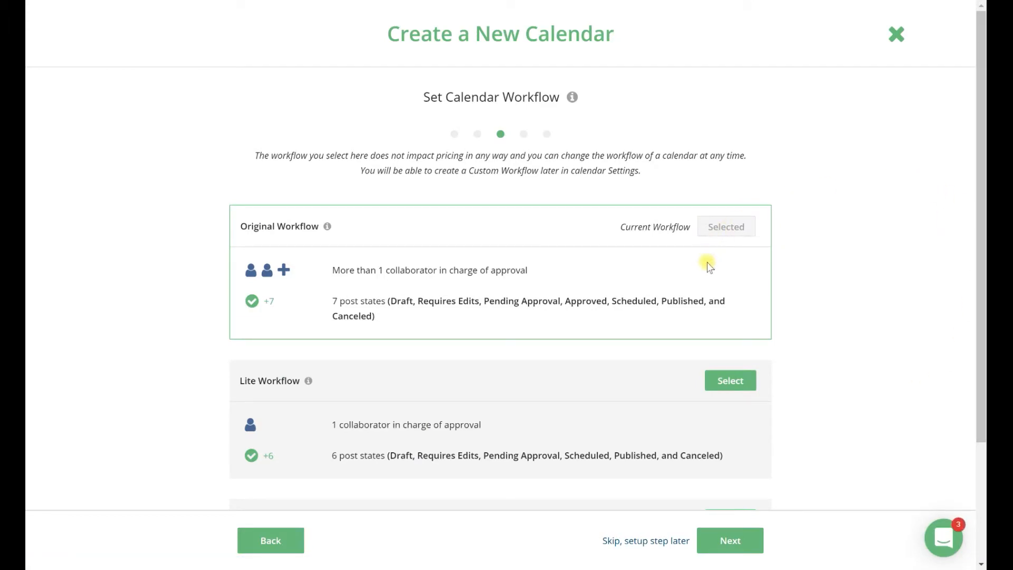
Step: Keep the Original Workflow for the Blog calendar and leave the setup without adding RSS feeds or collaborators
{"action": "scroll", "coordinate": [846, 289], "scroll_direction": "down", "scroll_amount": 3}
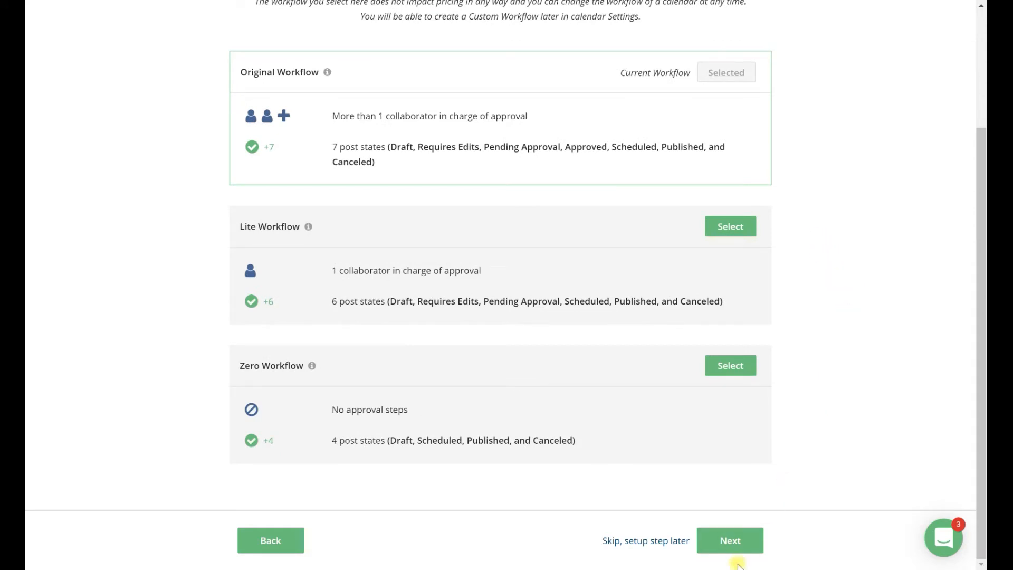
{"action": "scroll", "coordinate": [852, 406], "scroll_direction": "up", "scroll_amount": 3}
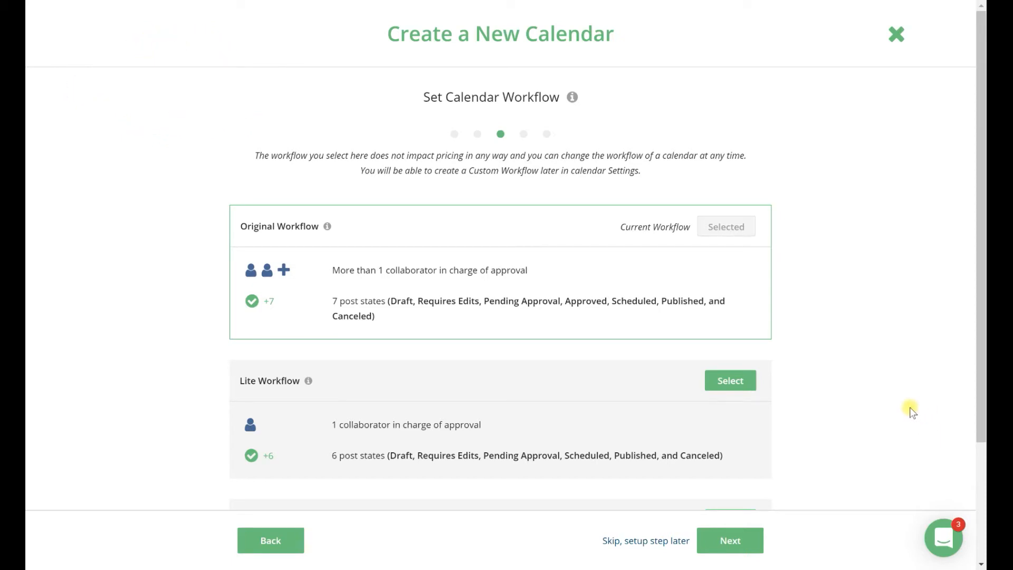
{"action": "left_click", "coordinate": [724, 549]}
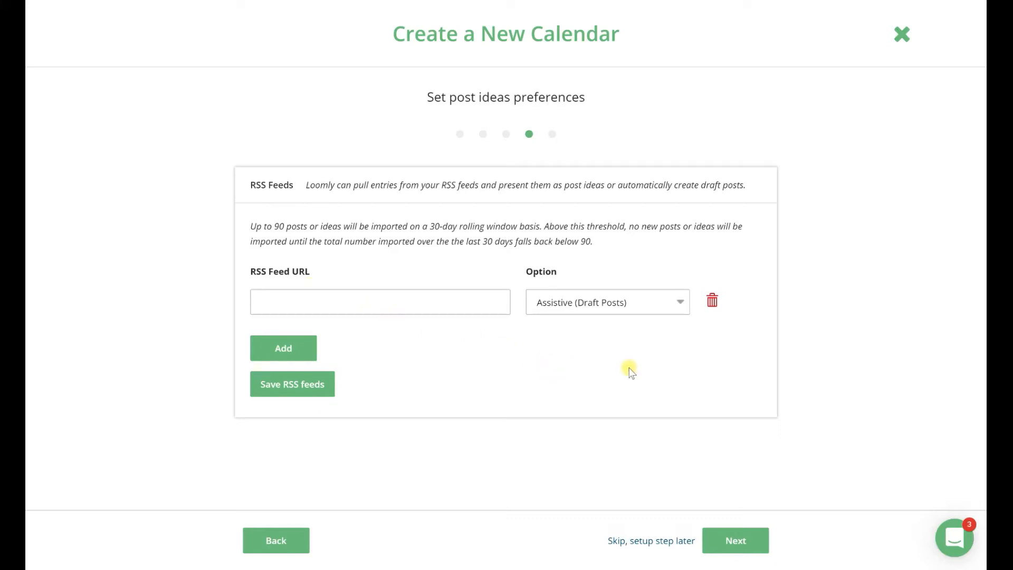
{"action": "left_click", "coordinate": [740, 549]}
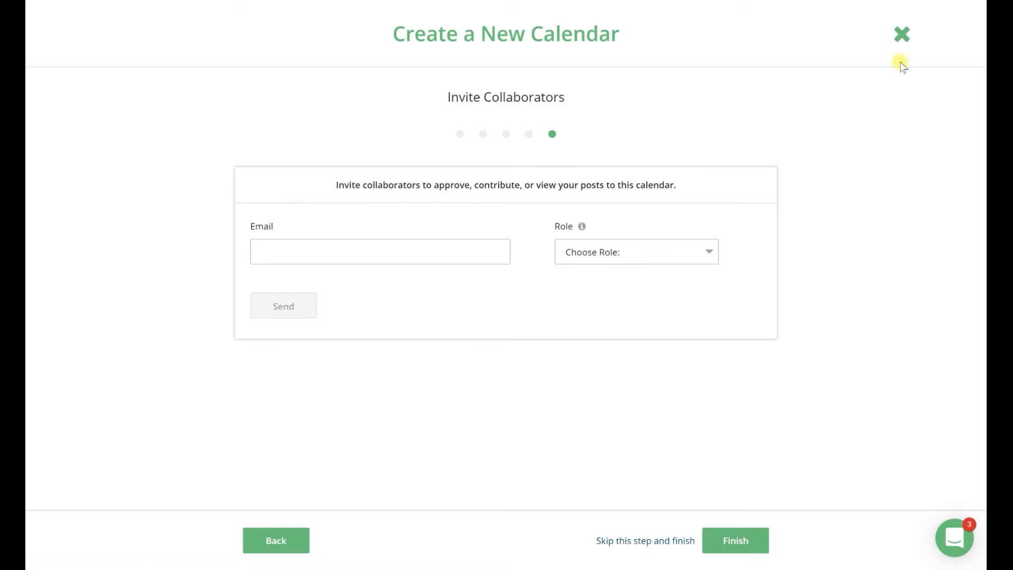
{"action": "left_click", "coordinate": [901, 36]}
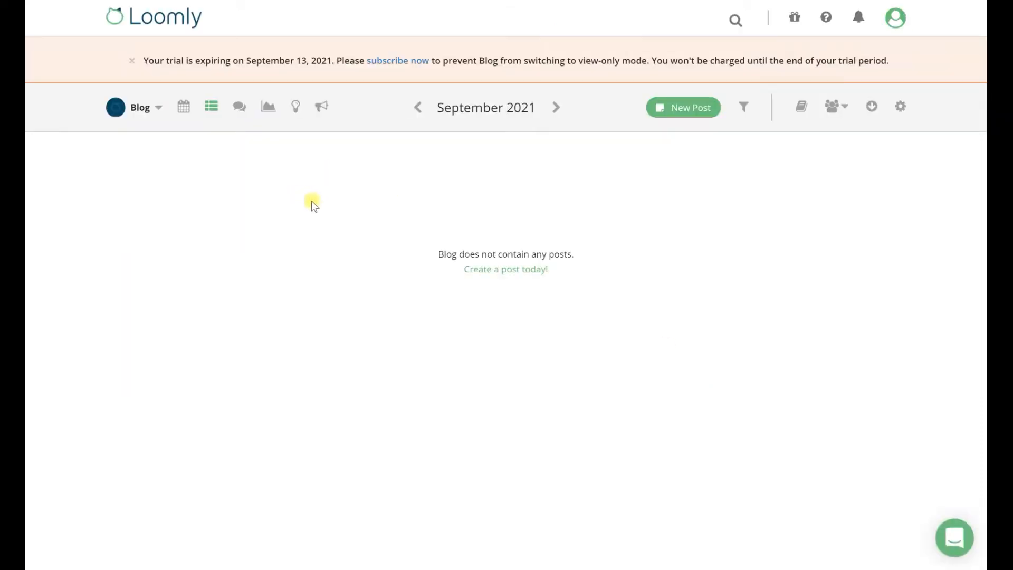
Step: Switch from the Blog calendar to the GBRLIFE calendar and dismiss the trial expiry notice
{"action": "left_click", "coordinate": [159, 107]}
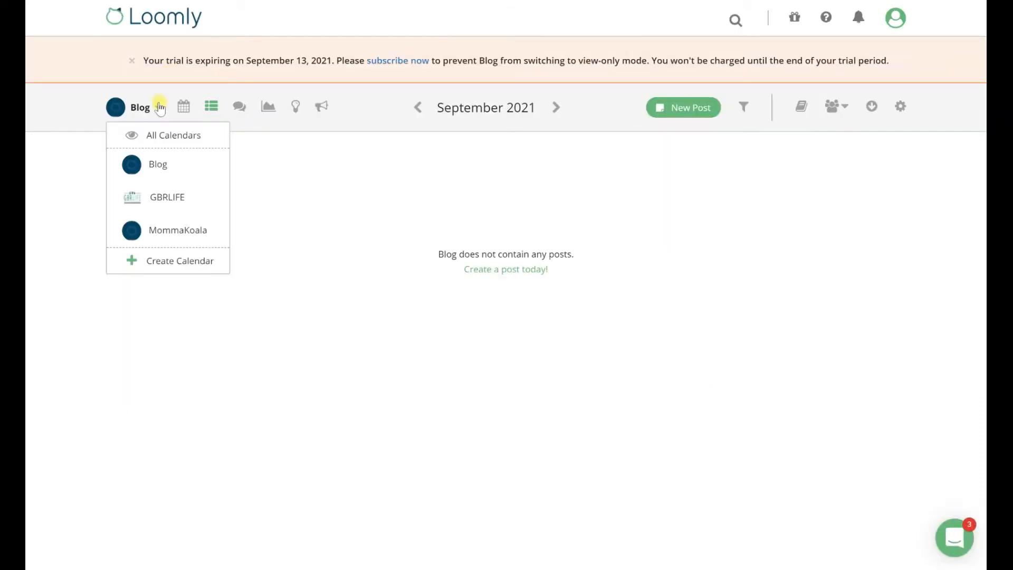
{"action": "left_click", "coordinate": [169, 200]}
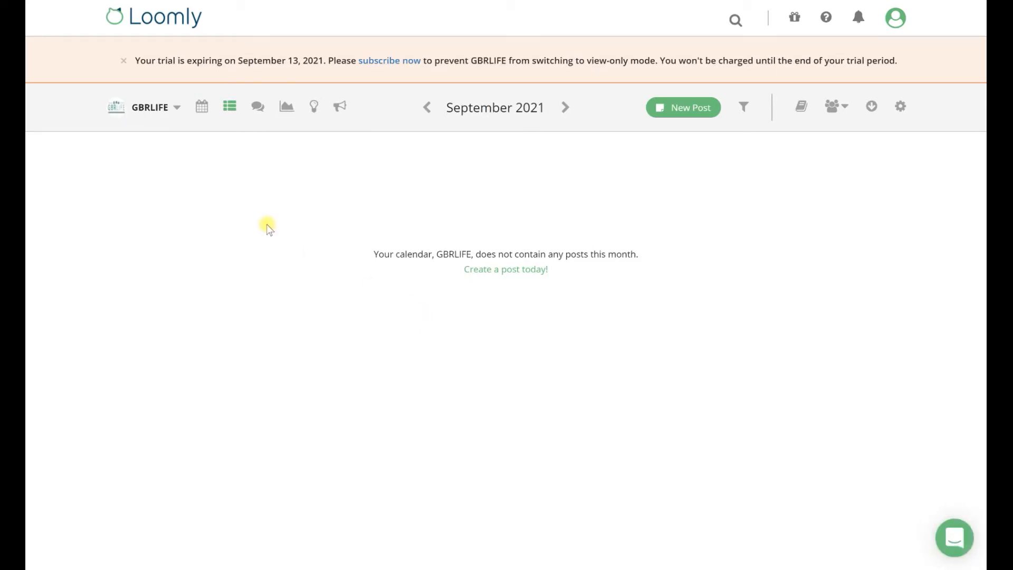
{"action": "left_click", "coordinate": [123, 61]}
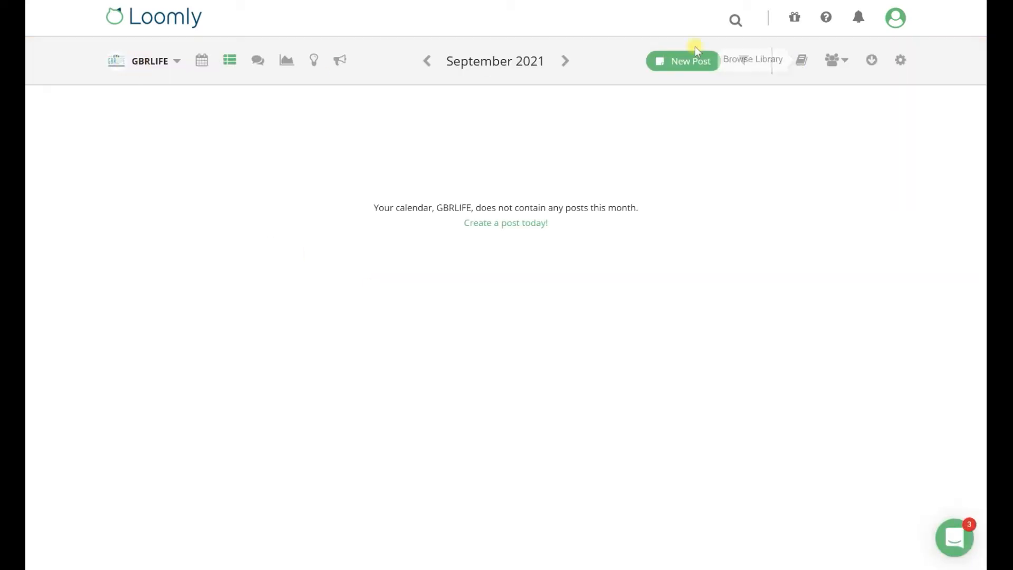
{"action": "left_click", "coordinate": [138, 21]}
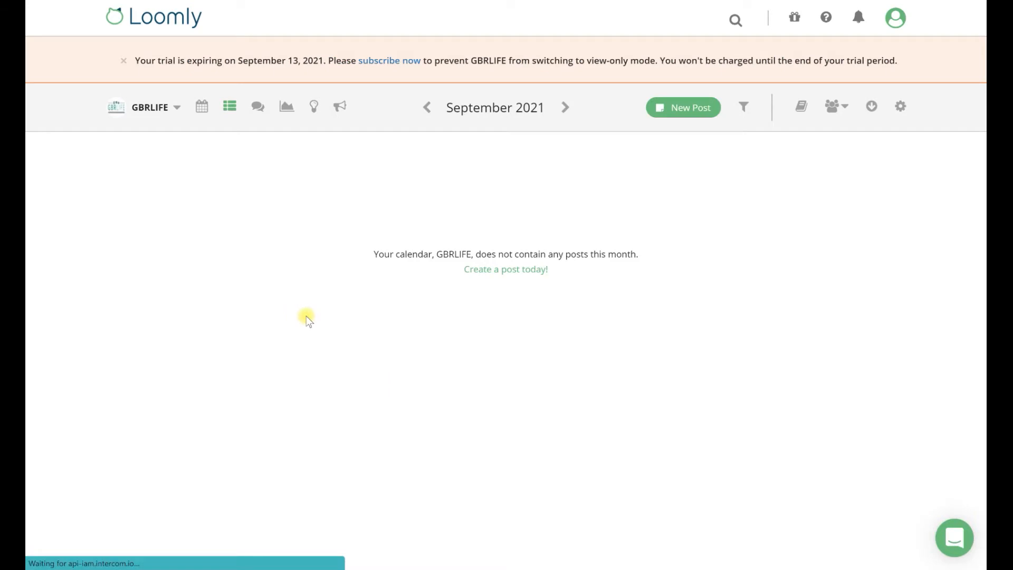
Step: Show the GBRLIFE posts in Calendar View and go through the Calendar View tour to its end
{"action": "left_click", "coordinate": [201, 106]}
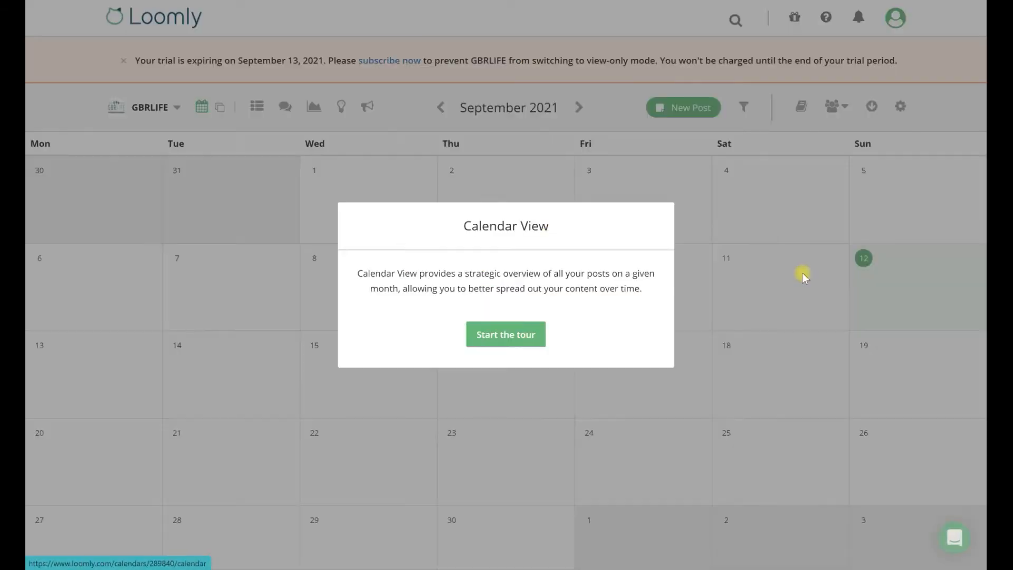
{"action": "left_click", "coordinate": [523, 343]}
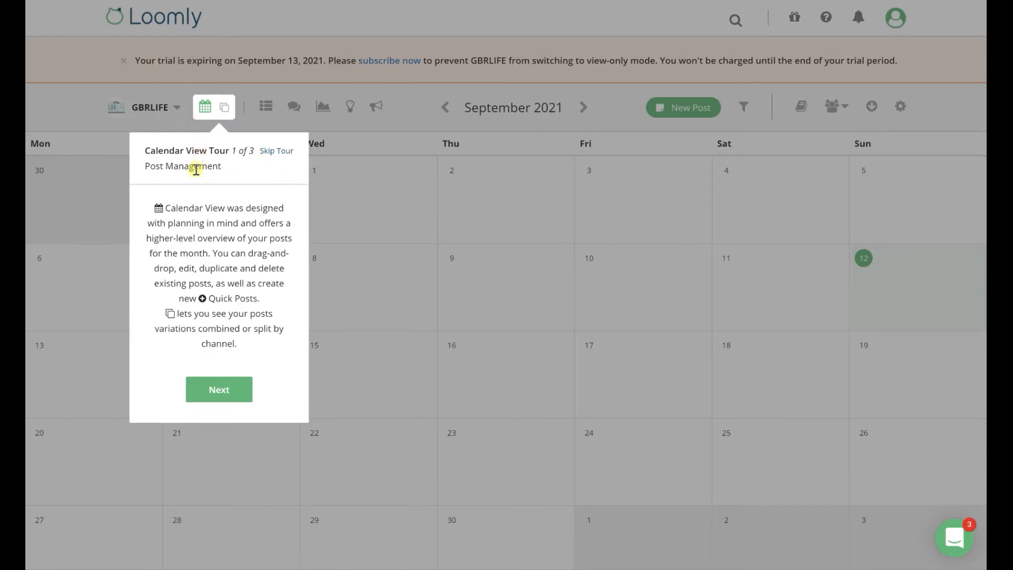
{"action": "left_click", "coordinate": [223, 107]}
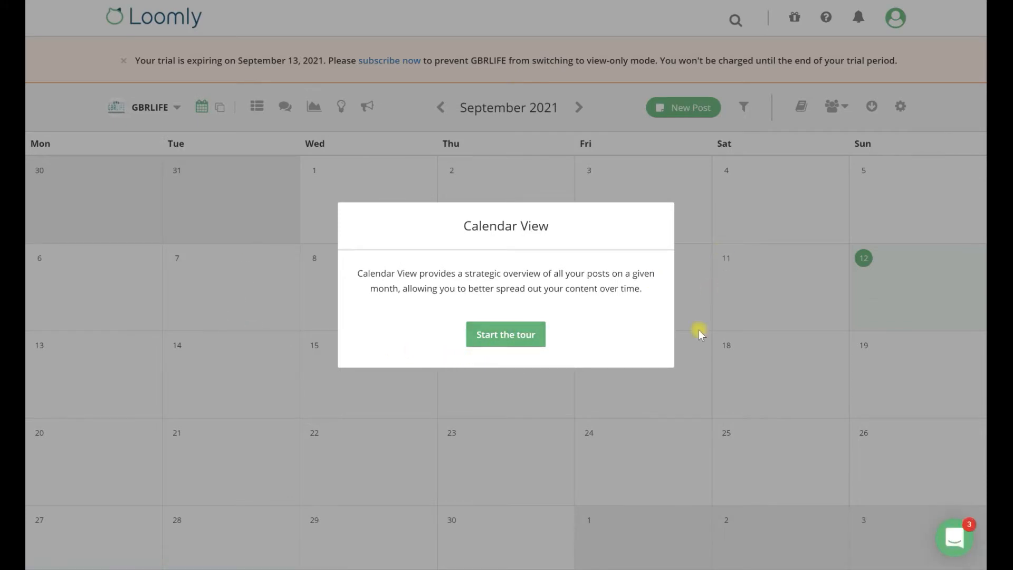
{"action": "left_click", "coordinate": [529, 340]}
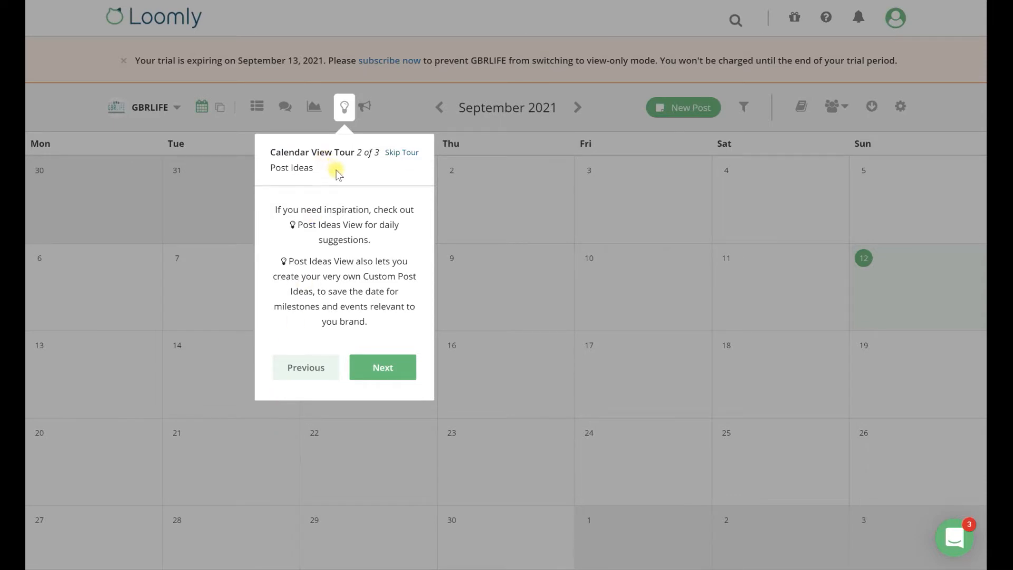
{"action": "left_click", "coordinate": [395, 369]}
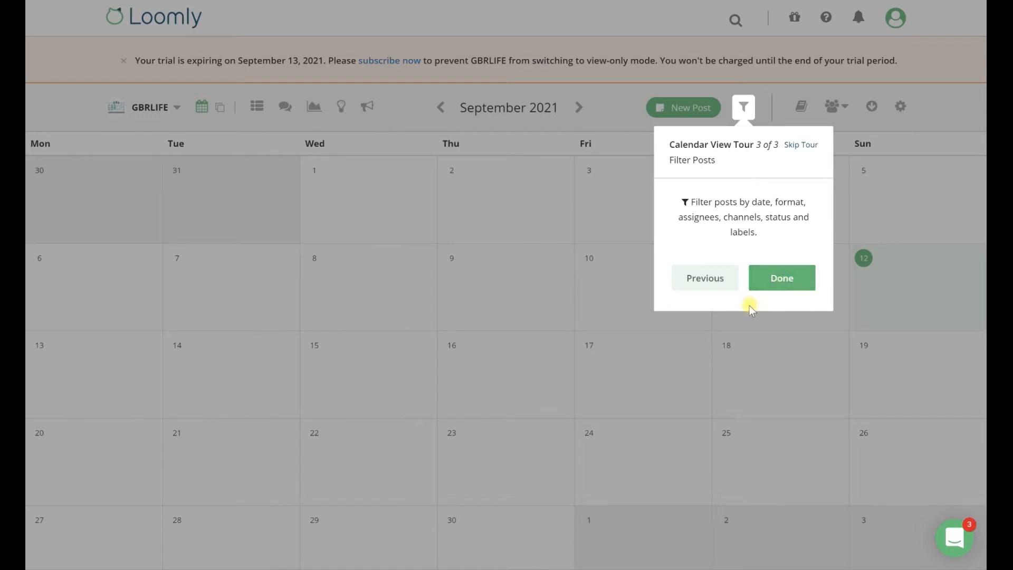
{"action": "left_click", "coordinate": [788, 281]}
{"action": "mouse_move", "coordinate": [964, 259]}
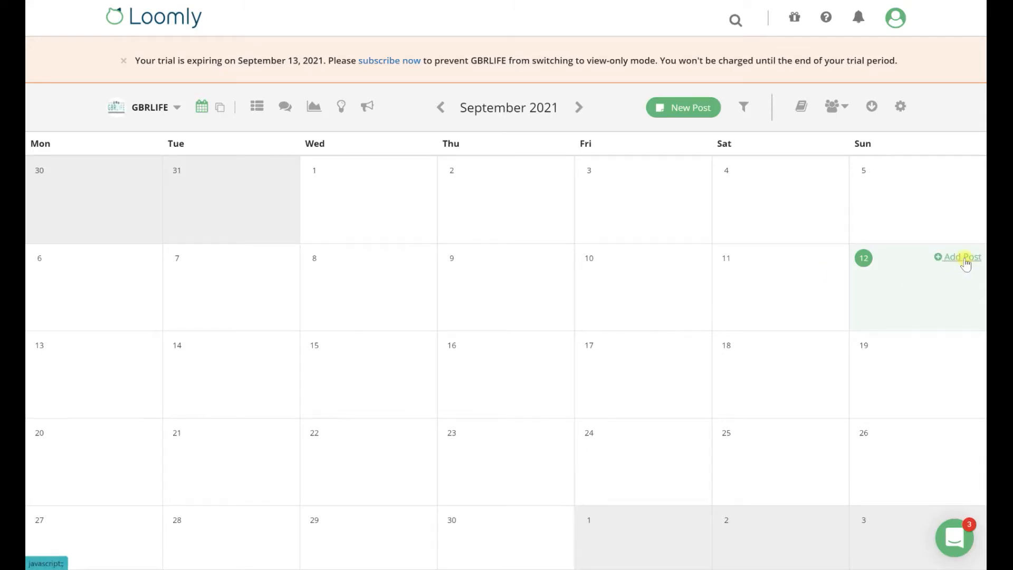
{"action": "mouse_move", "coordinate": [540, 259]}
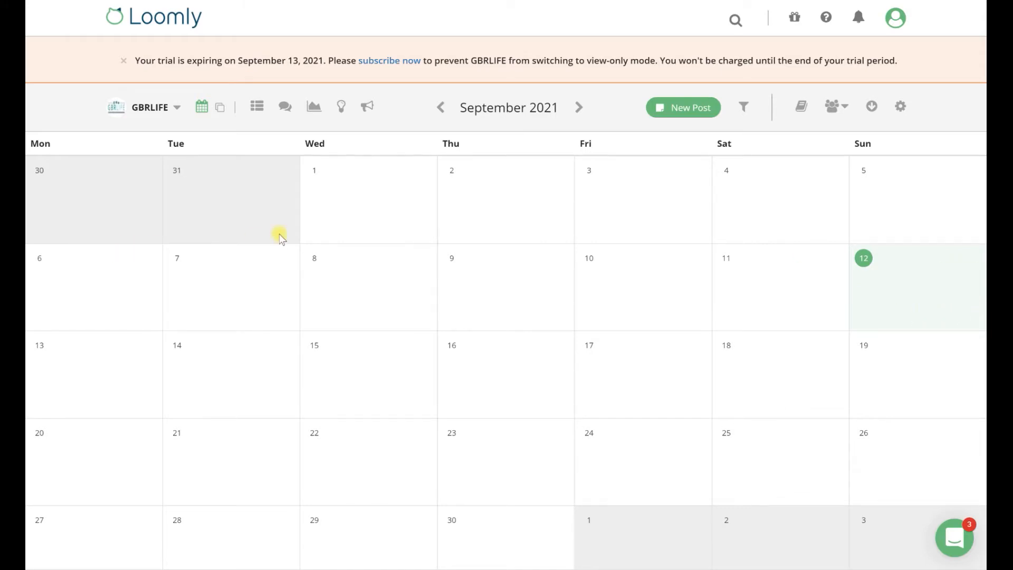
Step: Dismiss the trial expiry notice and show the GBRLIFE posts for September 2021 as a list
{"action": "left_click", "coordinate": [122, 68]}
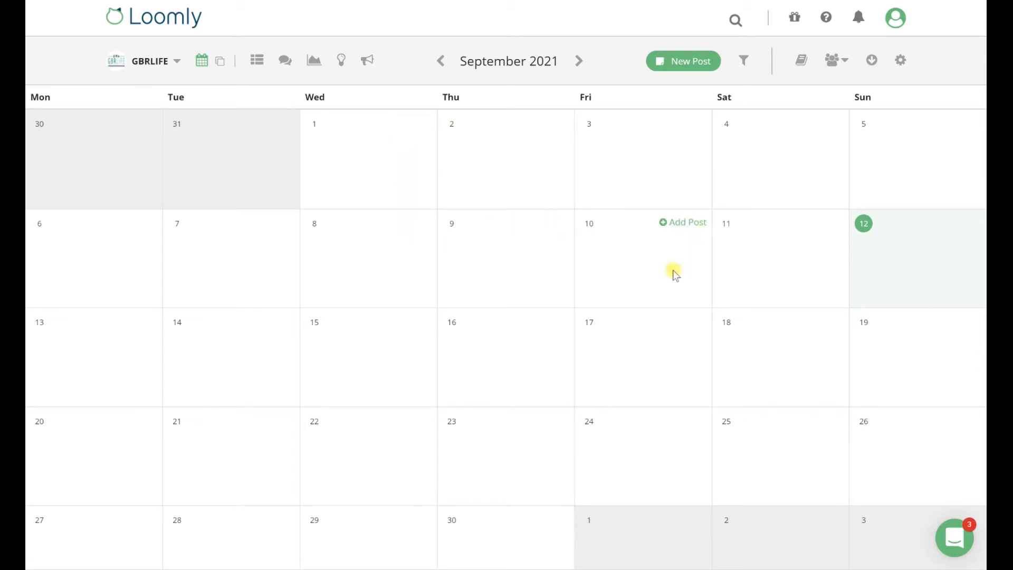
{"action": "left_click", "coordinate": [257, 60]}
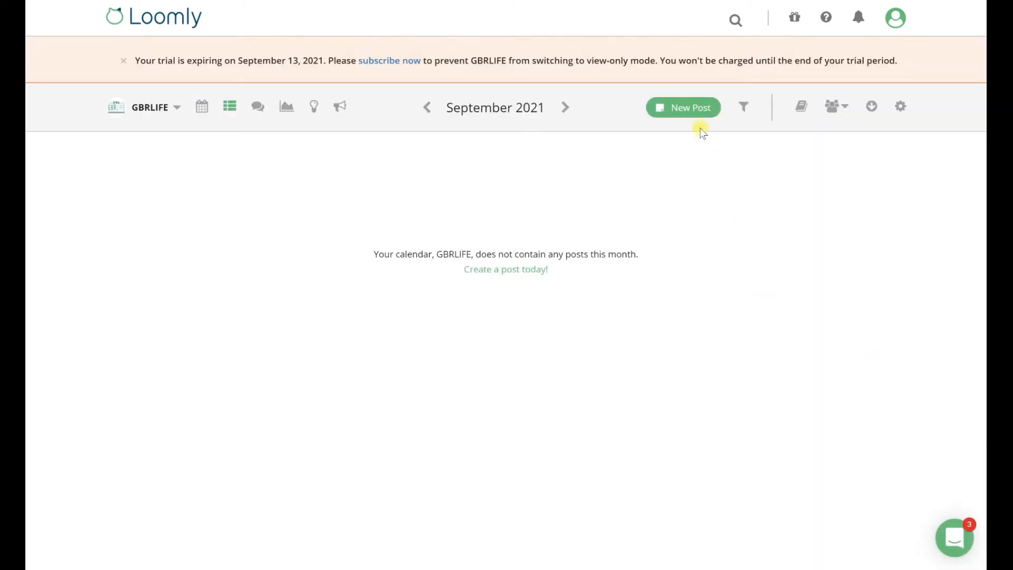
Step: Start a new GBRLIFE post from the RSS post idea "Celebrities... Please Stop Writing Open Letters"
{"action": "left_click", "coordinate": [679, 109]}
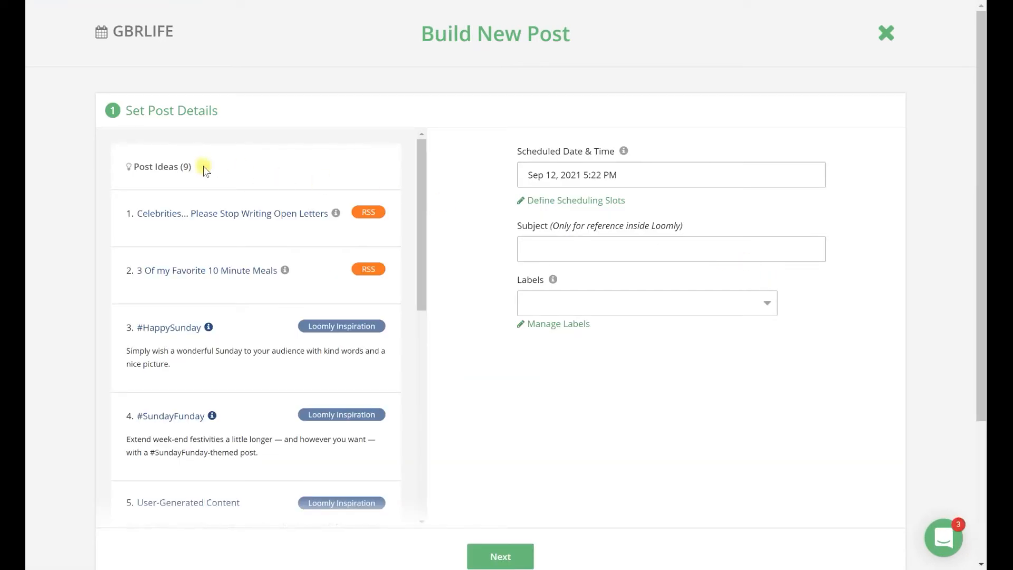
{"action": "left_click", "coordinate": [191, 233]}
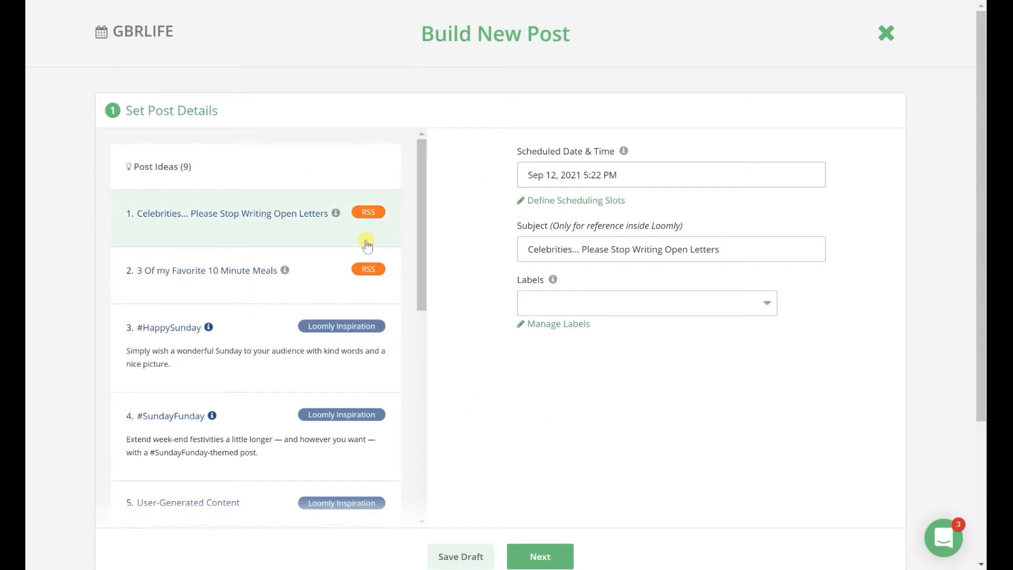
Step: Examine the label choices and the name and color options for a new label, without creating one
{"action": "left_click", "coordinate": [638, 304]}
{"action": "left_click", "coordinate": [825, 311]}
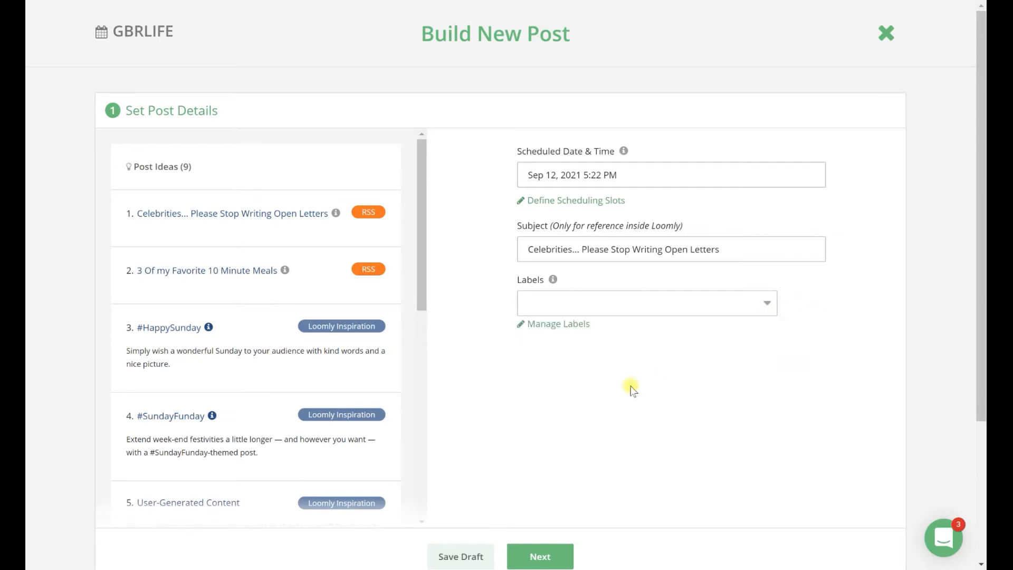
{"action": "left_click", "coordinate": [565, 324]}
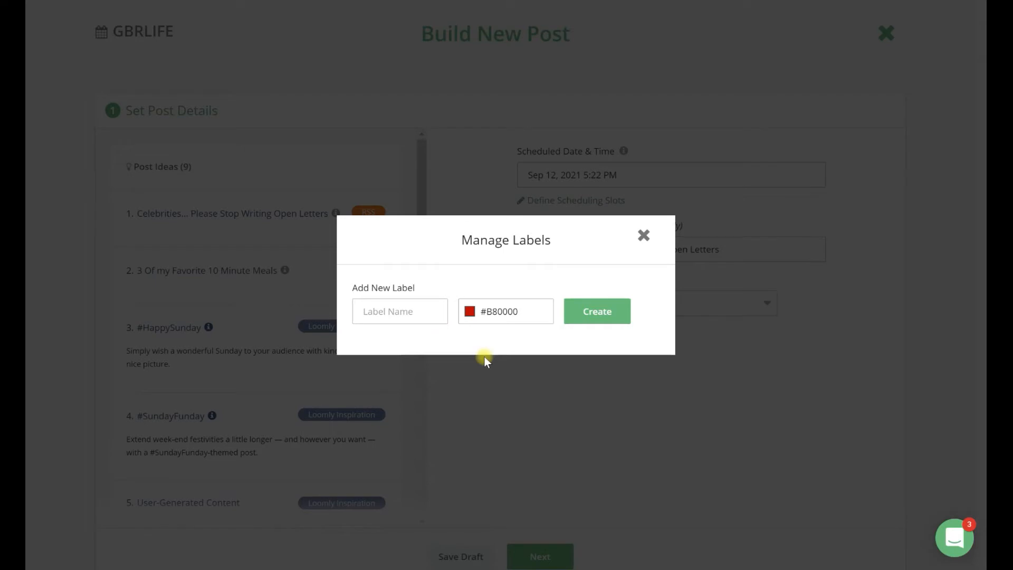
{"action": "left_click", "coordinate": [467, 311]}
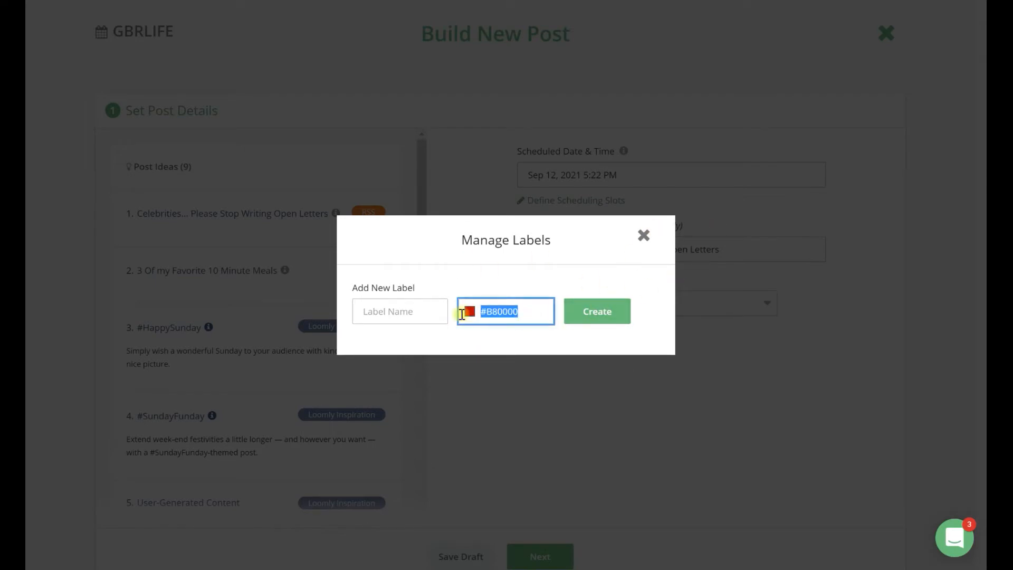
{"action": "left_click", "coordinate": [649, 266]}
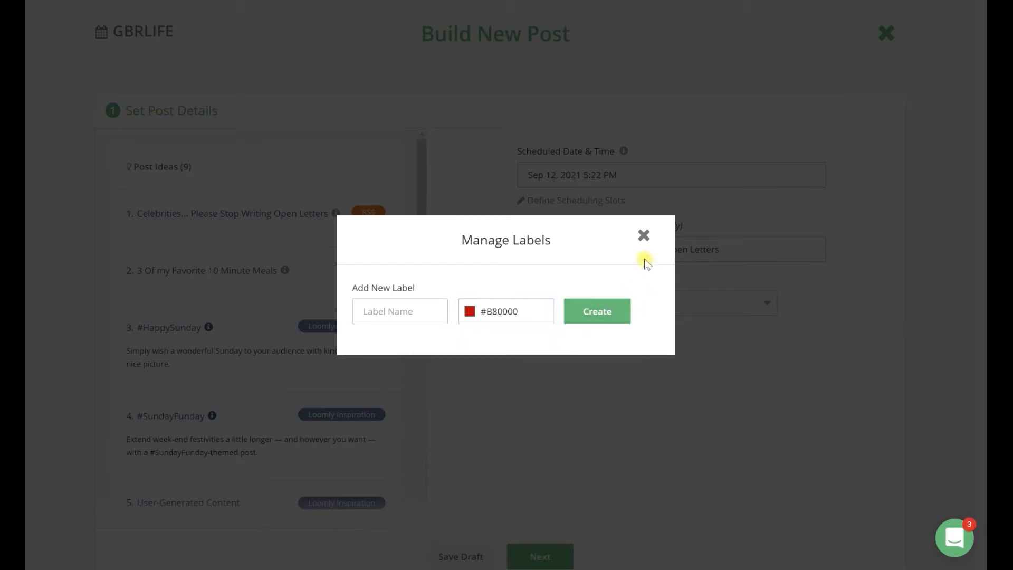
{"action": "left_click", "coordinate": [642, 234]}
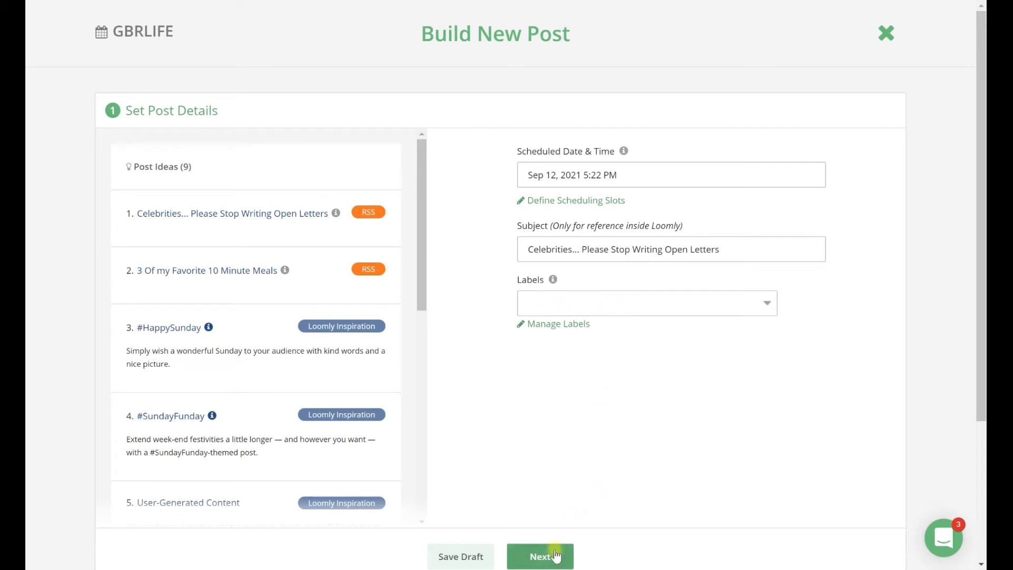
Step: Accept the post details, select Twitter as the social channel and continue to the generic content
{"action": "left_click", "coordinate": [556, 553]}
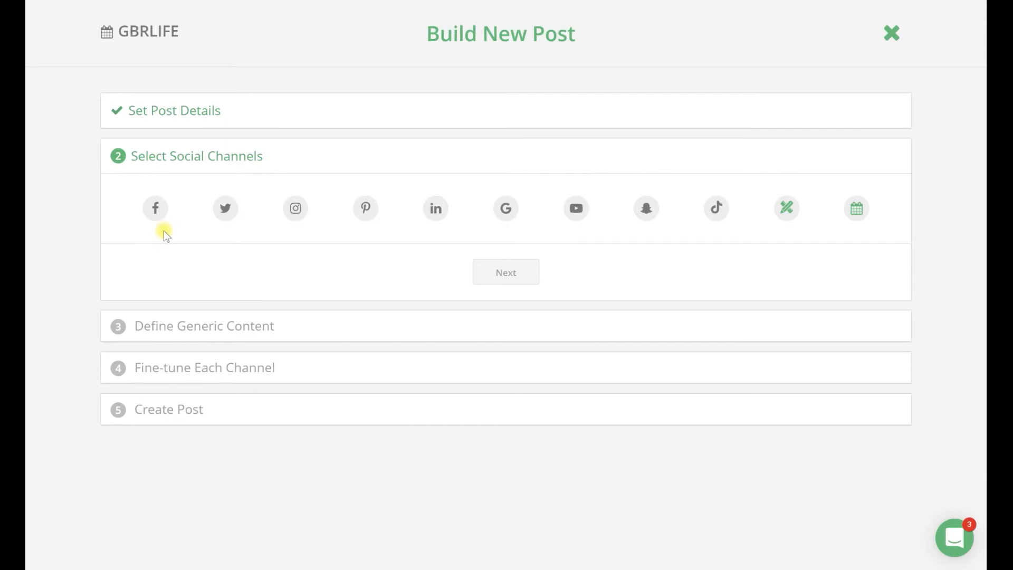
{"action": "left_click", "coordinate": [228, 211]}
{"action": "left_click", "coordinate": [560, 273]}
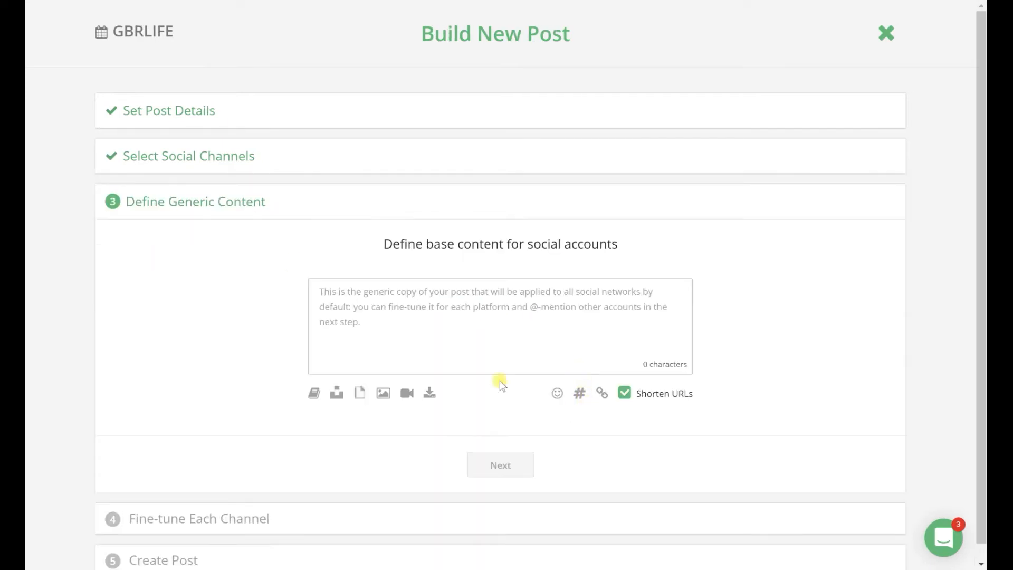
Step: Return to the social channel selection, add LinkedIn, and try Google before deselecting it again
{"action": "left_click", "coordinate": [376, 304]}
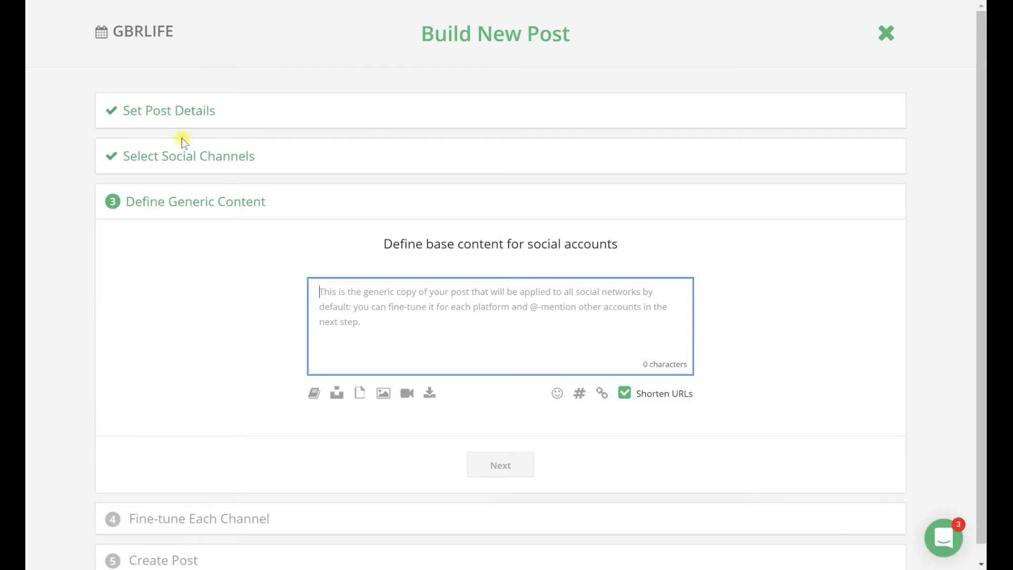
{"action": "left_click", "coordinate": [190, 153]}
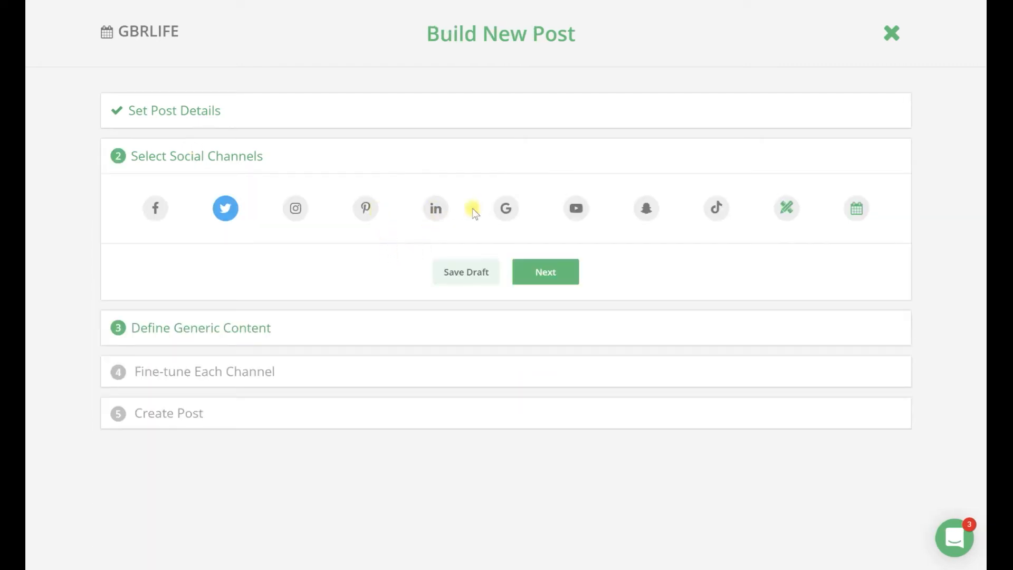
{"action": "left_click", "coordinate": [442, 220]}
{"action": "left_click", "coordinate": [506, 215]}
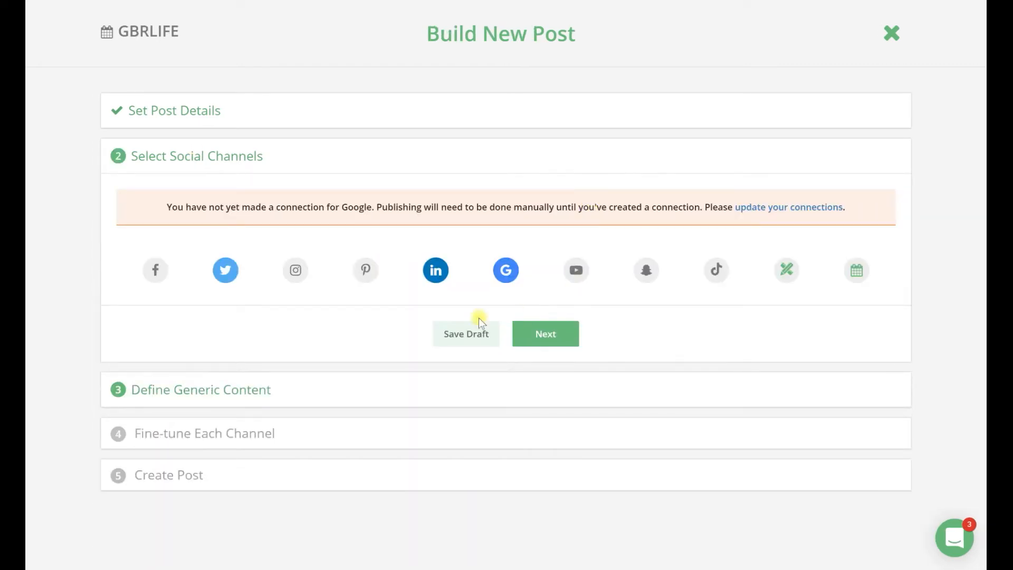
{"action": "left_click", "coordinate": [506, 270]}
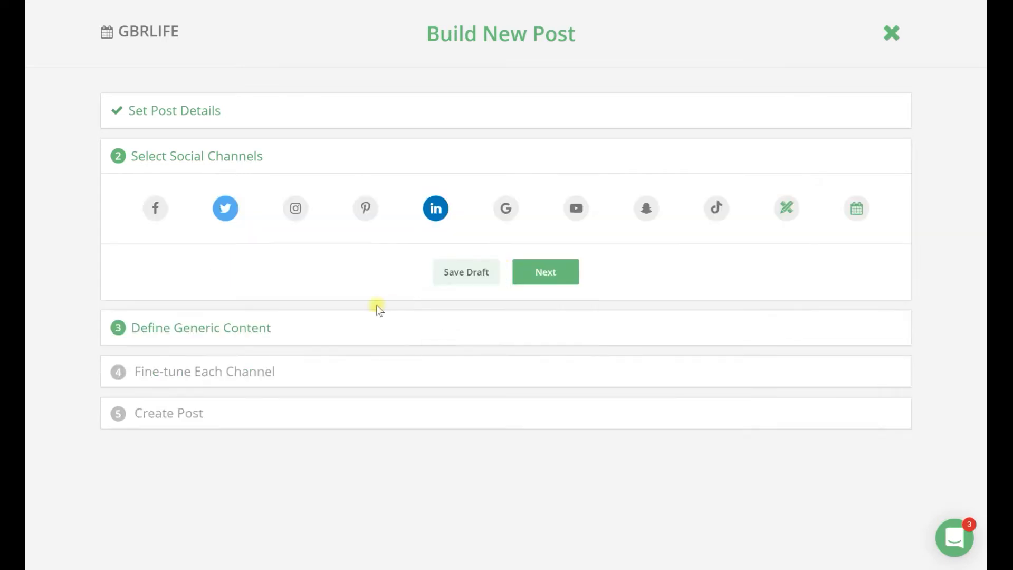
Step: Add Pinterest with the Good Idea board to the post's channels, plus Instagram and Facebook
{"action": "left_click", "coordinate": [362, 213]}
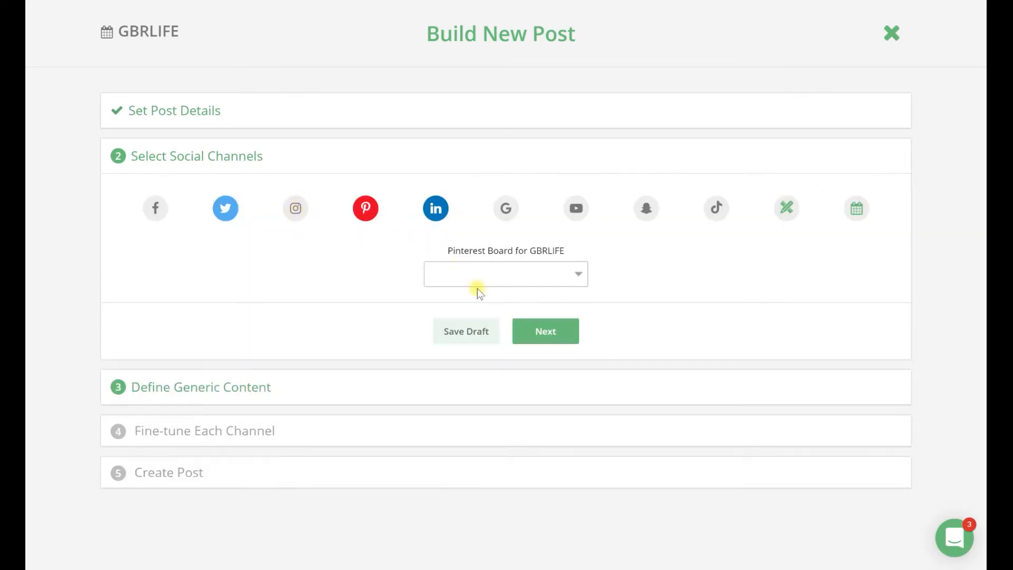
{"action": "left_click", "coordinate": [475, 274]}
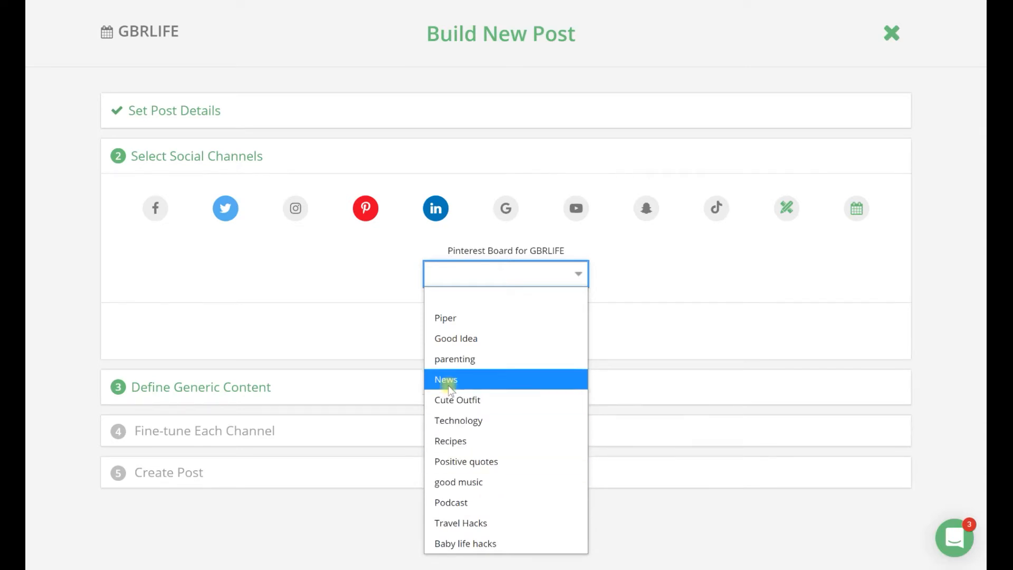
{"action": "left_click", "coordinate": [451, 341]}
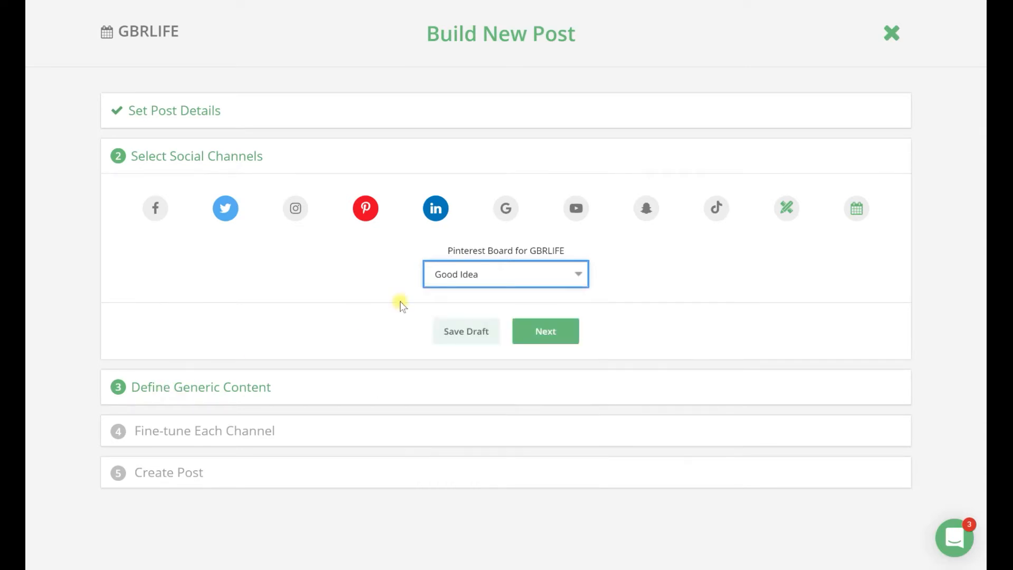
{"action": "left_click", "coordinate": [291, 208]}
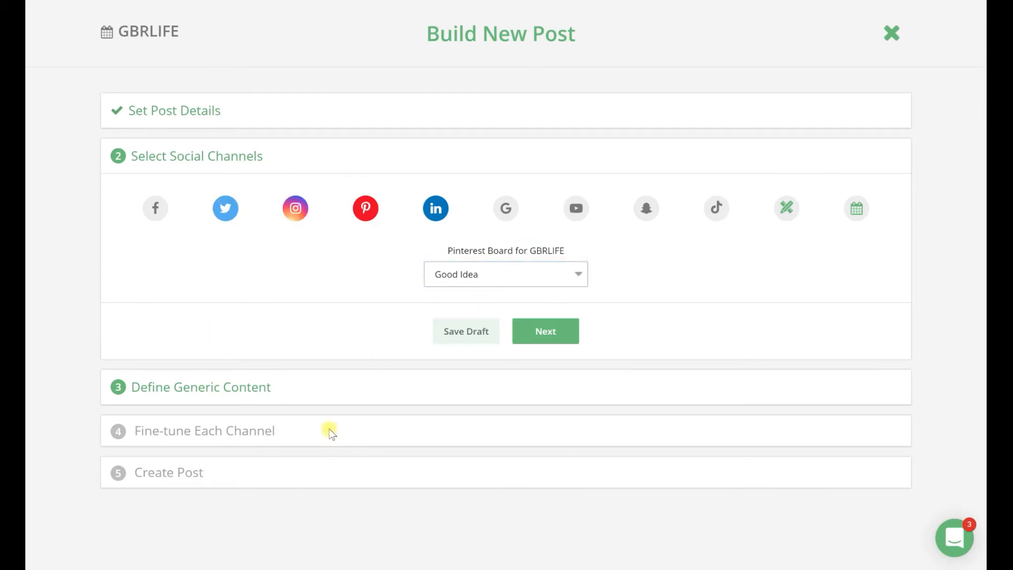
{"action": "left_click", "coordinate": [155, 209]}
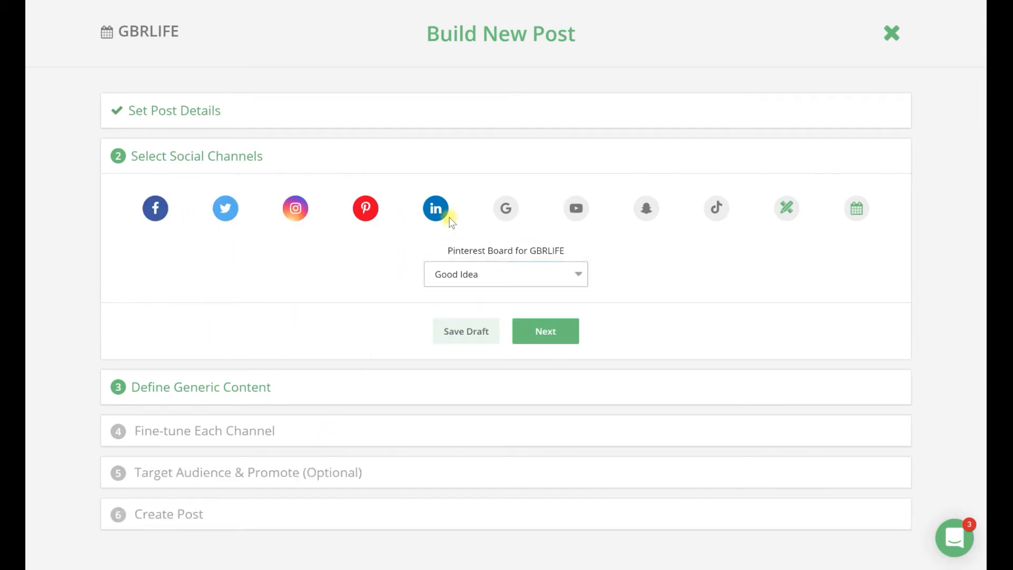
Step: Deselect Pinterest, LinkedIn, Facebook and Instagram so only Twitter stays selected, and continue to the generic content
{"action": "left_click", "coordinate": [365, 209]}
{"action": "left_click", "coordinate": [435, 209]}
{"action": "left_click", "coordinate": [158, 209]}
{"action": "left_click", "coordinate": [296, 209]}
{"action": "left_click", "coordinate": [532, 279]}
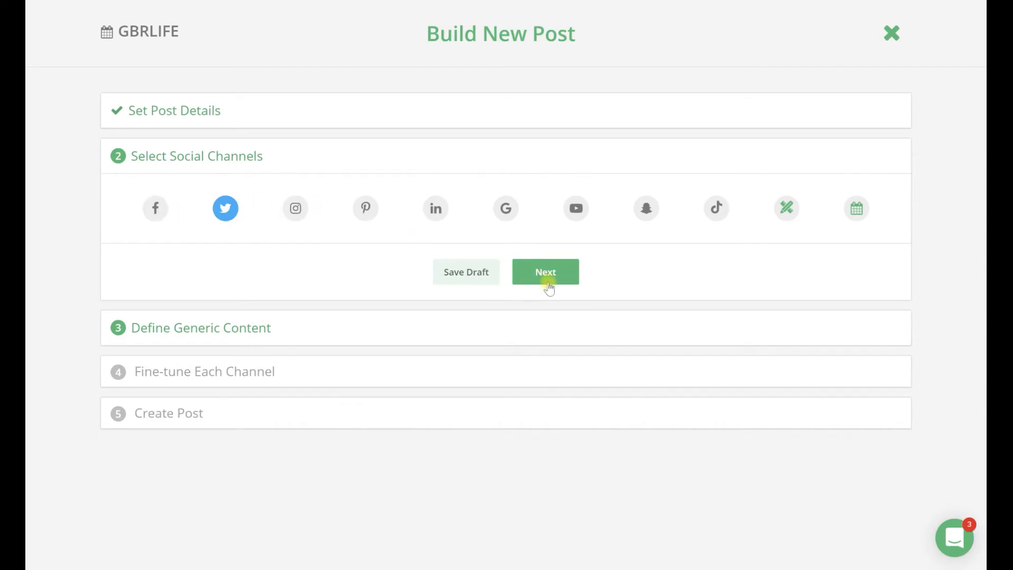
Step: Enter "abc123" as the generic copy of the post
{"action": "left_click", "coordinate": [355, 343]}
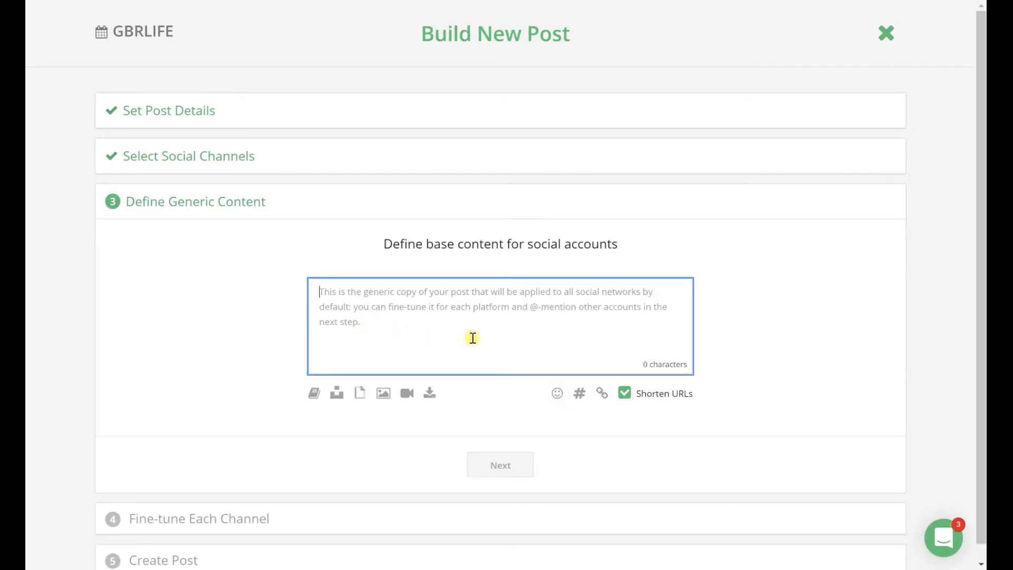
{"action": "type", "text": "abc123"}
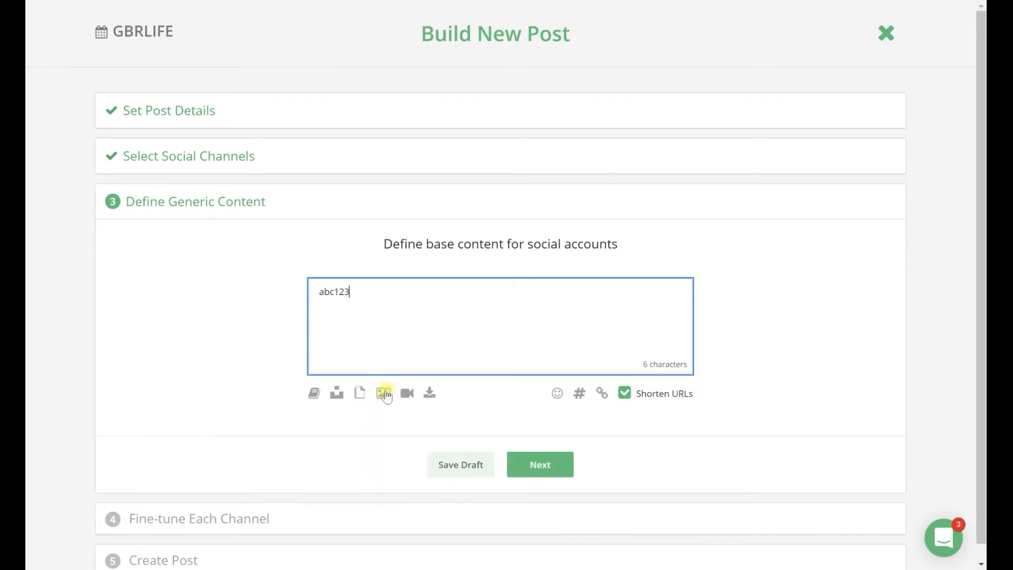
Step: Examine the photo upload file picker and the media library, and leave both without attaching anything
{"action": "left_click", "coordinate": [382, 395]}
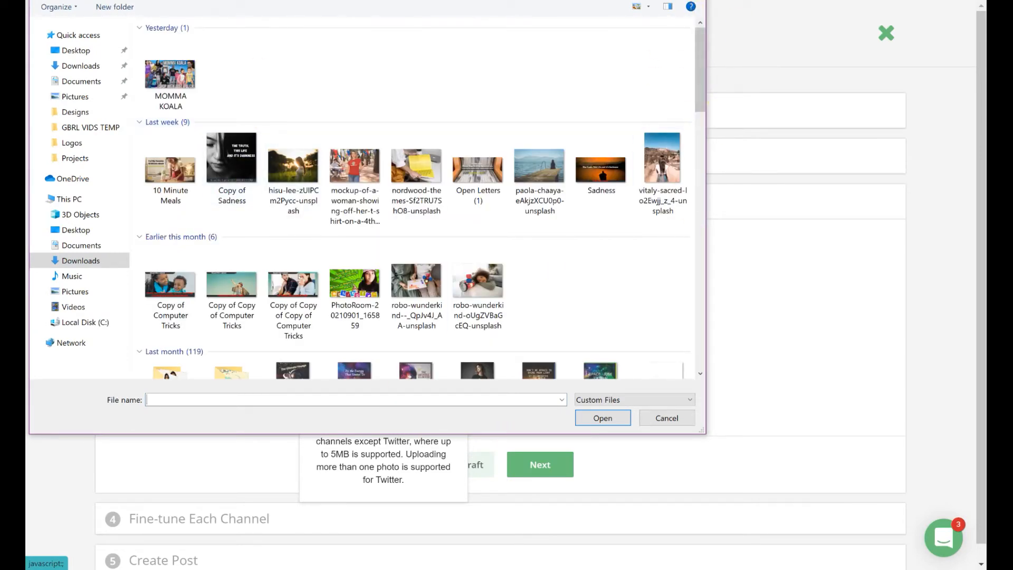
{"action": "left_click", "coordinate": [690, 1]}
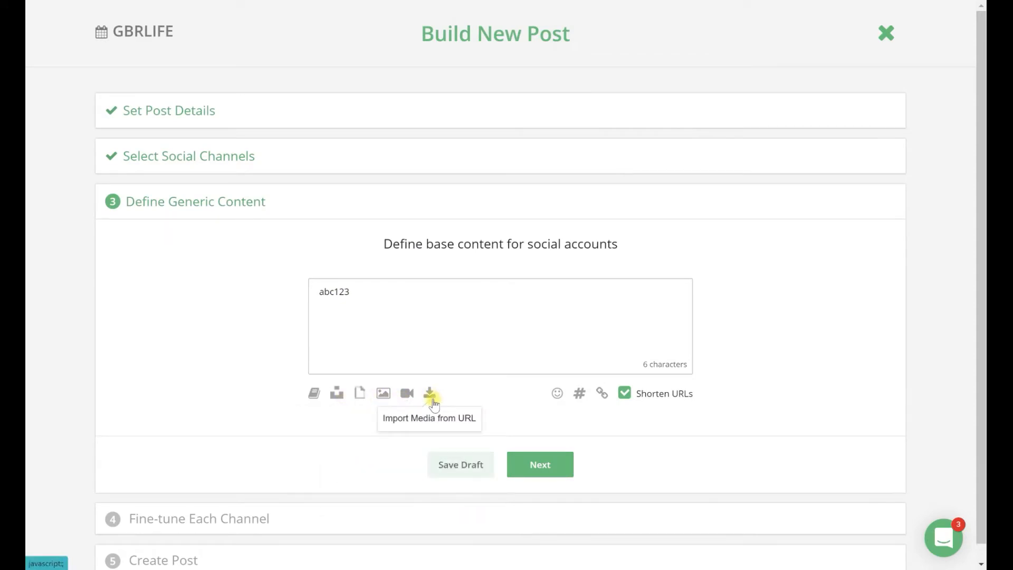
{"action": "left_click", "coordinate": [313, 395]}
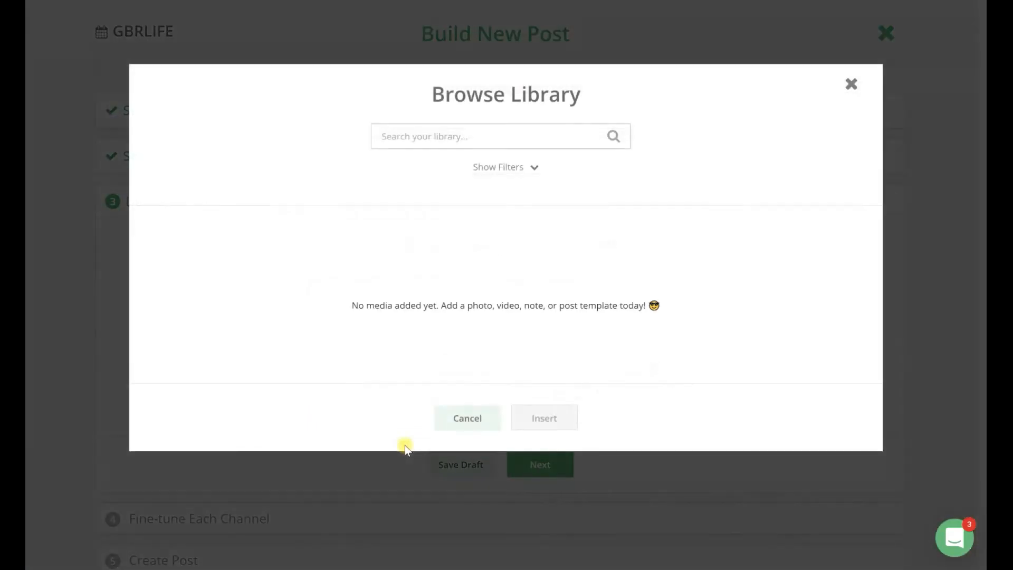
{"action": "left_click", "coordinate": [471, 141]}
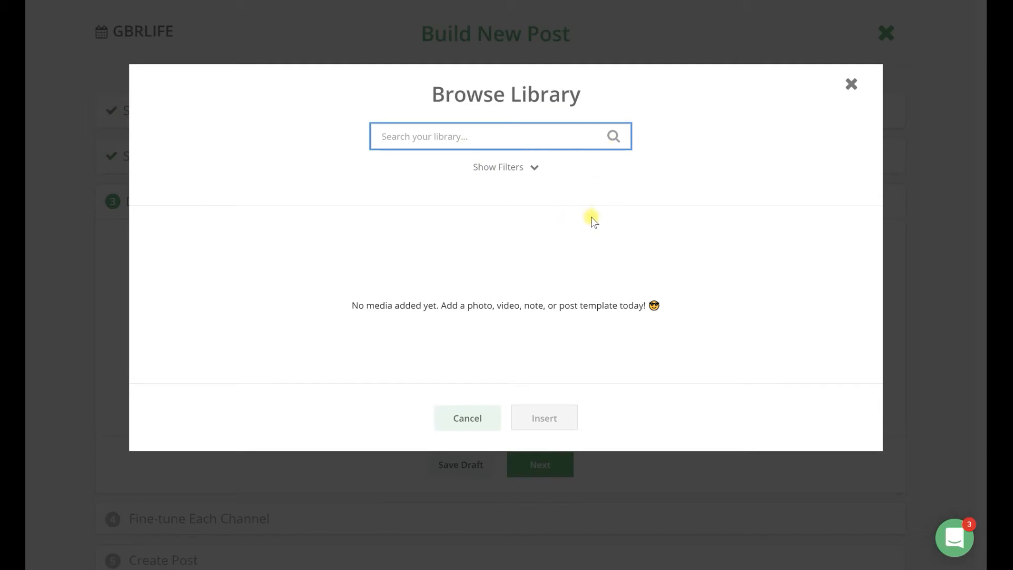
{"action": "left_click", "coordinate": [852, 84]}
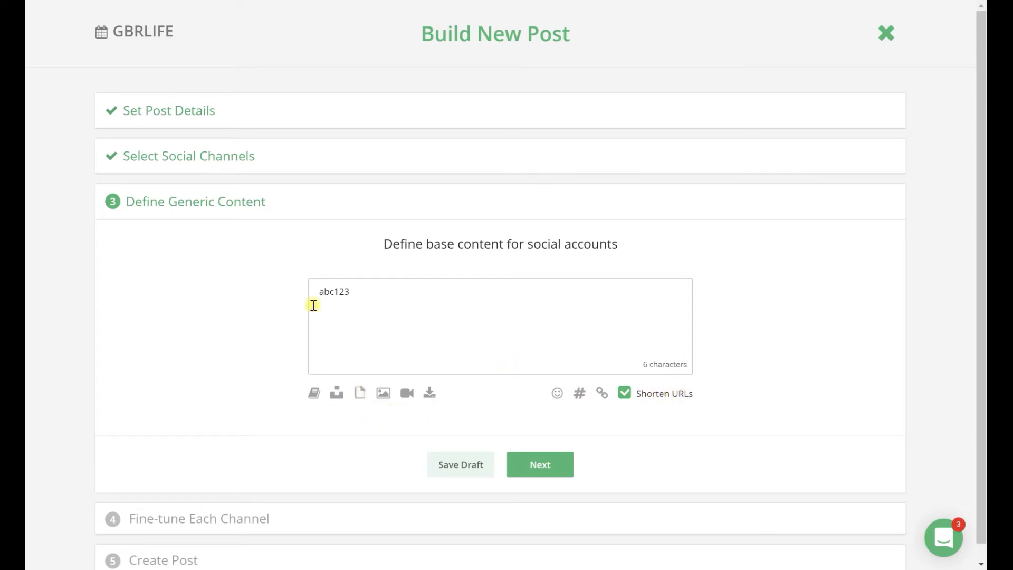
Step: Examine the website and campaign fields of the UTM URL builder and close it without adding a URL
{"action": "left_click", "coordinate": [602, 396]}
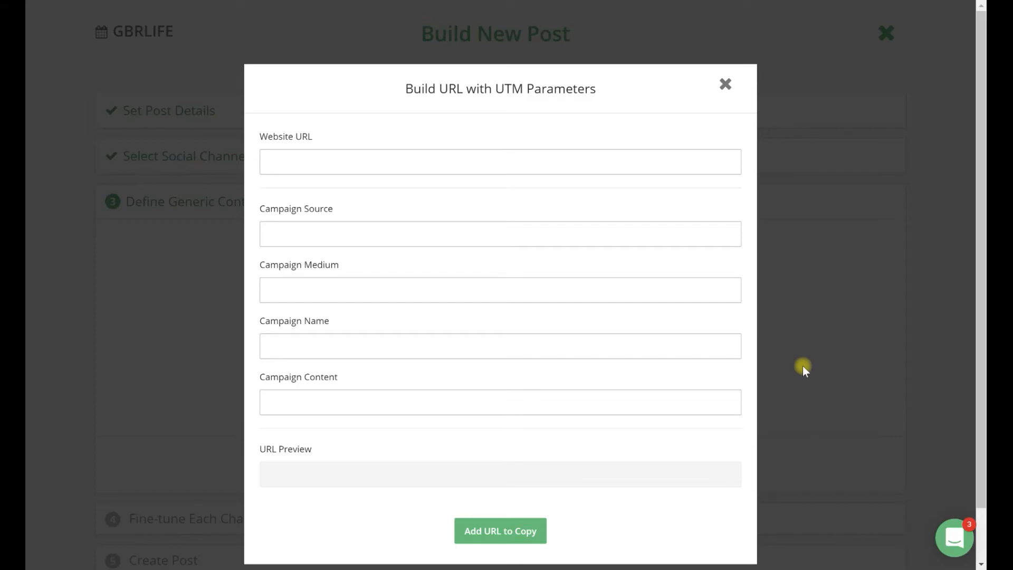
{"action": "left_click", "coordinate": [298, 295]}
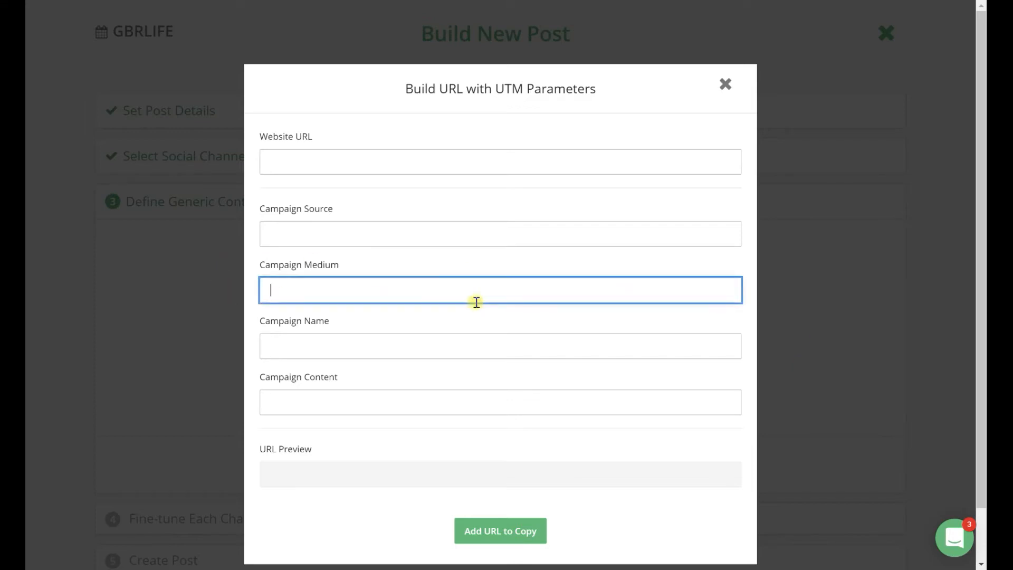
{"action": "left_click", "coordinate": [351, 238]}
{"action": "left_click", "coordinate": [386, 161]}
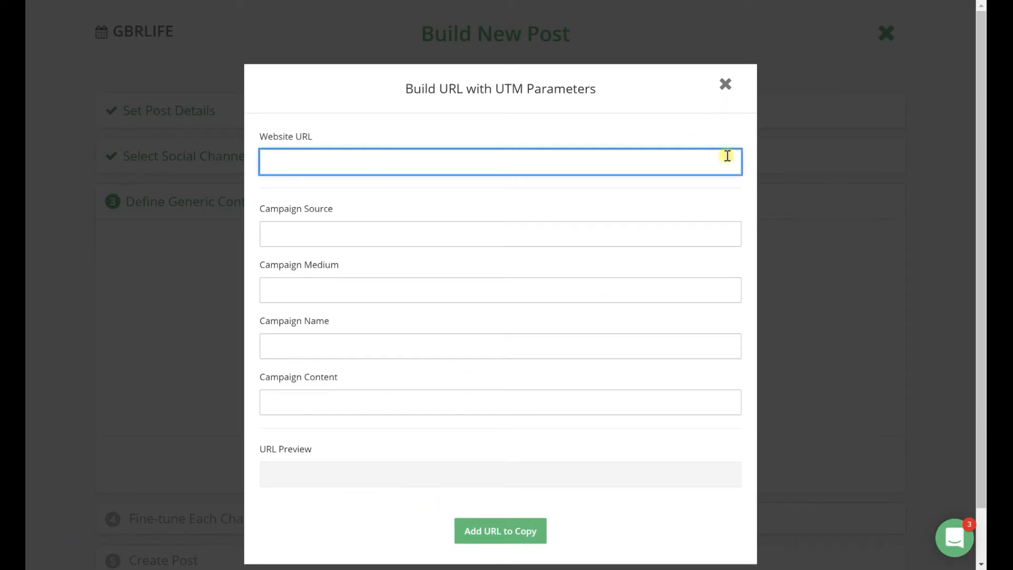
{"action": "left_click", "coordinate": [727, 84]}
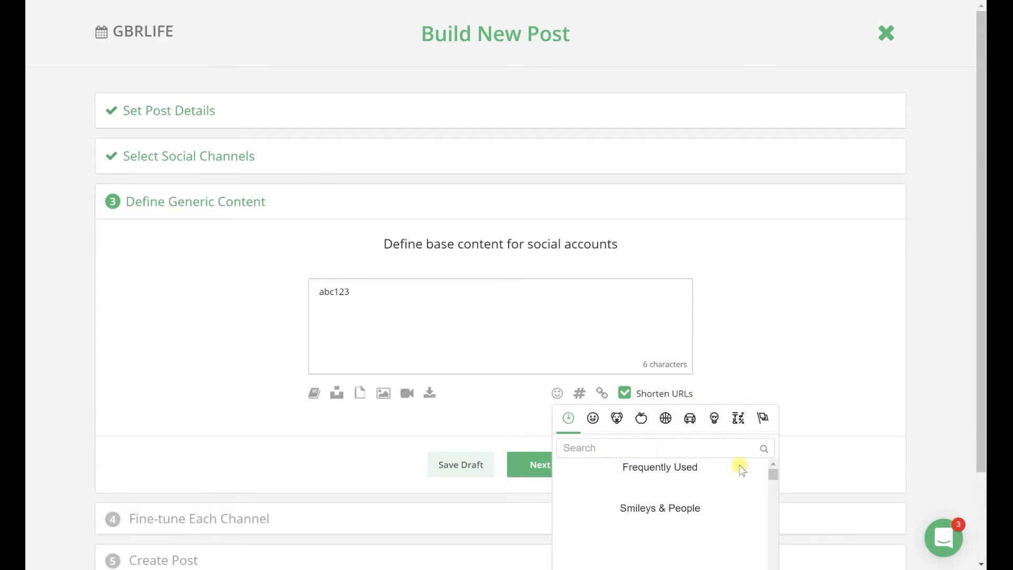
Step: Close the emoji picker, review the Twitter preview and optimization tips in channel fine-tuning, and return to the social channel selection
{"action": "left_click", "coordinate": [833, 303]}
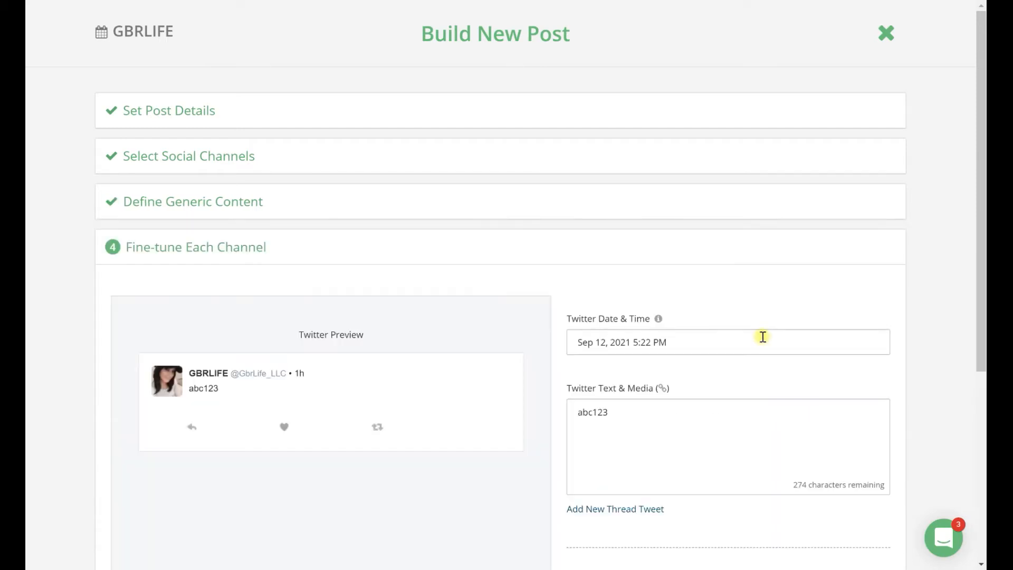
{"action": "scroll", "coordinate": [760, 302], "scroll_direction": "down", "scroll_amount": 5}
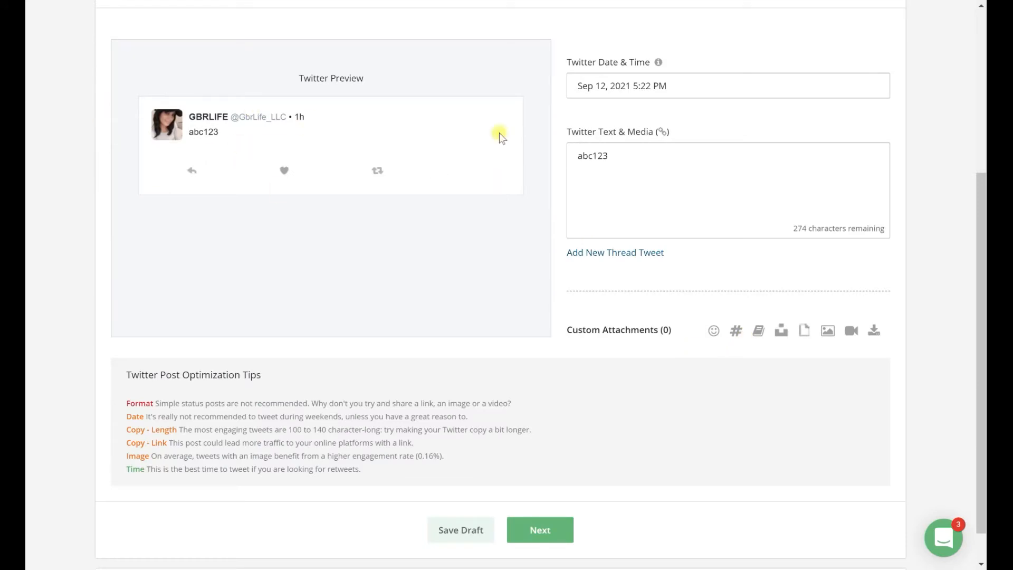
{"action": "scroll", "coordinate": [463, 209], "scroll_direction": "up", "scroll_amount": 5}
{"action": "left_click", "coordinate": [234, 167]}
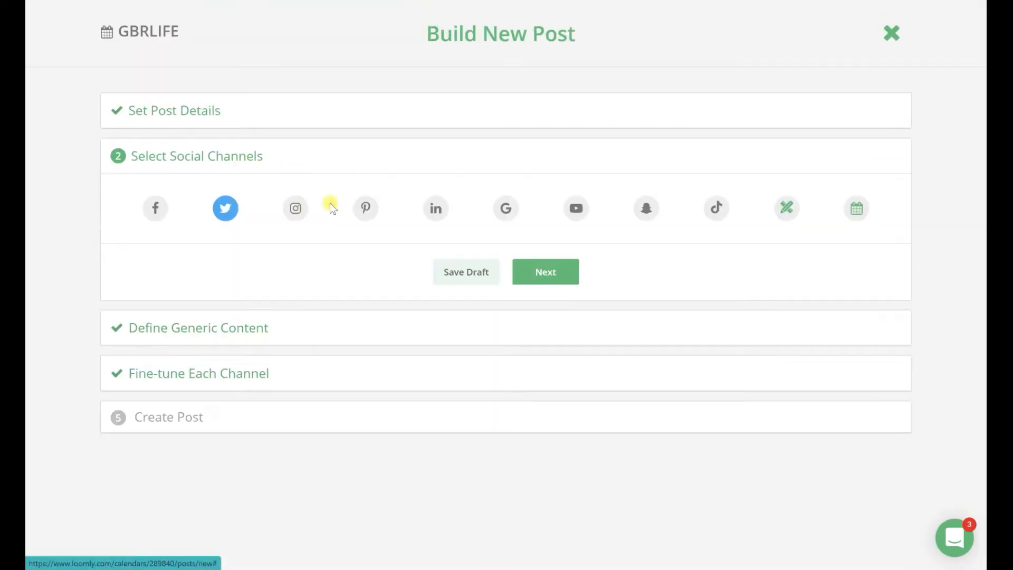
Step: Add Facebook and Instagram to the post's social channels alongside Twitter and continue to the generic content
{"action": "left_click", "coordinate": [153, 205]}
{"action": "left_click", "coordinate": [295, 208]}
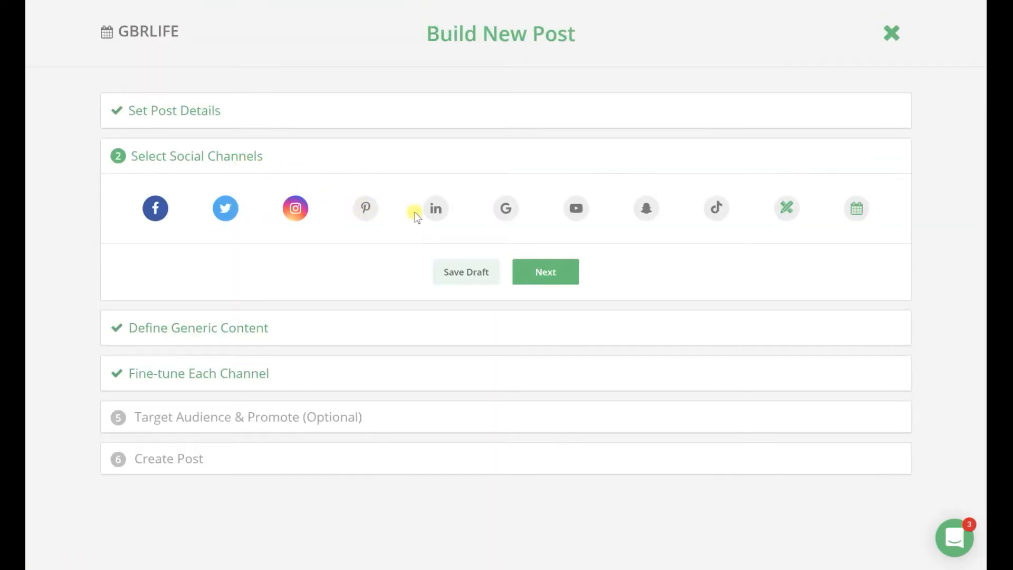
{"action": "left_click", "coordinate": [545, 272]}
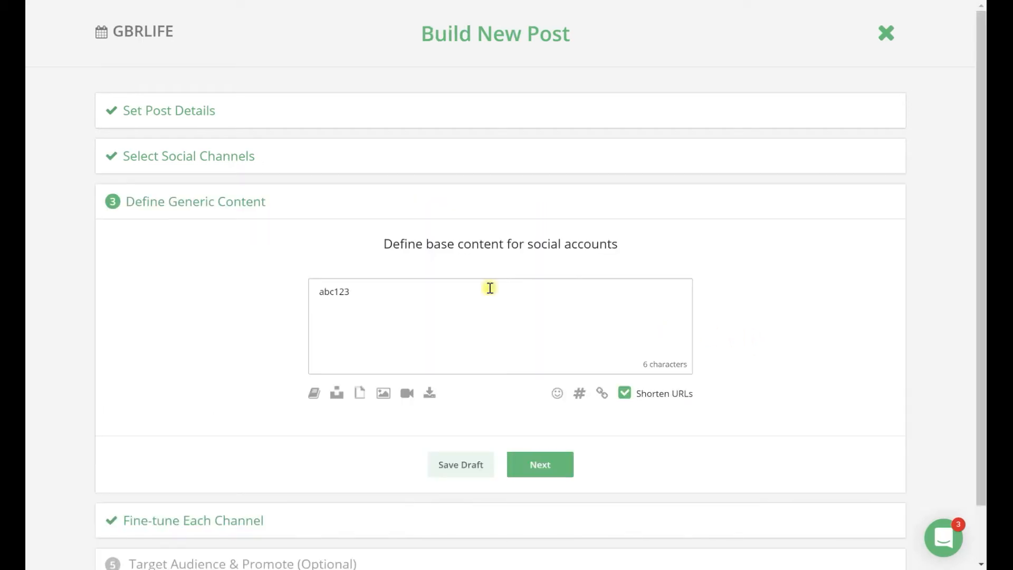
Step: Reopen the social channel selection, try TikTok on and off, and return to the generic content with TikTok deselected
{"action": "left_click", "coordinate": [339, 161]}
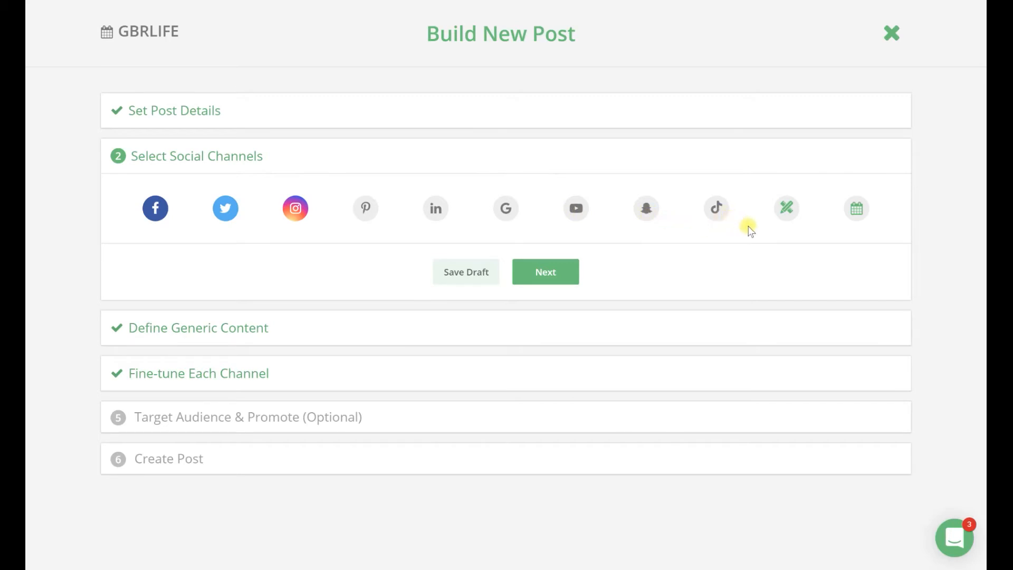
{"action": "left_click", "coordinate": [720, 213]}
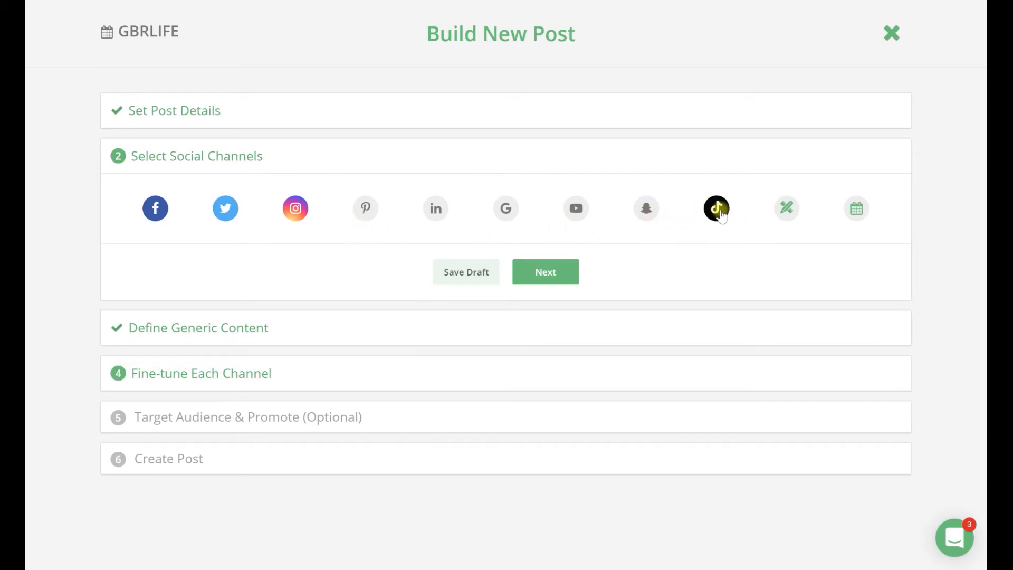
{"action": "left_click", "coordinate": [721, 213]}
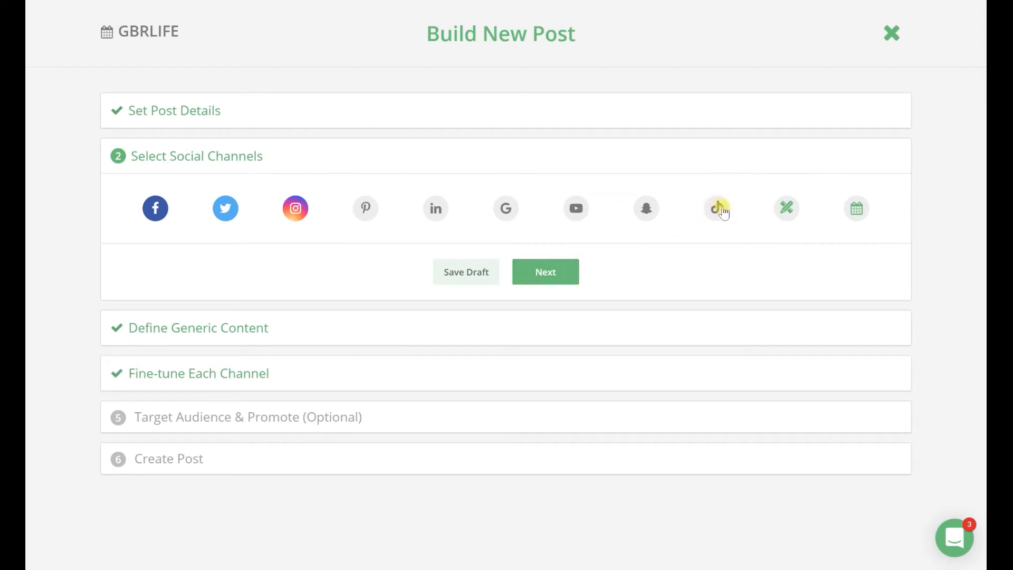
{"action": "left_click", "coordinate": [722, 212]}
{"action": "left_click", "coordinate": [719, 210]}
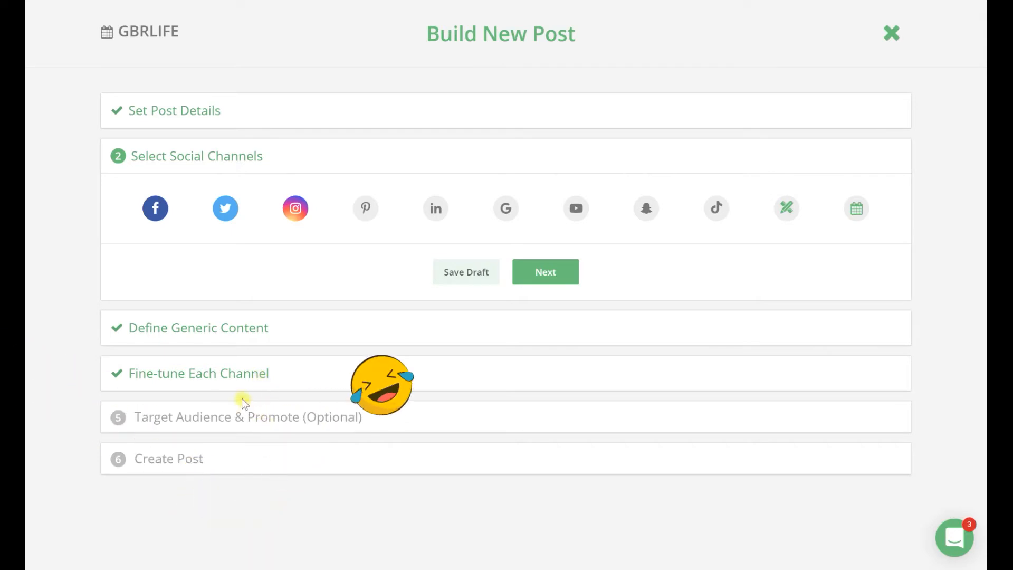
{"action": "left_click", "coordinate": [543, 270]}
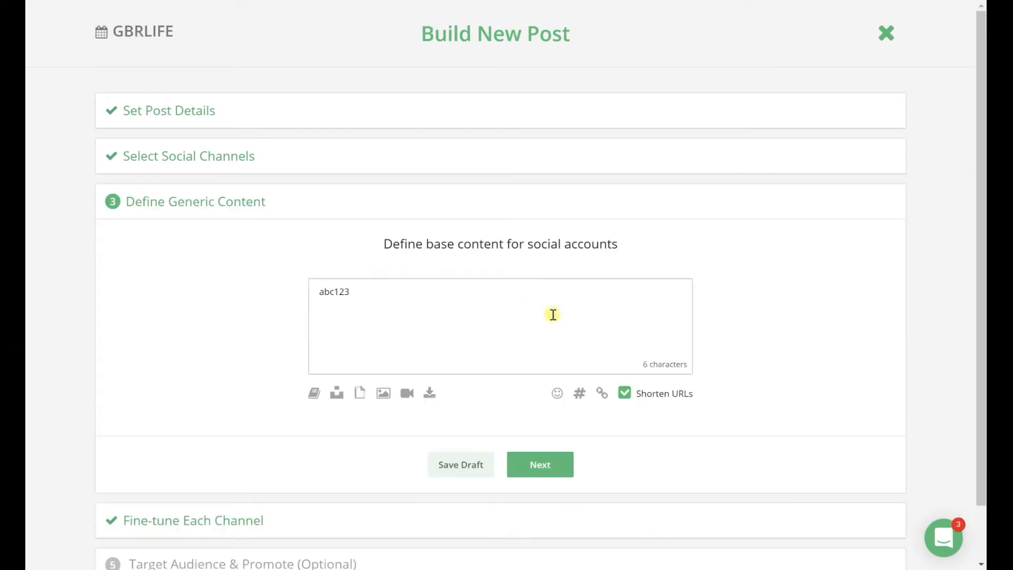
Step: Continue to channel fine-tuning and change the Facebook text to "abc123 test"
{"action": "left_click", "coordinate": [555, 464]}
{"action": "scroll", "coordinate": [844, 370], "scroll_direction": "down", "scroll_amount": 4}
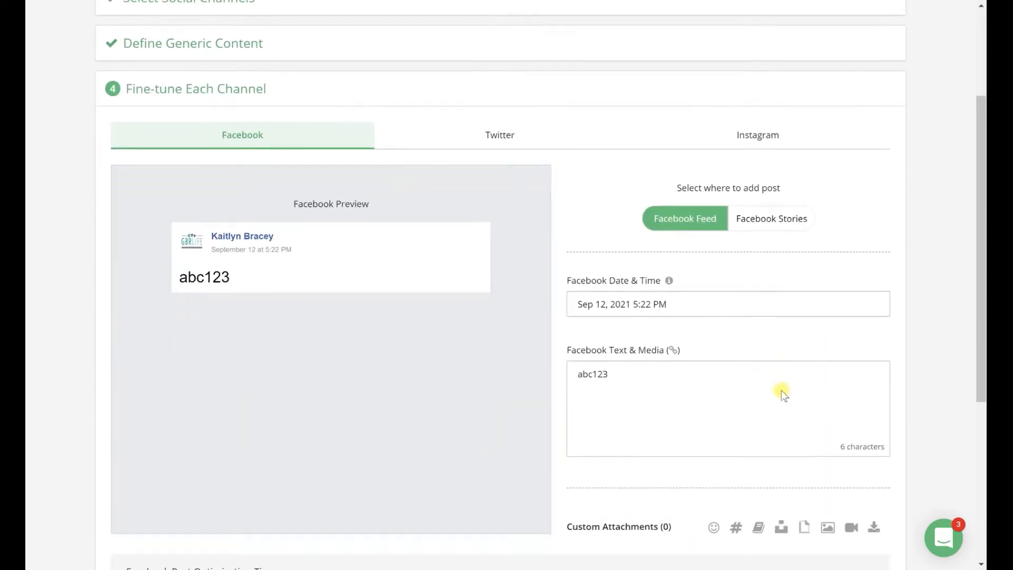
{"action": "scroll", "coordinate": [782, 390], "scroll_direction": "up", "scroll_amount": 2}
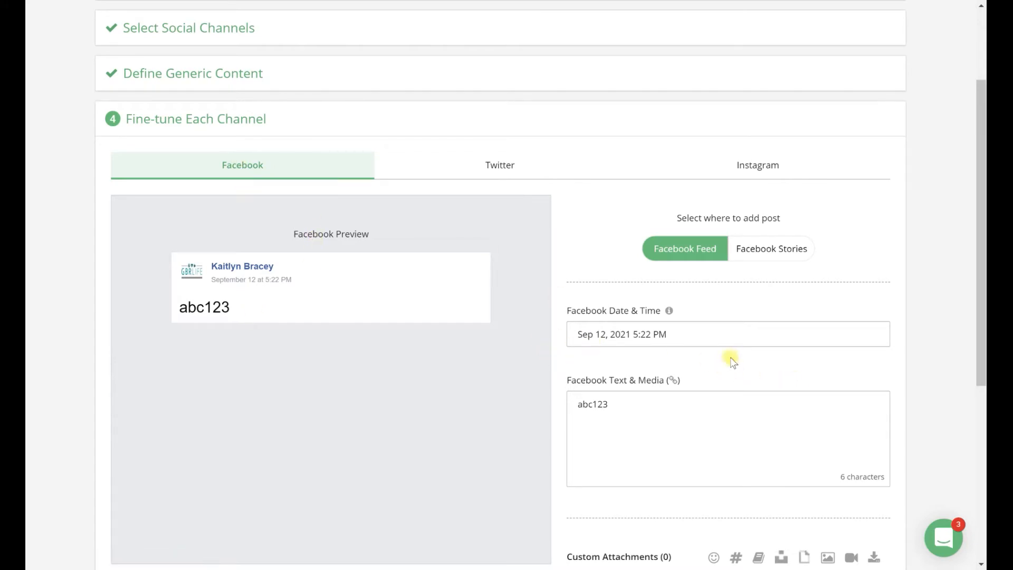
{"action": "left_click", "coordinate": [644, 412]}
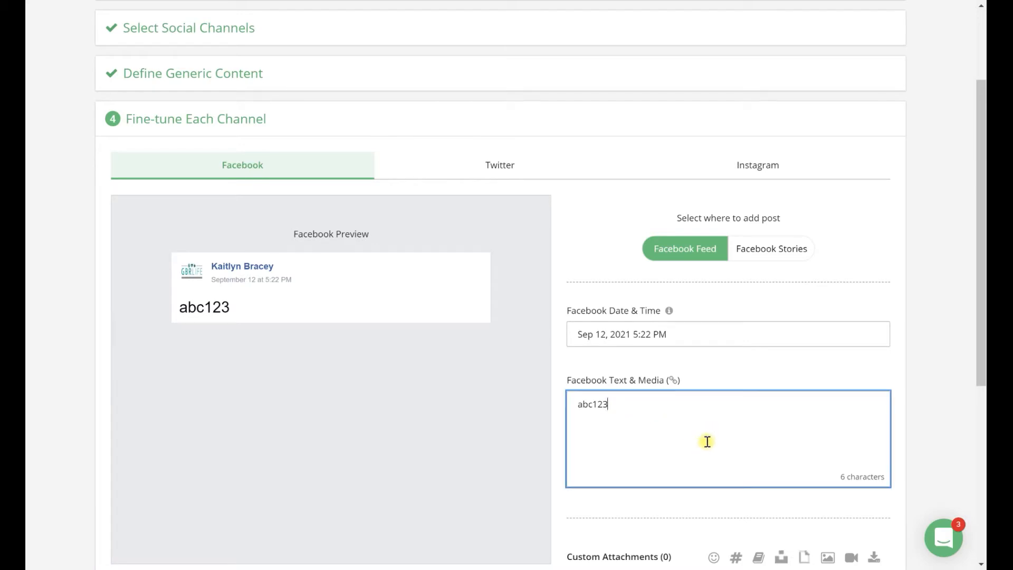
{"action": "type", "text": "test"}
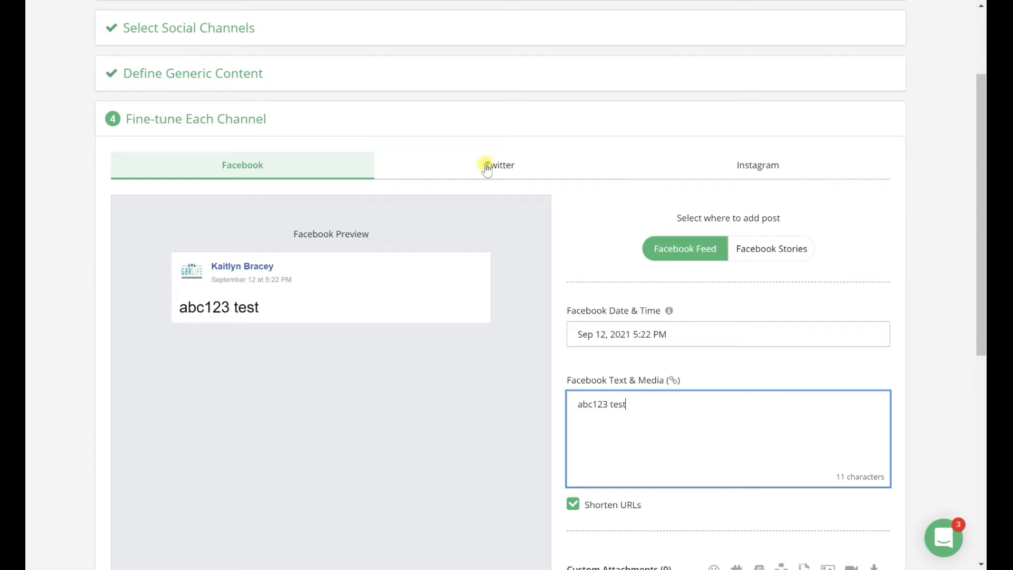
Step: Copy the Facebook text "abc123 test" into the Twitter text of the post
{"action": "left_click", "coordinate": [594, 164]}
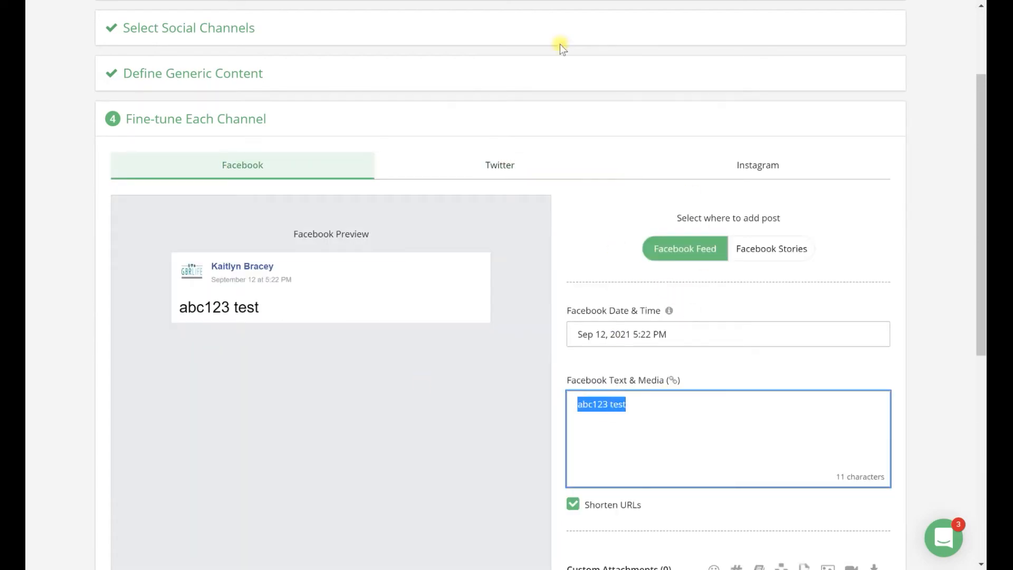
{"action": "left_click", "coordinate": [522, 176]}
{"action": "left_click", "coordinate": [704, 322]}
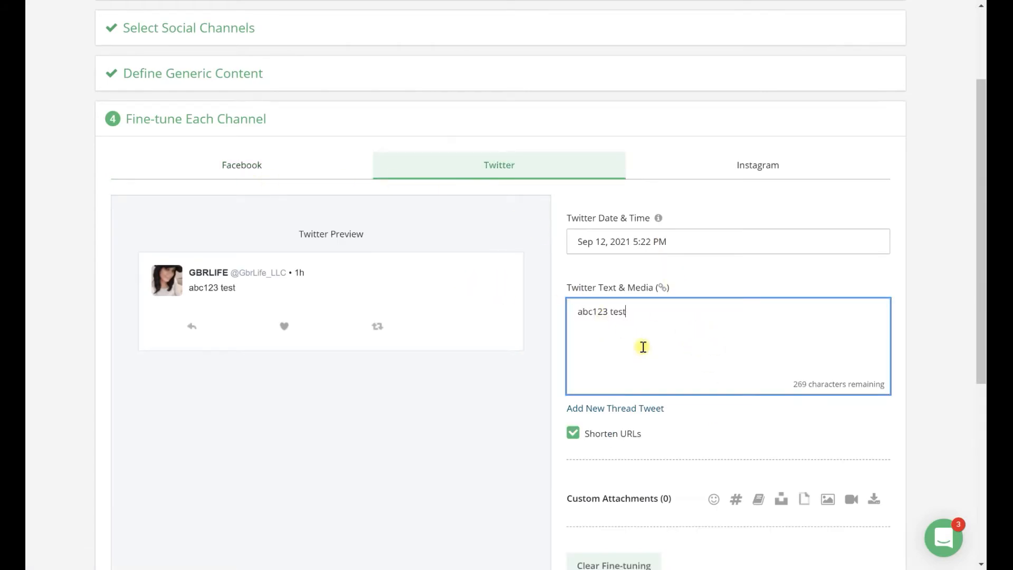
Step: Reopen the generic content, extend its text to "abc123 test", and return to channel fine-tuning
{"action": "left_click", "coordinate": [253, 74]}
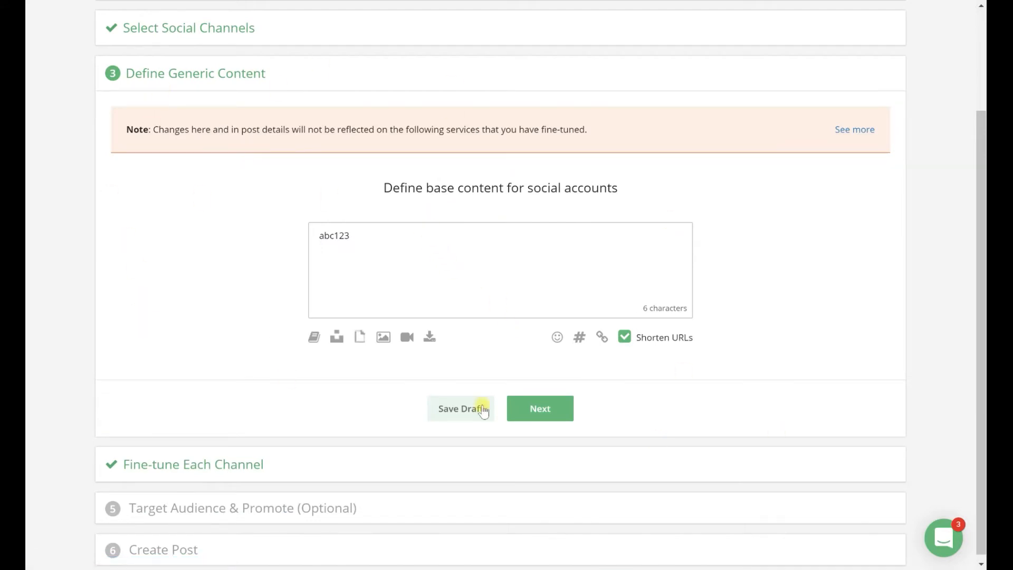
{"action": "left_click", "coordinate": [393, 247]}
{"action": "type", "text": "test"}
{"action": "left_click", "coordinate": [541, 413]}
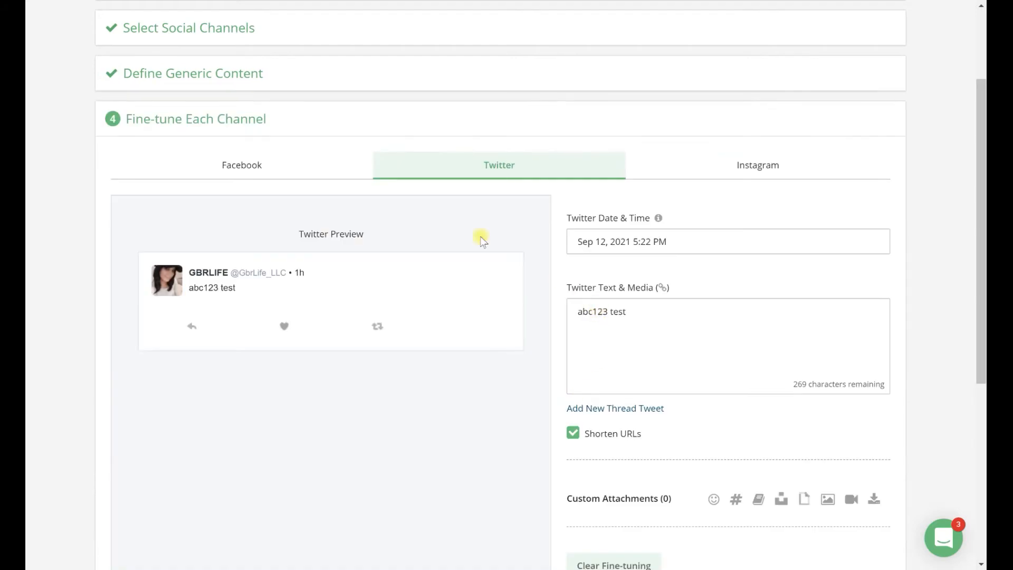
Step: Examine the Instagram fine-tuning options, including the preview, publishing mode, first comment, location, tagged users and optimization tips
{"action": "left_click", "coordinate": [721, 166]}
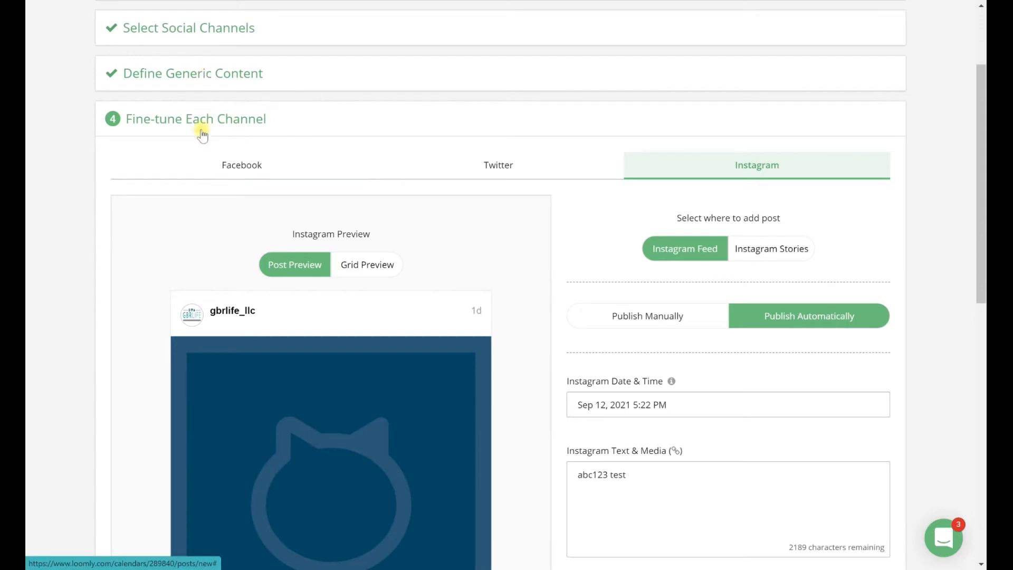
{"action": "scroll", "coordinate": [540, 154], "scroll_direction": "down", "scroll_amount": 10}
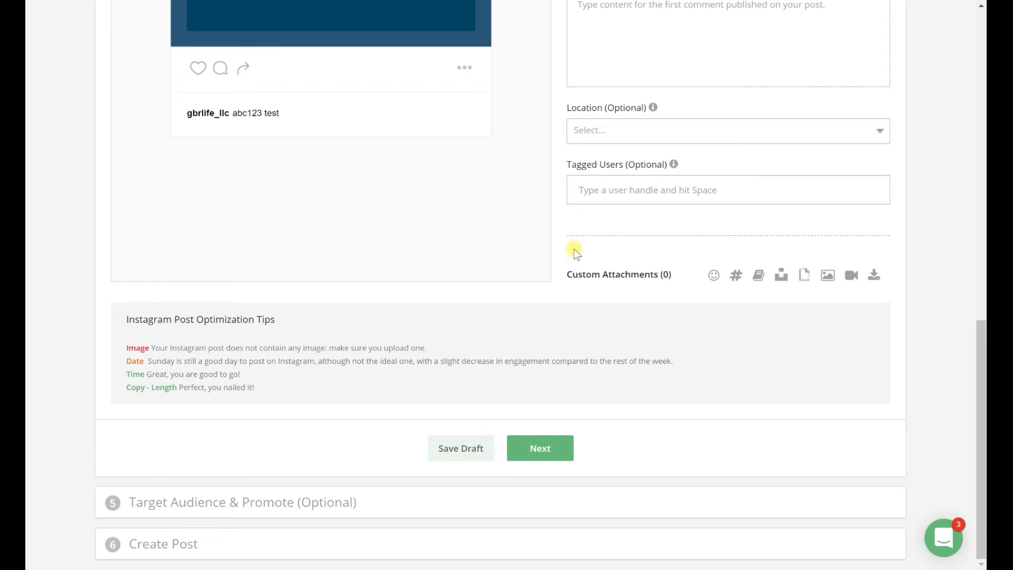
{"action": "scroll", "coordinate": [574, 249], "scroll_direction": "up", "scroll_amount": 8}
{"action": "scroll", "coordinate": [346, 109], "scroll_direction": "up", "scroll_amount": 4}
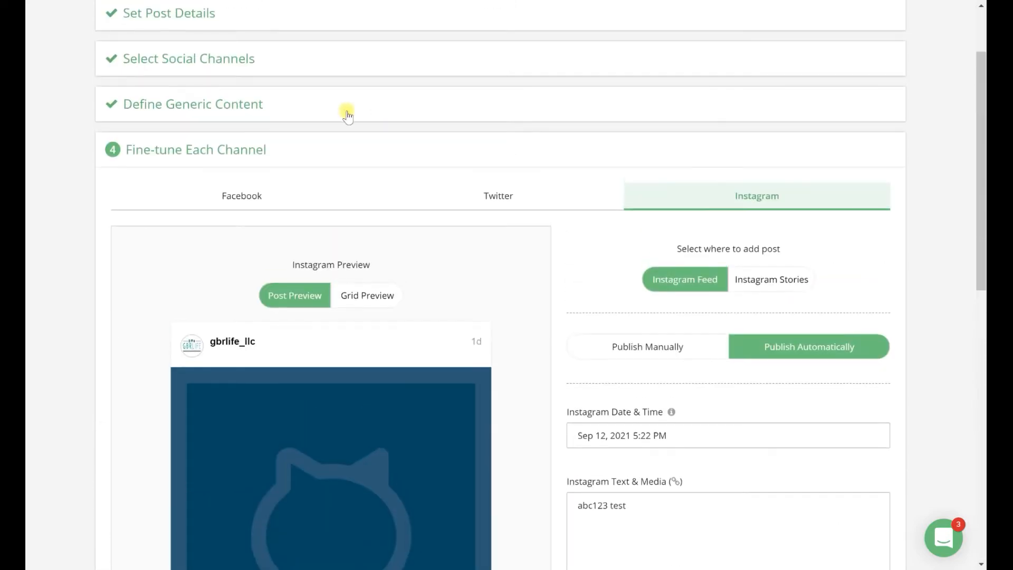
{"action": "scroll", "coordinate": [652, 238], "scroll_direction": "down", "scroll_amount": 10}
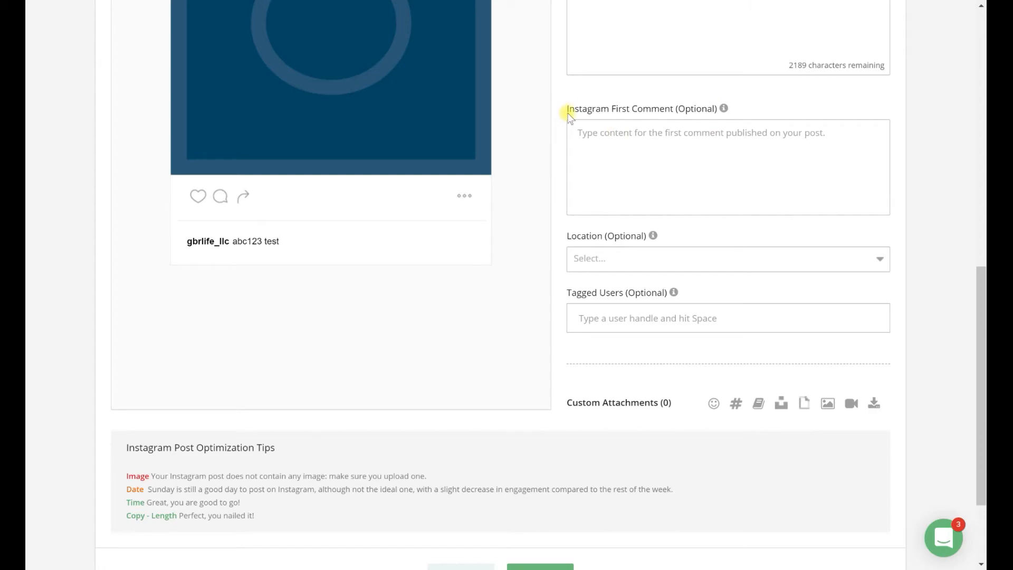
{"action": "left_click_drag", "start_coordinate": [567, 108], "coordinate": [673, 114]}
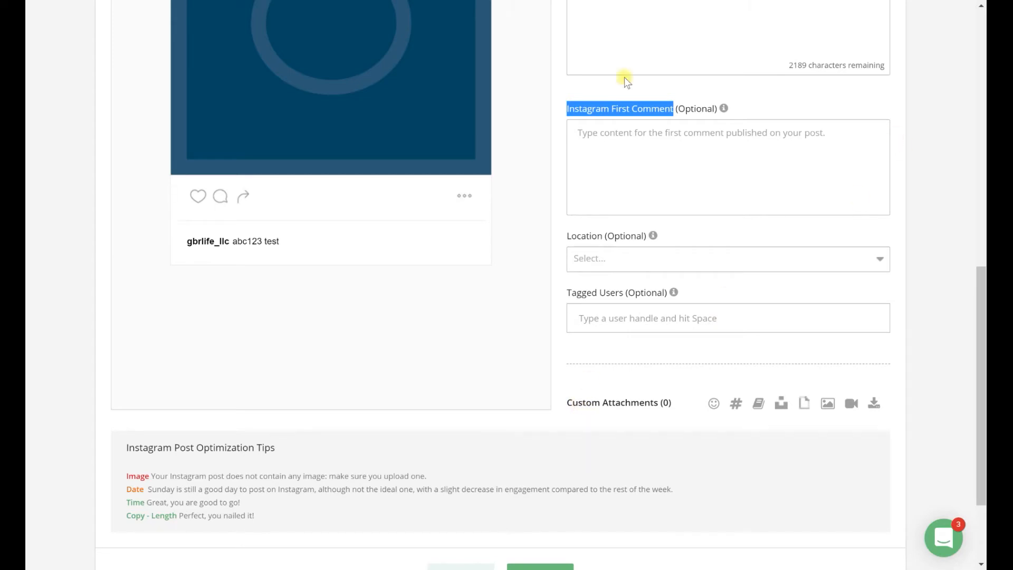
{"action": "scroll", "coordinate": [664, 198], "scroll_direction": "up", "scroll_amount": 1}
{"action": "scroll", "coordinate": [664, 198], "scroll_direction": "up", "scroll_amount": 3}
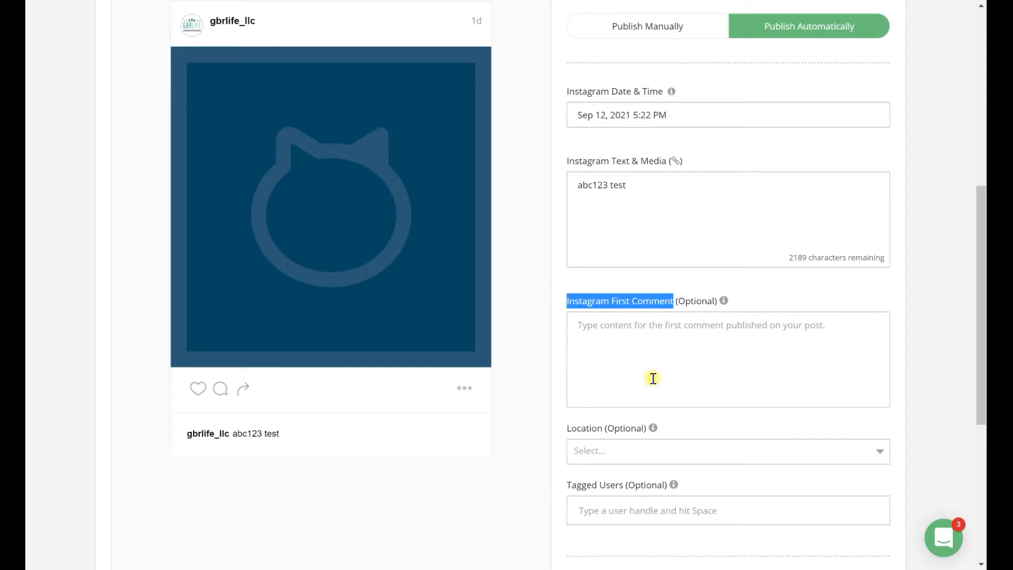
{"action": "scroll", "coordinate": [653, 374], "scroll_direction": "down", "scroll_amount": 5}
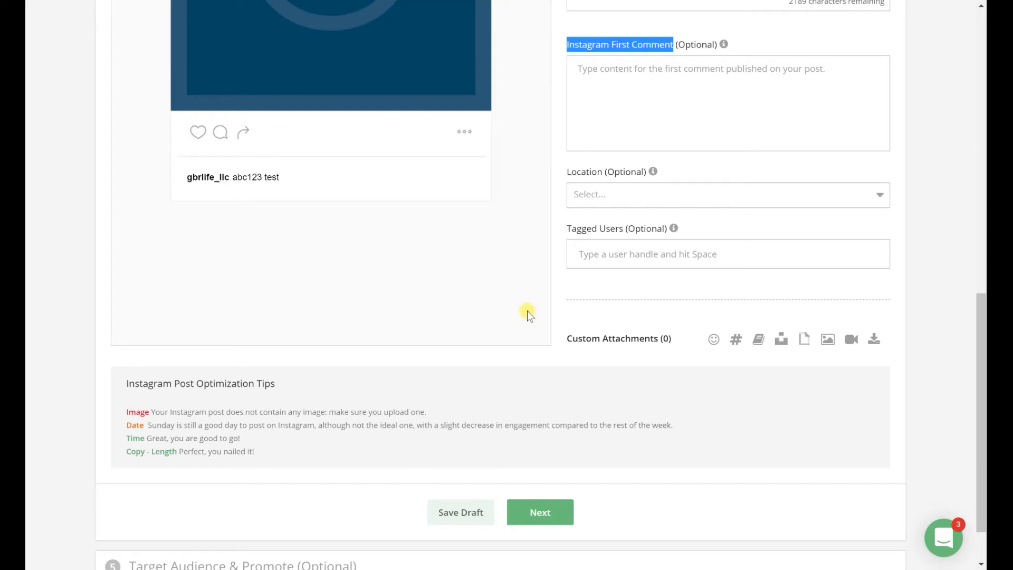
{"action": "scroll", "coordinate": [527, 311], "scroll_direction": "down", "scroll_amount": 1}
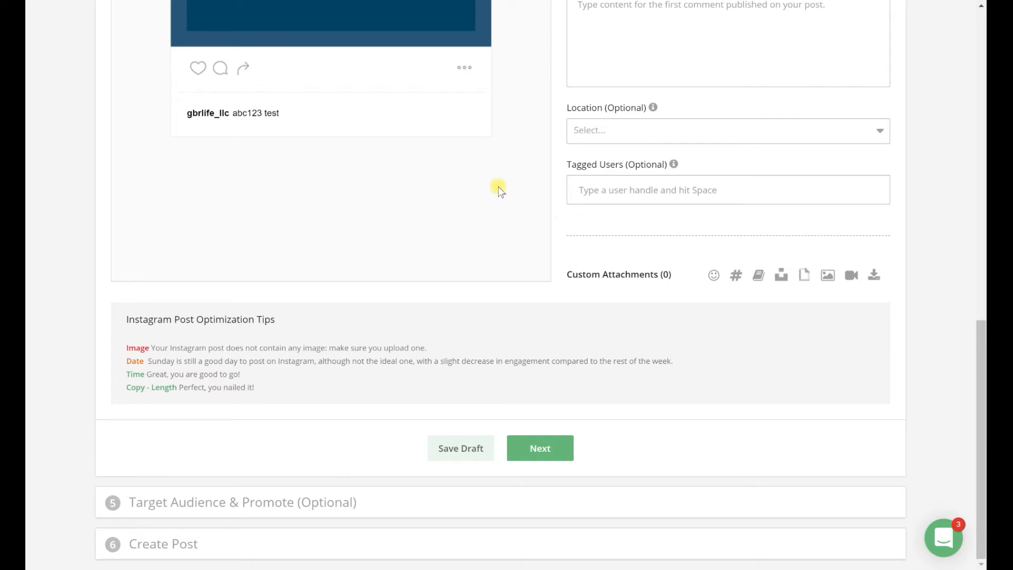
Step: Advance to audience targeting and examine Facebook's preferred audience options for age, gender, locations, interests, relationship status and education
{"action": "left_click", "coordinate": [533, 453]}
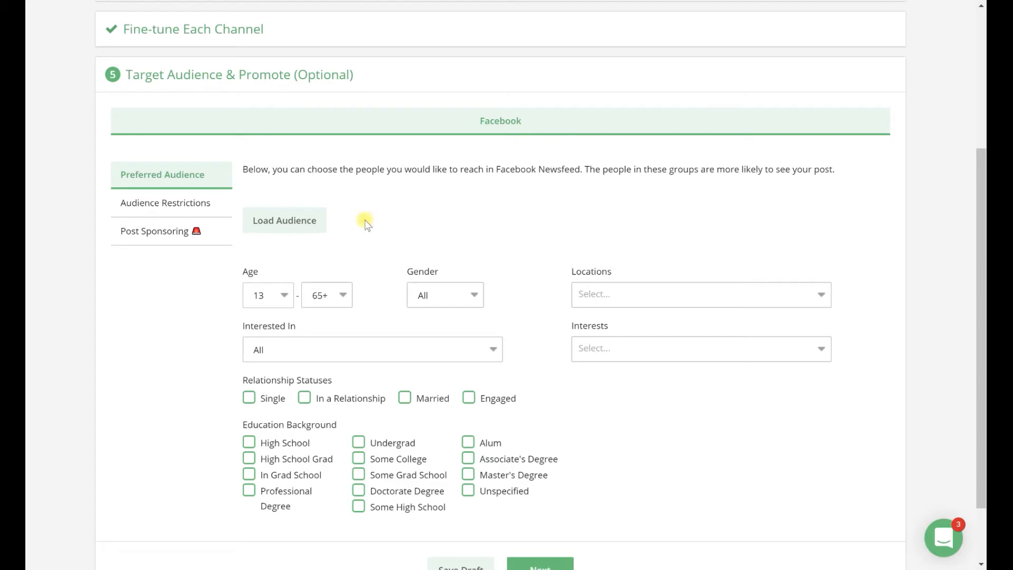
{"action": "scroll", "coordinate": [369, 222], "scroll_direction": "down", "scroll_amount": 1}
{"action": "scroll", "coordinate": [370, 222], "scroll_direction": "down", "scroll_amount": 2}
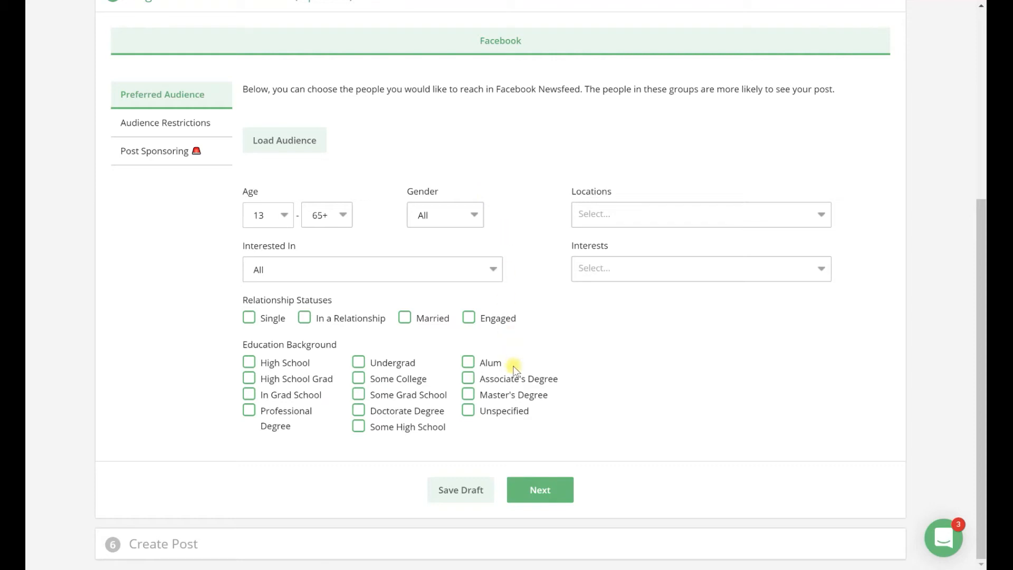
Step: Continue to the final post creation options and leave the post builder, discarding the unsaved post
{"action": "left_click", "coordinate": [542, 494]}
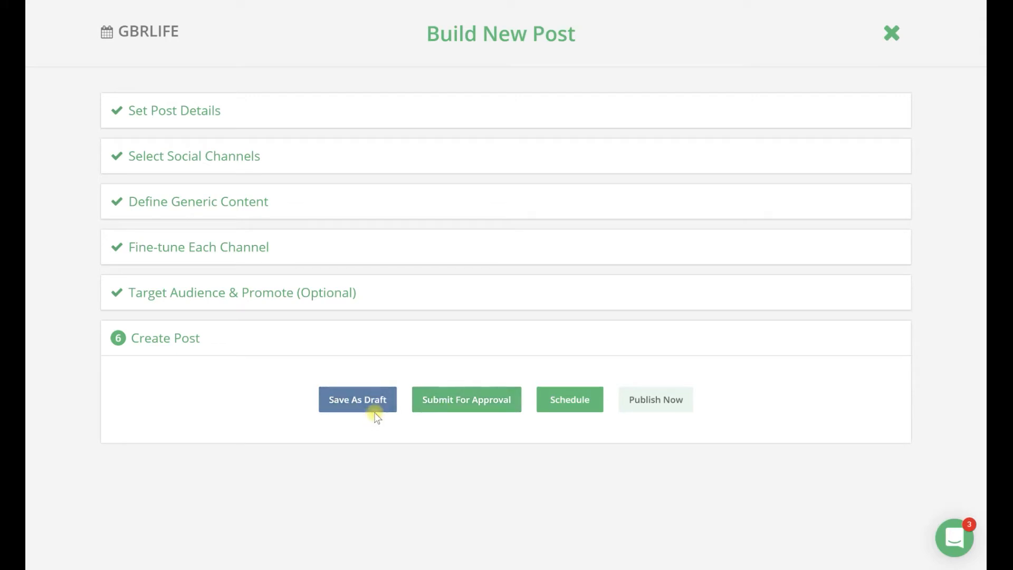
{"action": "left_click", "coordinate": [891, 34]}
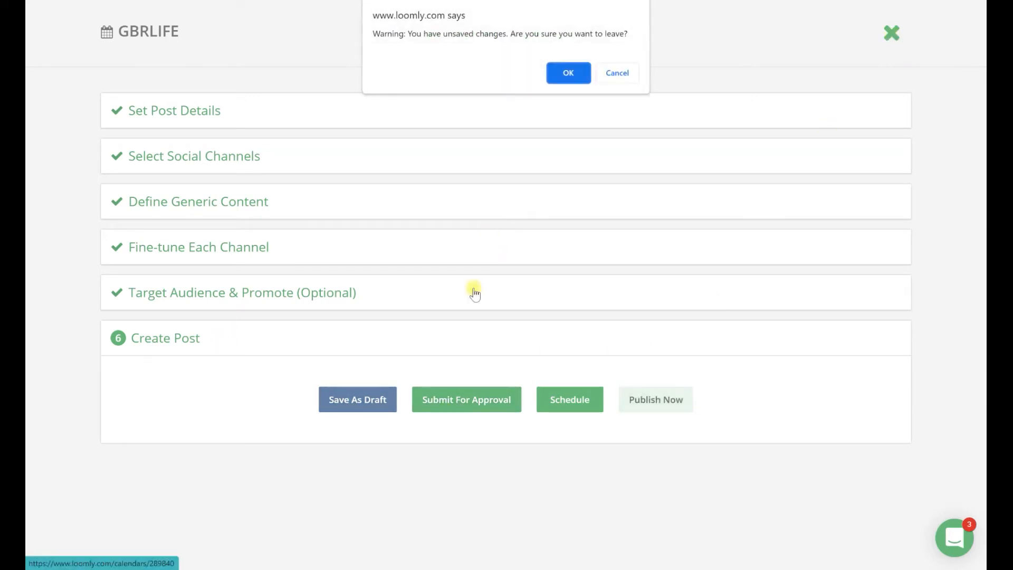
{"action": "left_click", "coordinate": [569, 74]}
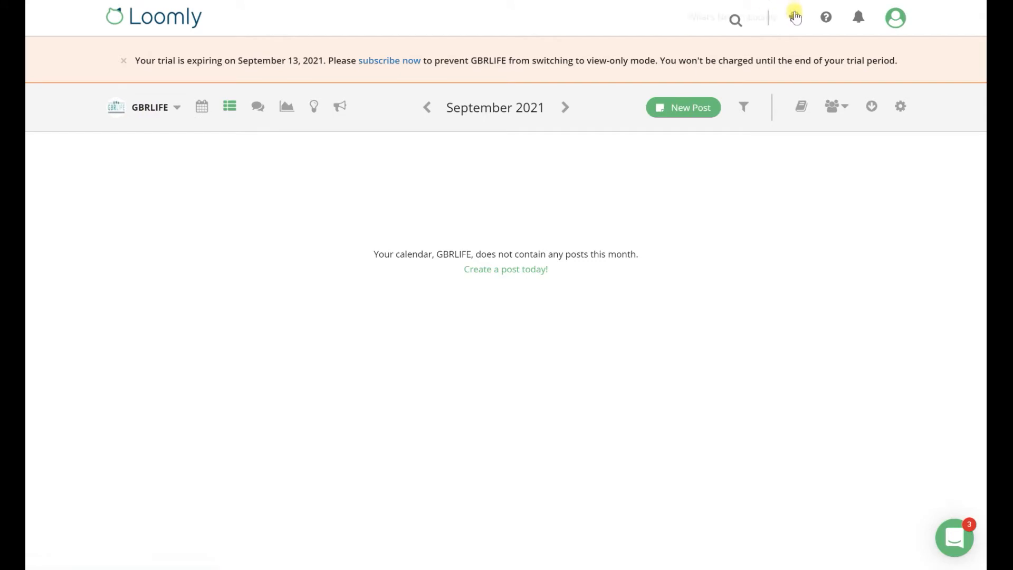
Step: Check the account menu, view the combined All Calendars list, and switch to the MommaKoala calendar
{"action": "left_click", "coordinate": [895, 19]}
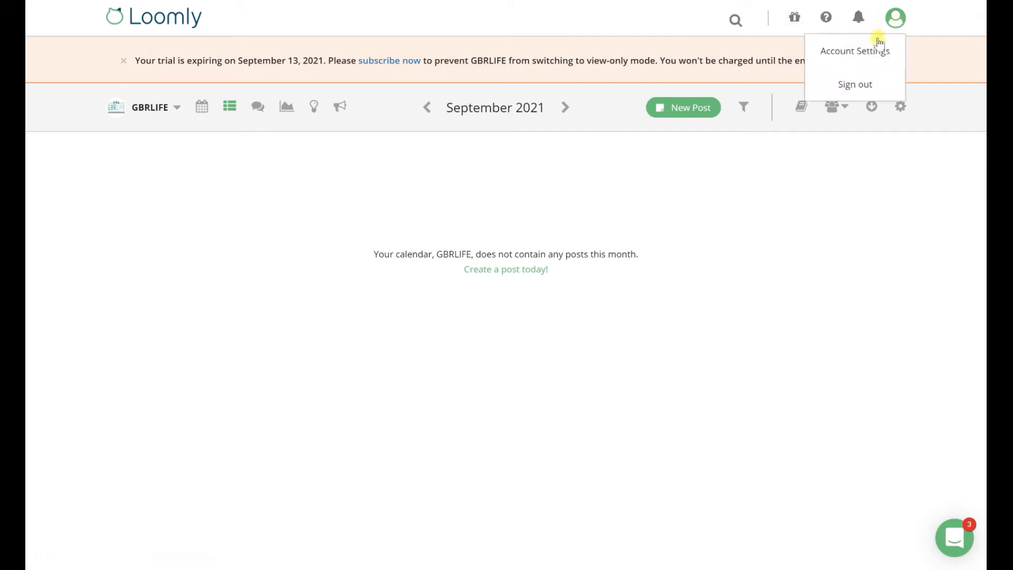
{"action": "left_click", "coordinate": [948, 109]}
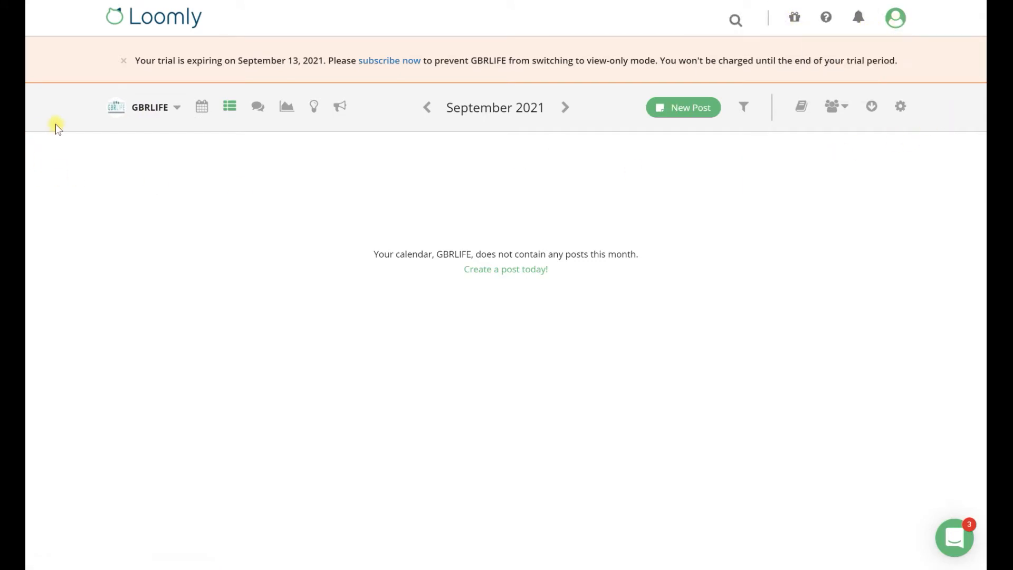
{"action": "left_click", "coordinate": [145, 108]}
{"action": "left_click", "coordinate": [159, 135]}
{"action": "left_click", "coordinate": [490, 332]}
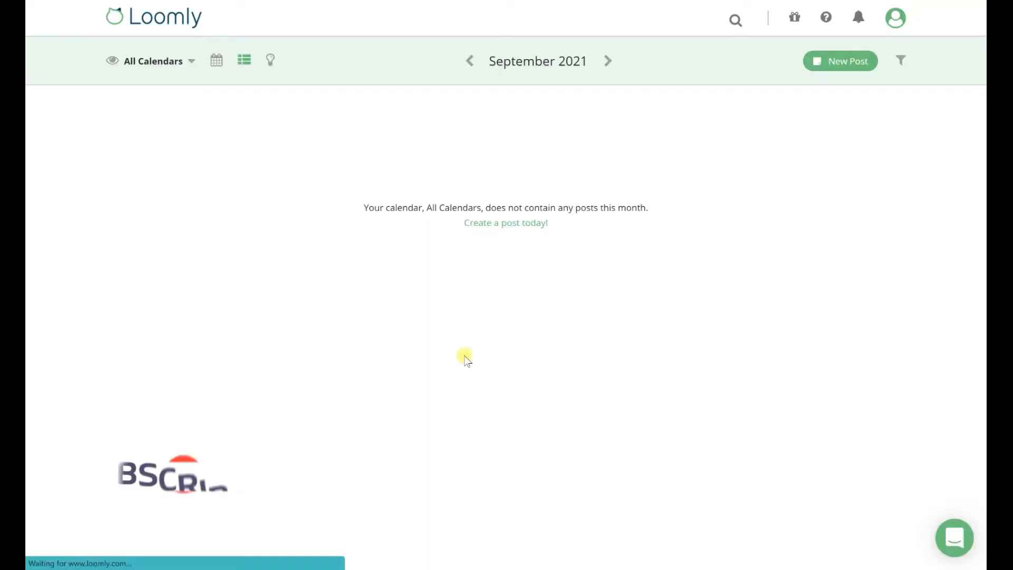
{"action": "left_click", "coordinate": [156, 61]}
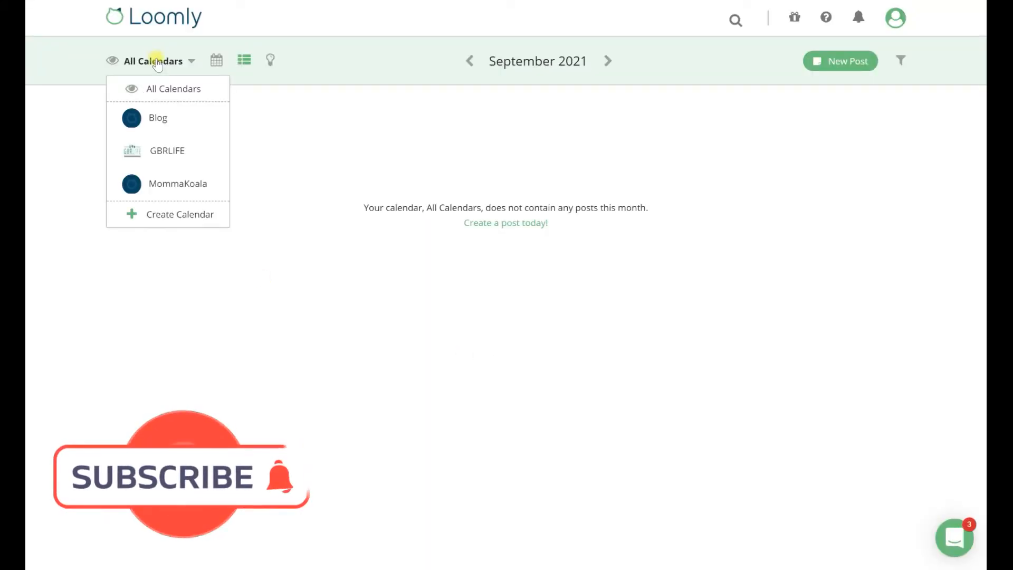
{"action": "left_click", "coordinate": [173, 185]}
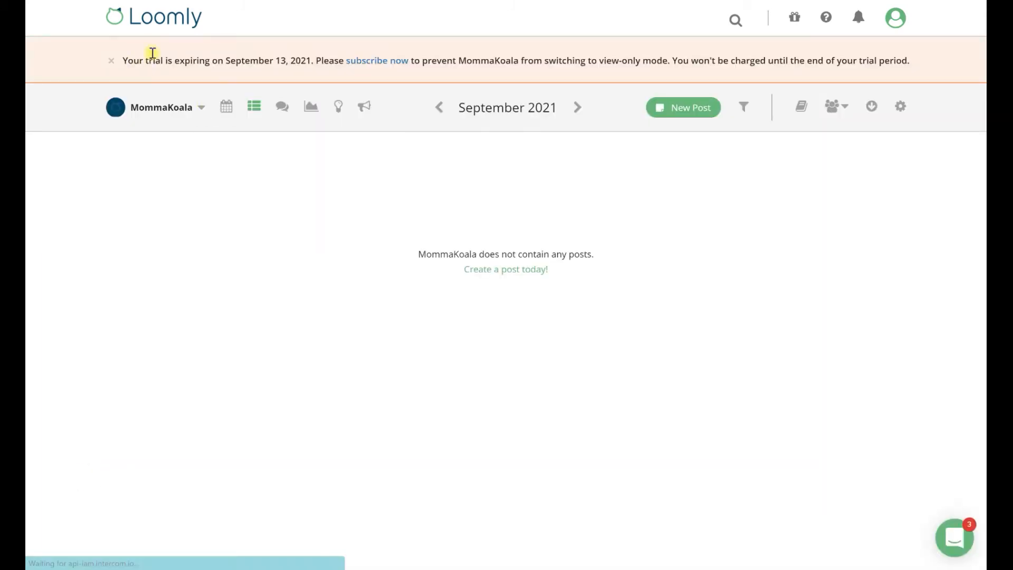
Step: Return to the home dashboard and review its calendars, post overview, post ideas, quick links and blog sections
{"action": "left_click", "coordinate": [161, 20]}
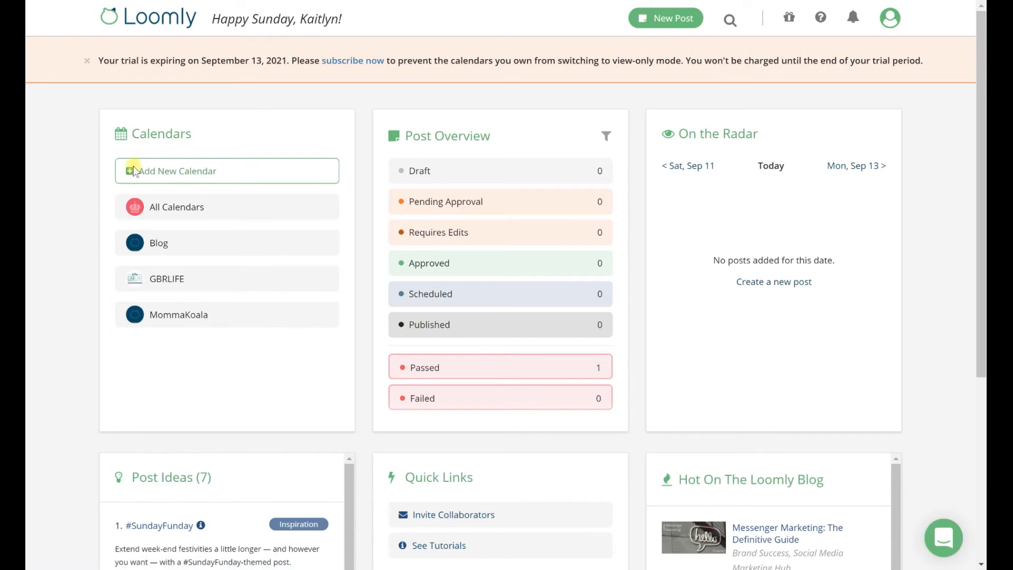
{"action": "scroll", "coordinate": [367, 257], "scroll_direction": "down", "scroll_amount": 3}
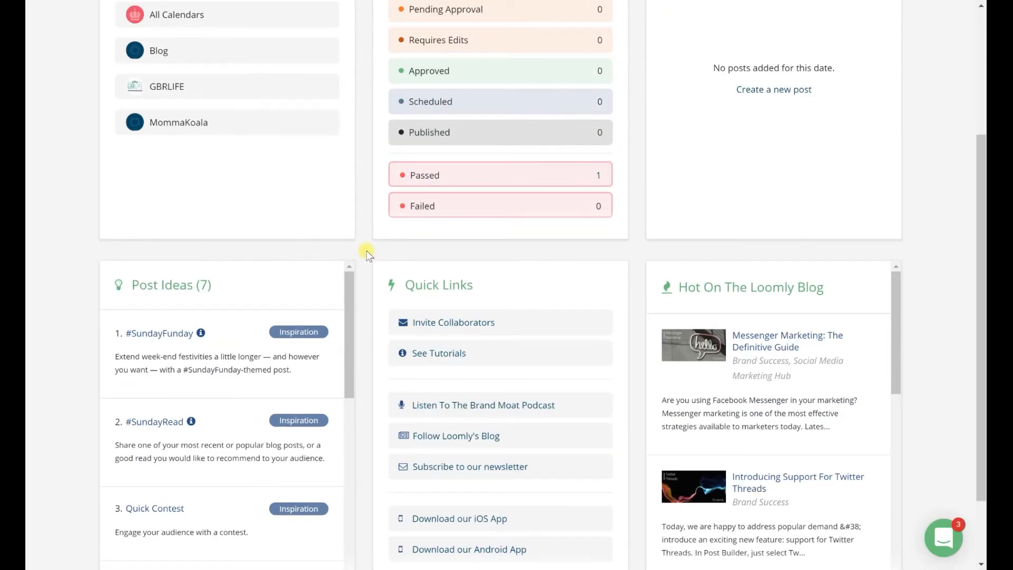
{"action": "scroll", "coordinate": [368, 254], "scroll_direction": "up", "scroll_amount": 3}
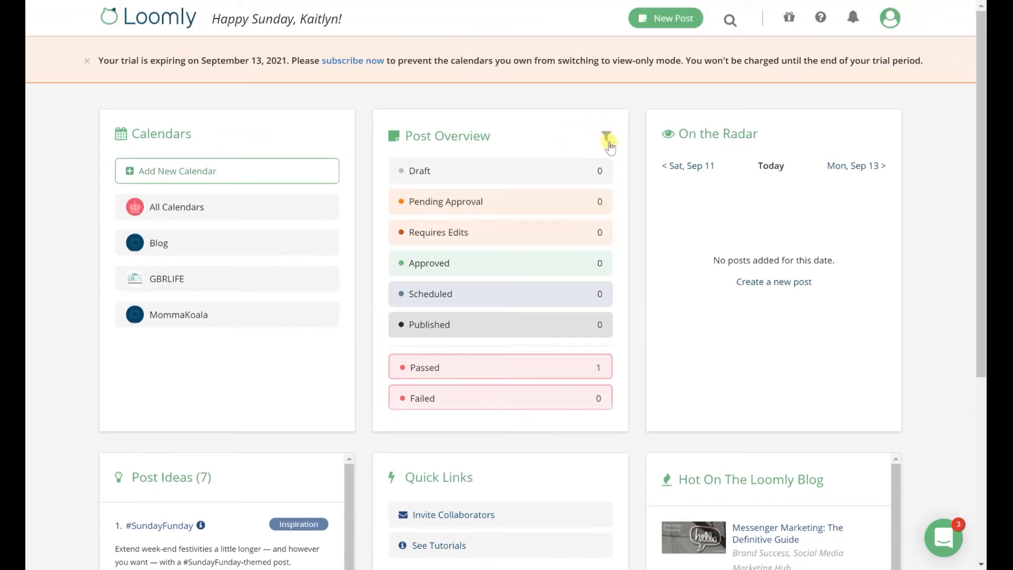
Step: Check the assignee filter options of the Post Overview and close them without changing the filter
{"action": "left_click", "coordinate": [607, 139]}
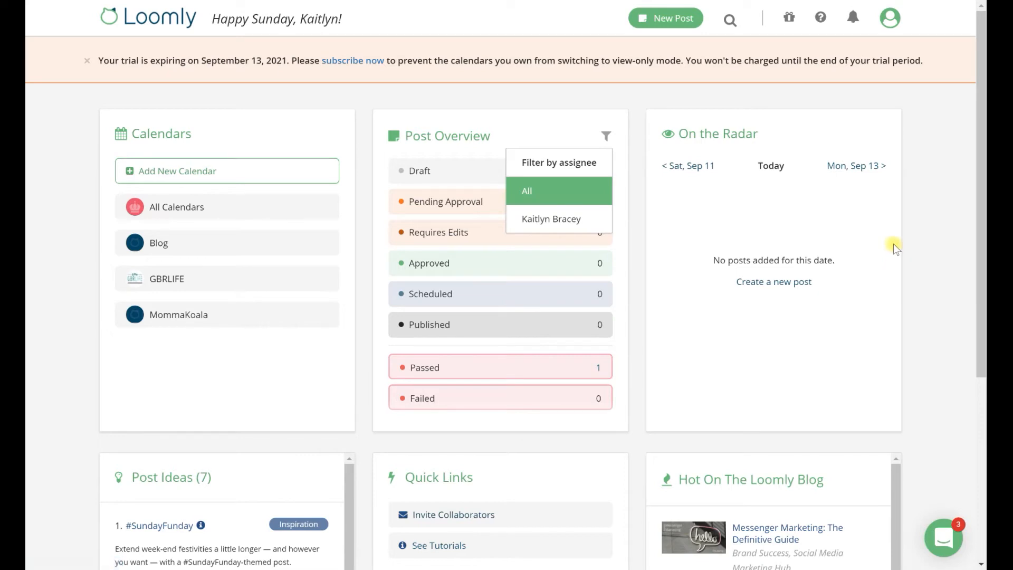
{"action": "left_click", "coordinate": [935, 235]}
Step: Start a MommaKoala post from the #SundayFunday idea and accept its default post details
{"action": "scroll", "coordinate": [932, 230], "scroll_direction": "down", "scroll_amount": 3}
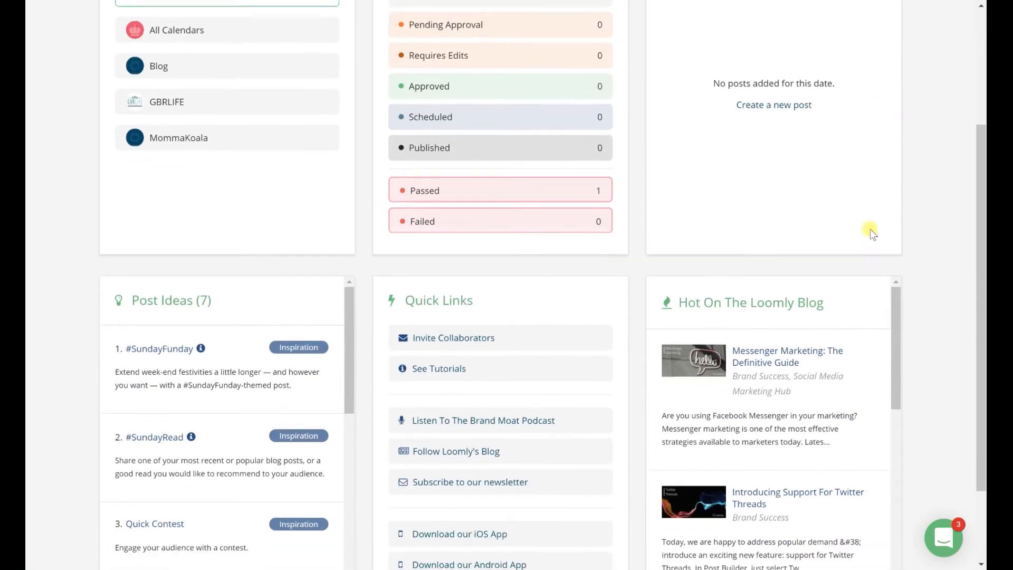
{"action": "scroll", "coordinate": [869, 229], "scroll_direction": "down", "scroll_amount": 1}
{"action": "left_click", "coordinate": [176, 270]}
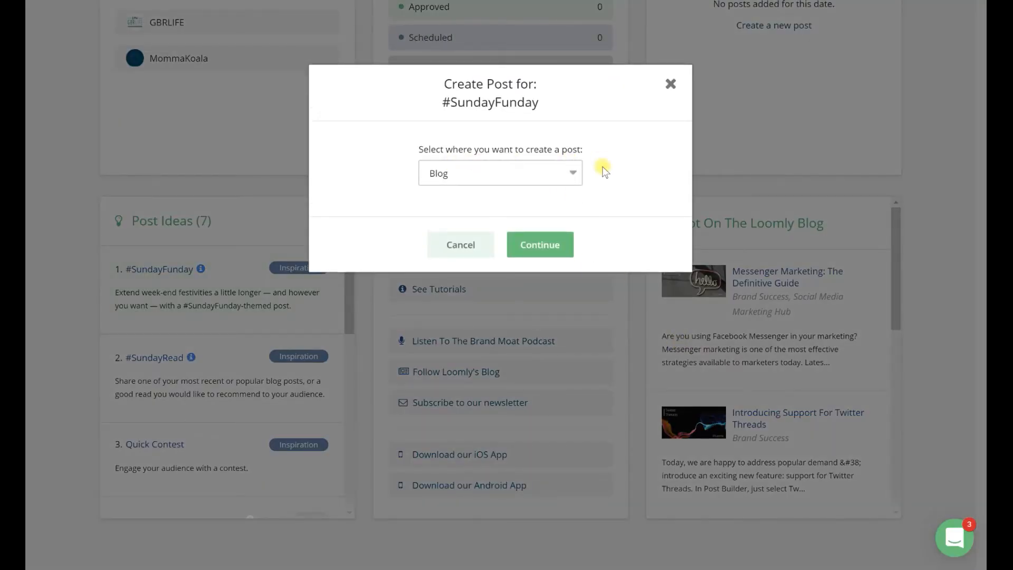
{"action": "left_click", "coordinate": [536, 175]}
{"action": "left_click", "coordinate": [498, 235]}
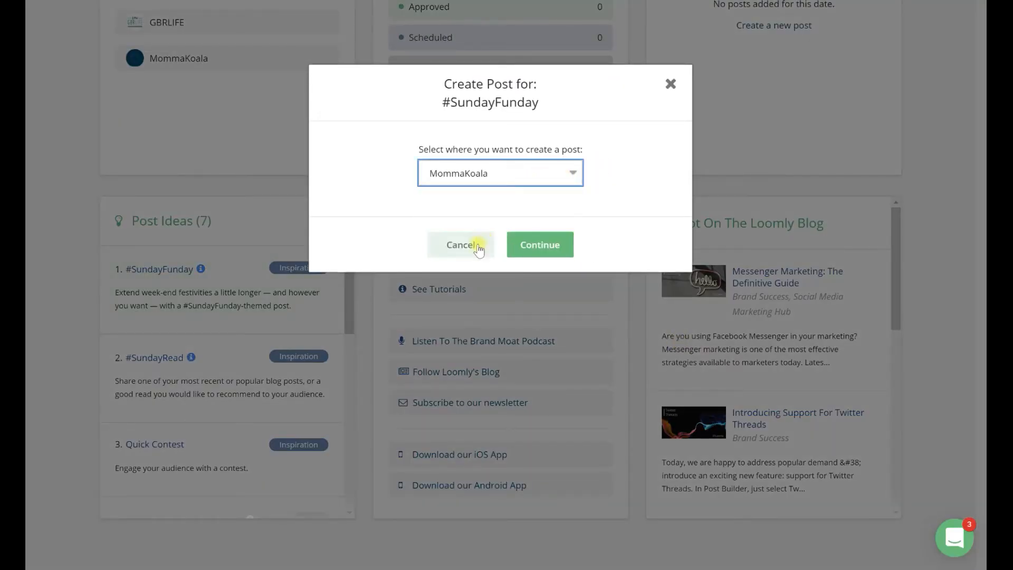
{"action": "left_click", "coordinate": [551, 251]}
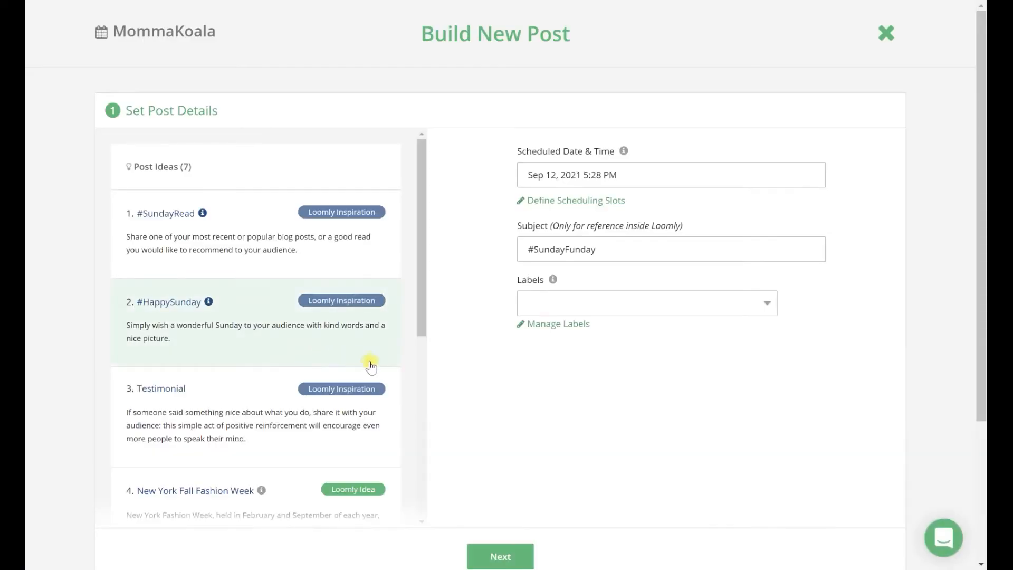
{"action": "left_click", "coordinate": [508, 556]}
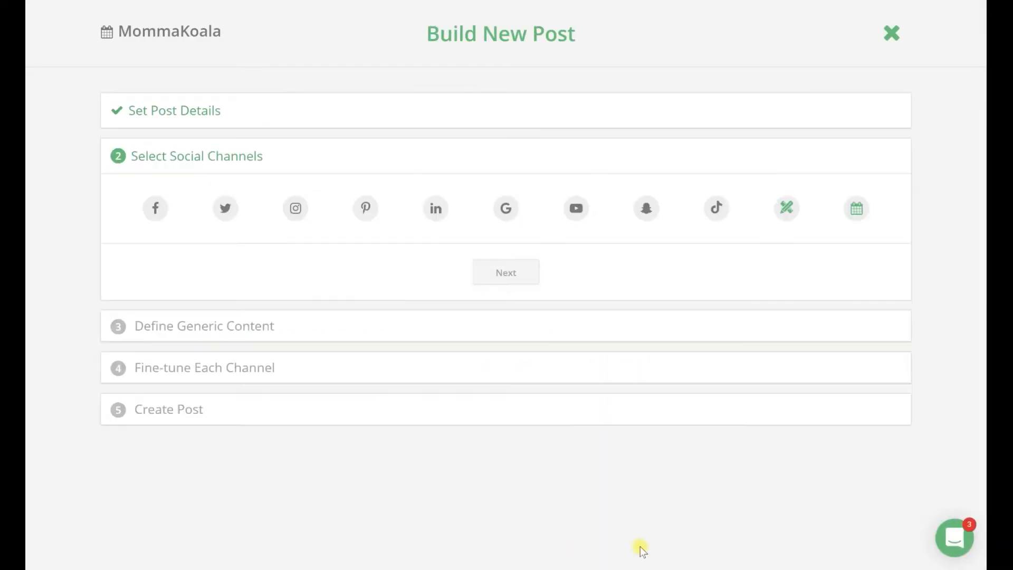
Step: Choose Facebook, Instagram and LinkedIn as the post's social channels and continue to the generic content
{"action": "left_click", "coordinate": [154, 208]}
{"action": "left_click", "coordinate": [365, 270]}
{"action": "left_click", "coordinate": [436, 269]}
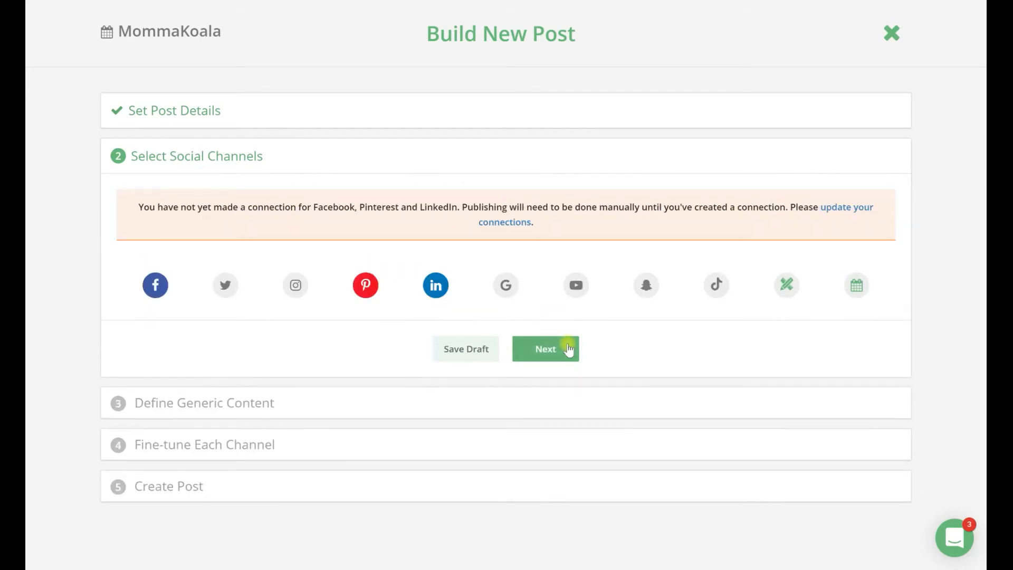
{"action": "left_click", "coordinate": [364, 298]}
{"action": "left_click", "coordinate": [297, 283]}
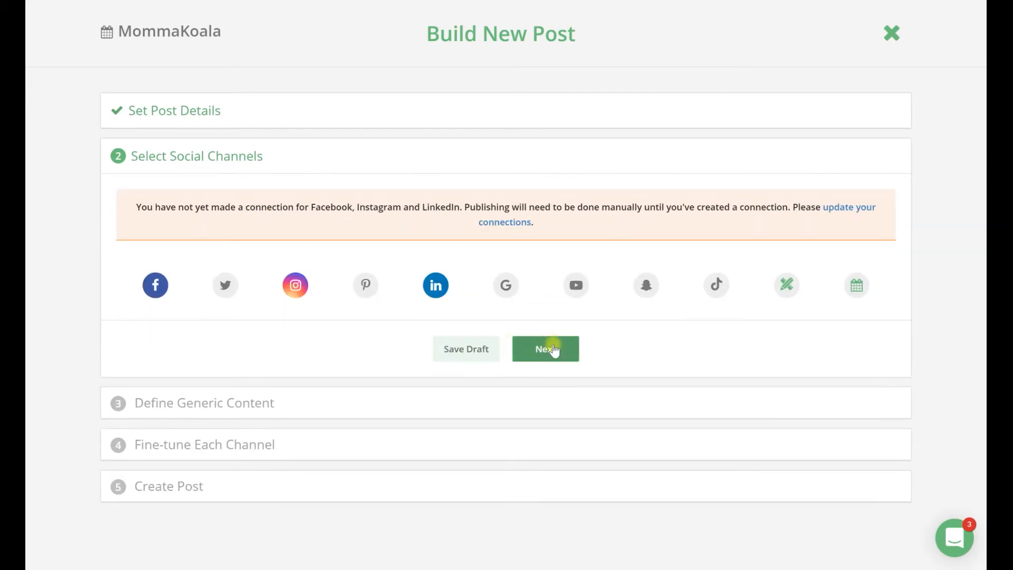
{"action": "left_click", "coordinate": [547, 347]}
Step: Enter "abc123" as the base content for the social accounts and continue to channel fine-tuning
{"action": "left_click", "coordinate": [488, 315]}
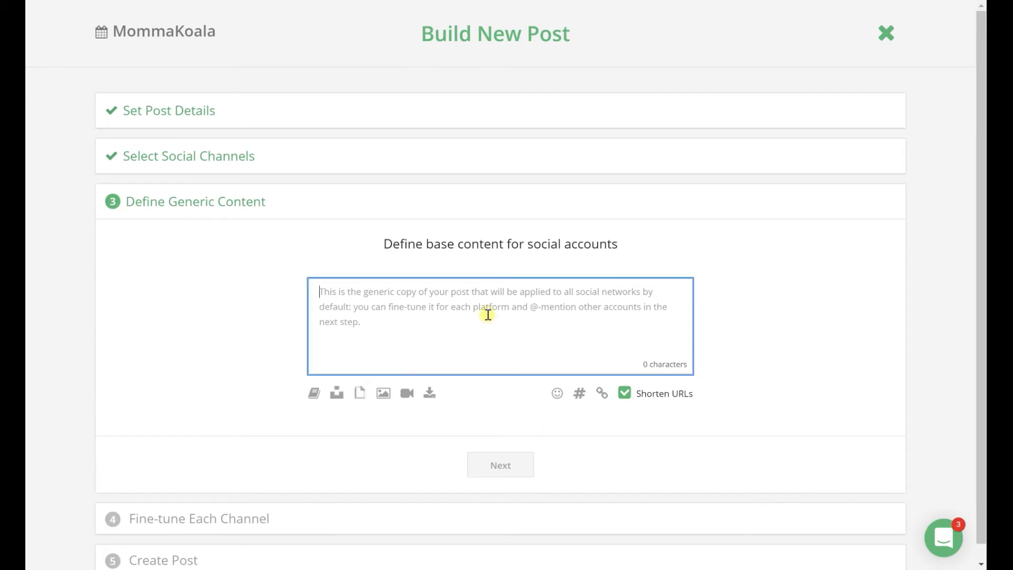
{"action": "type", "text": "abc123"}
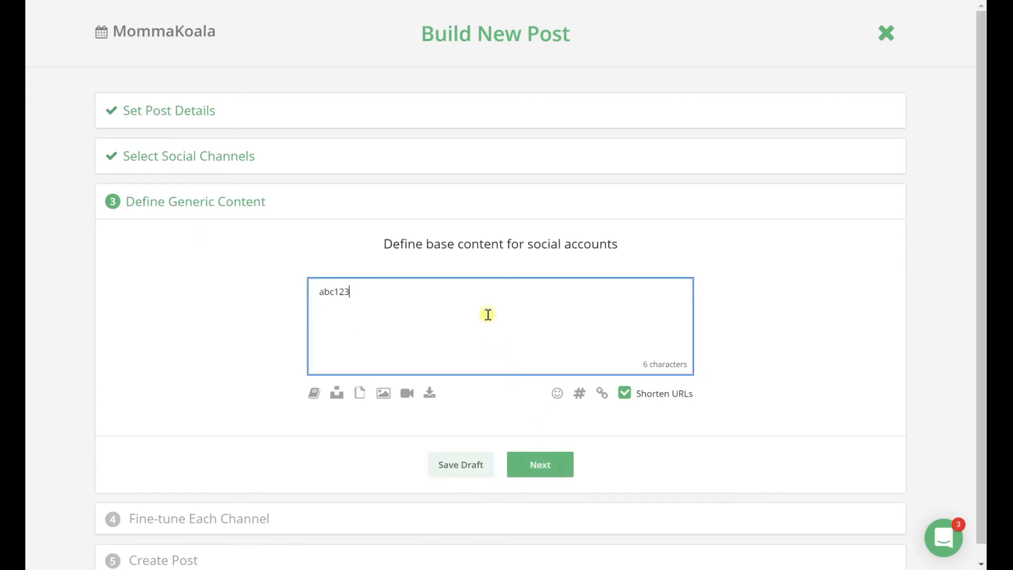
{"action": "left_click", "coordinate": [559, 467]}
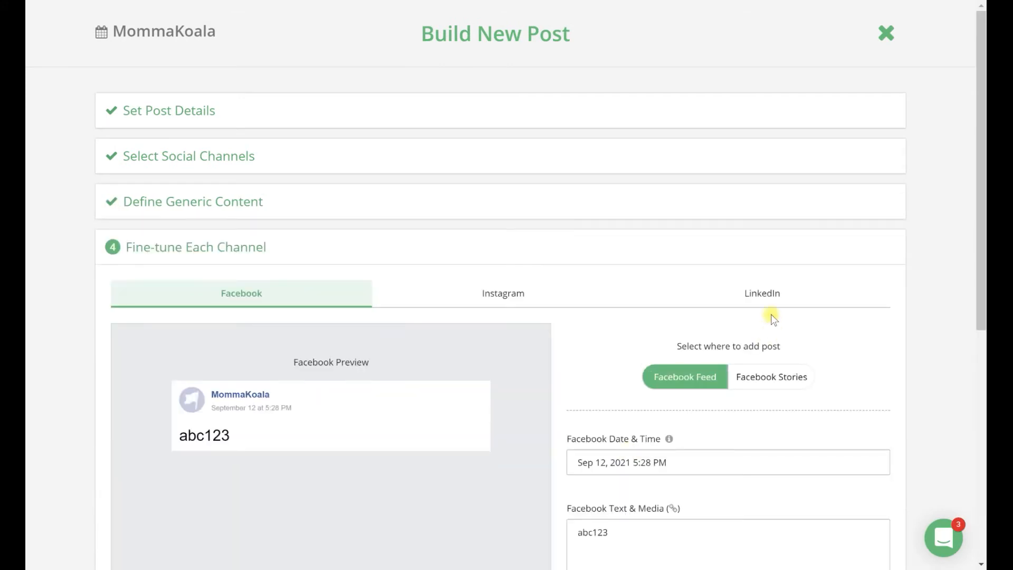
Step: Review the Facebook preview, placement, schedule and text settings along with the post optimization tips
{"action": "scroll", "coordinate": [838, 328], "scroll_direction": "down", "scroll_amount": 4}
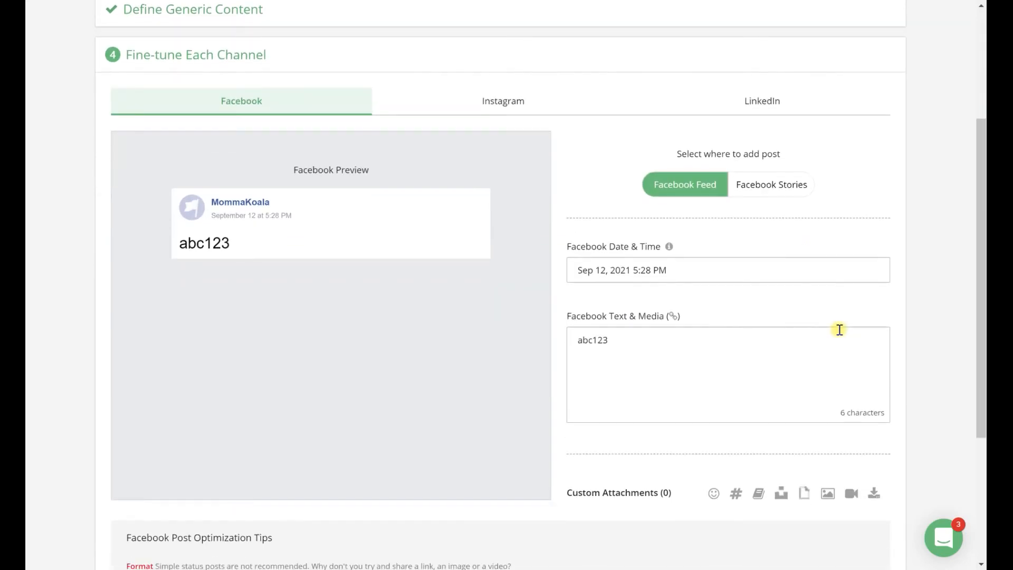
{"action": "scroll", "coordinate": [839, 329], "scroll_direction": "down", "scroll_amount": 4}
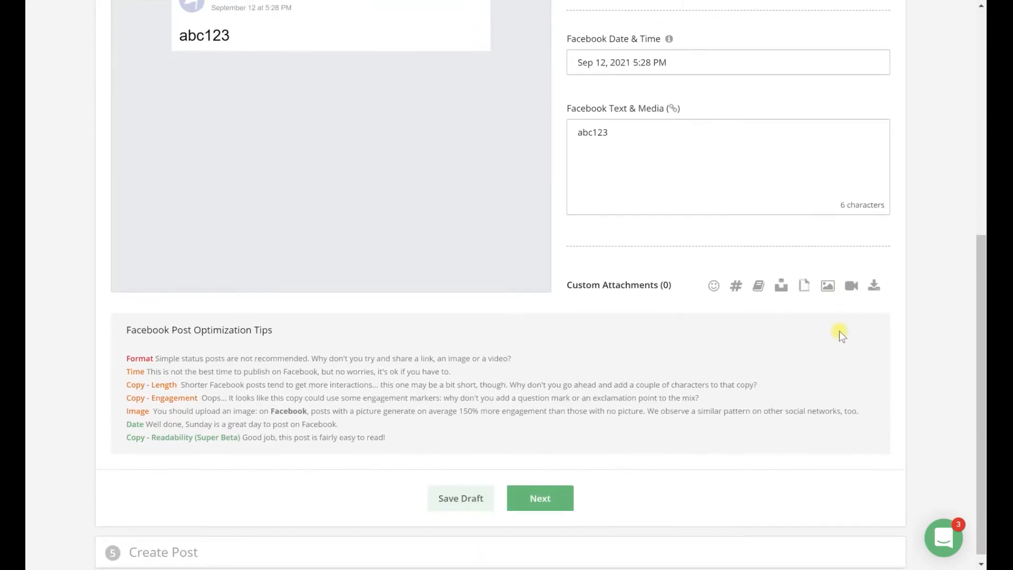
{"action": "scroll", "coordinate": [838, 348], "scroll_direction": "up", "scroll_amount": 8}
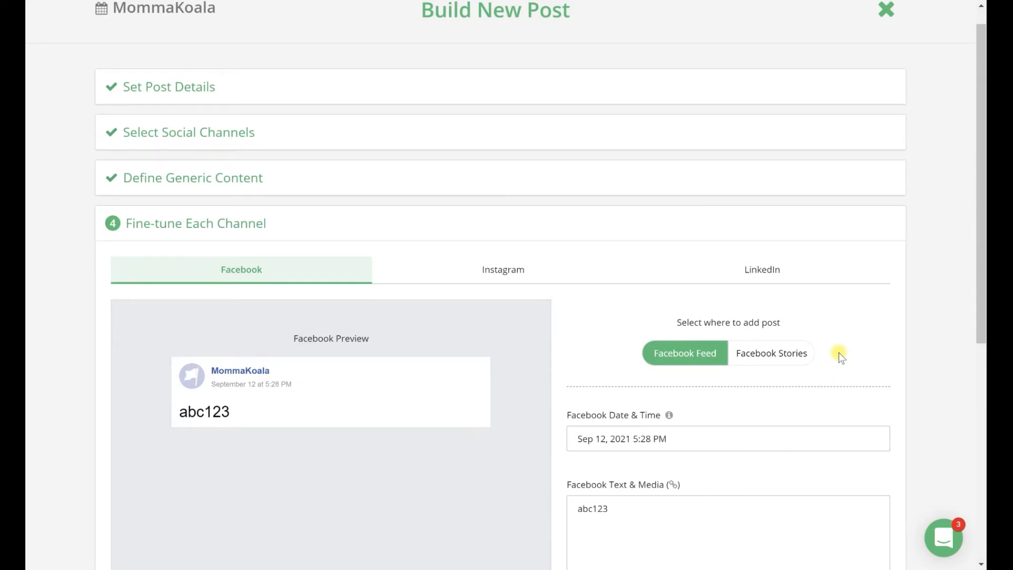
{"action": "scroll", "coordinate": [732, 381], "scroll_direction": "down", "scroll_amount": 6}
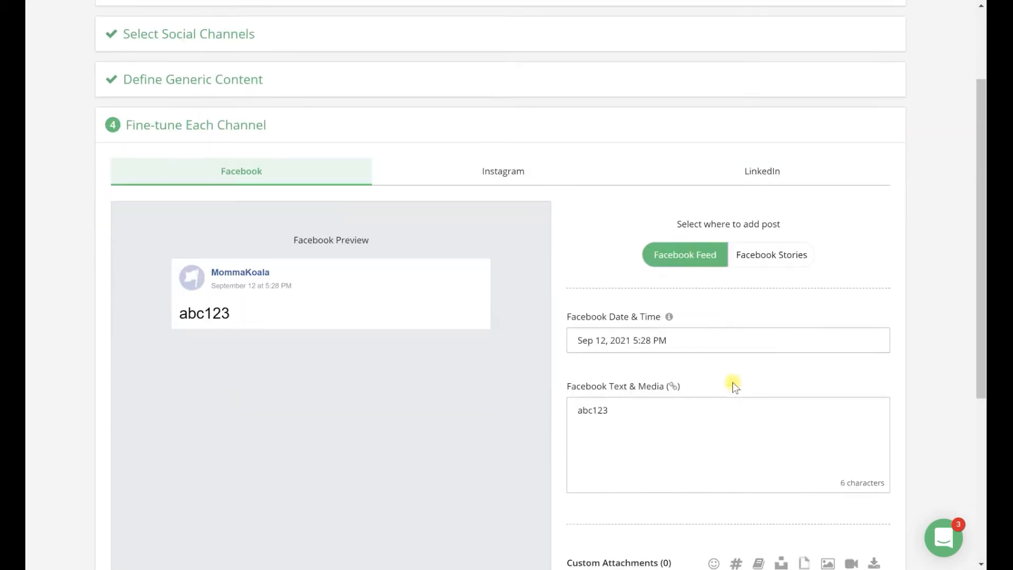
{"action": "scroll", "coordinate": [732, 384], "scroll_direction": "down", "scroll_amount": 1}
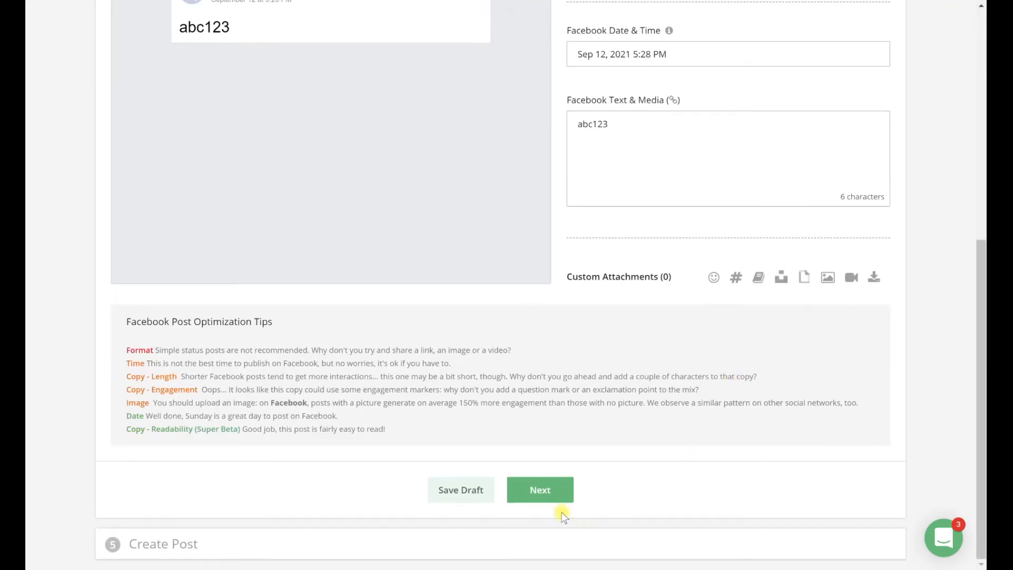
Step: Advance to the Create Post stage and leave the post builder, discarding the unsaved post
{"action": "left_click", "coordinate": [557, 498]}
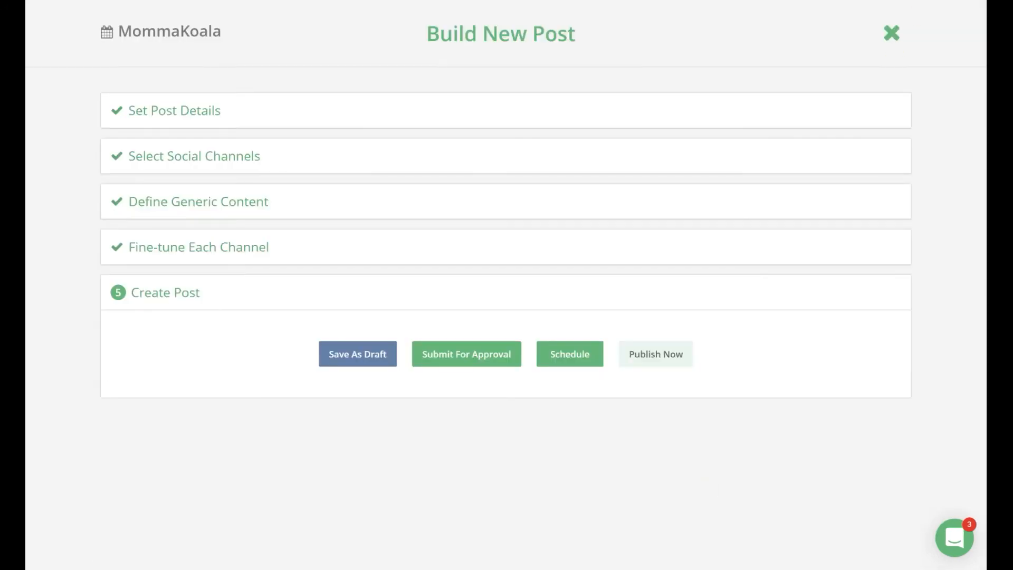
{"action": "left_click", "coordinate": [889, 72]}
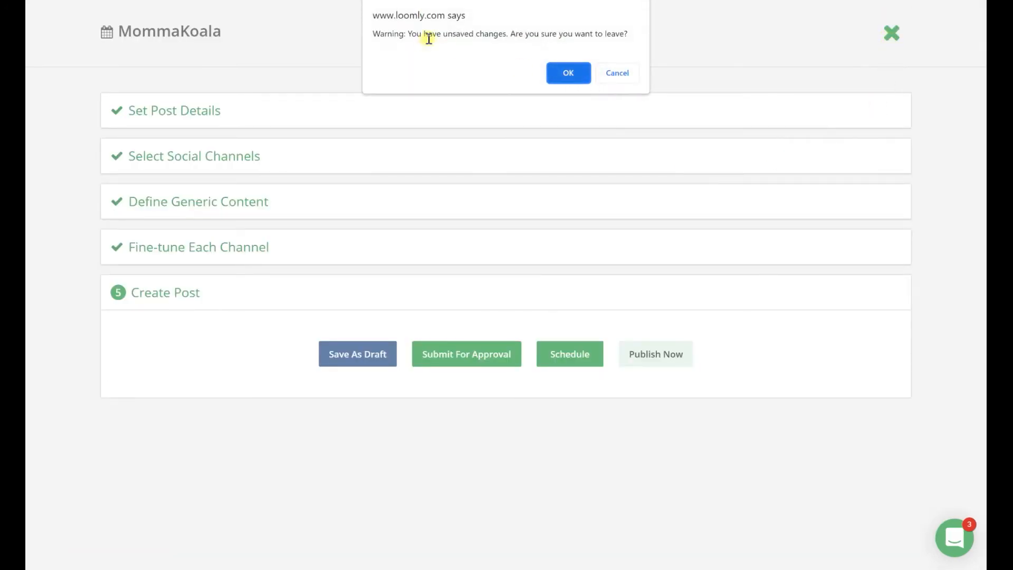
{"action": "left_click", "coordinate": [574, 79]}
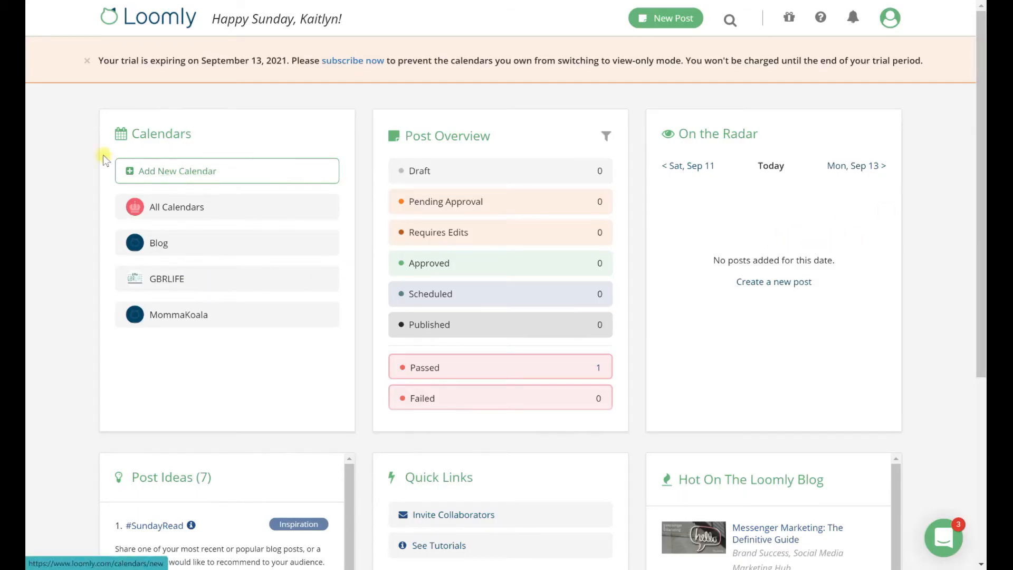
Step: Dismiss the trial expiry notice and review the dashboard's post ideas, quick links and blog sections
{"action": "left_click", "coordinate": [85, 62]}
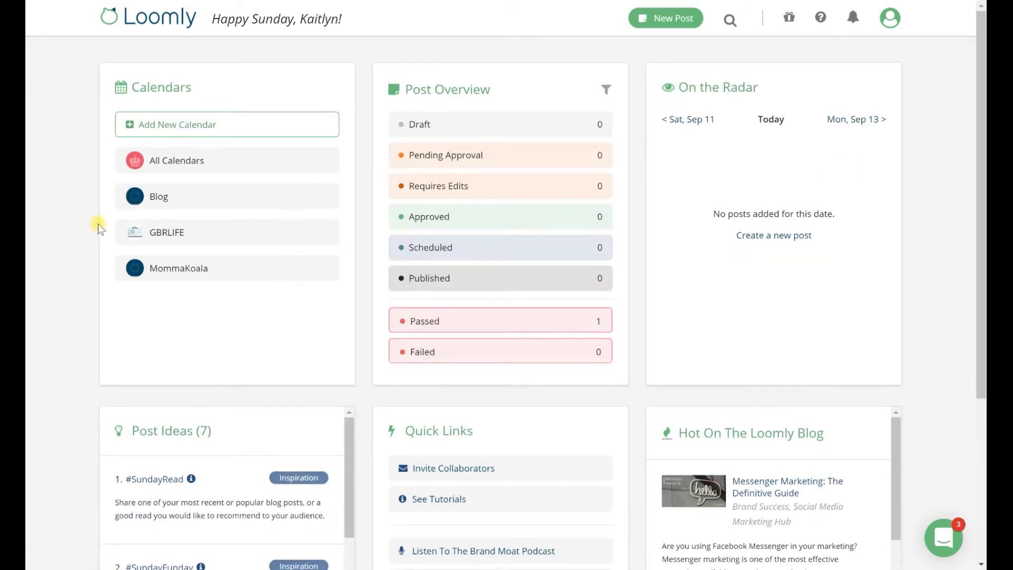
{"action": "scroll", "coordinate": [97, 223], "scroll_direction": "down", "scroll_amount": 3}
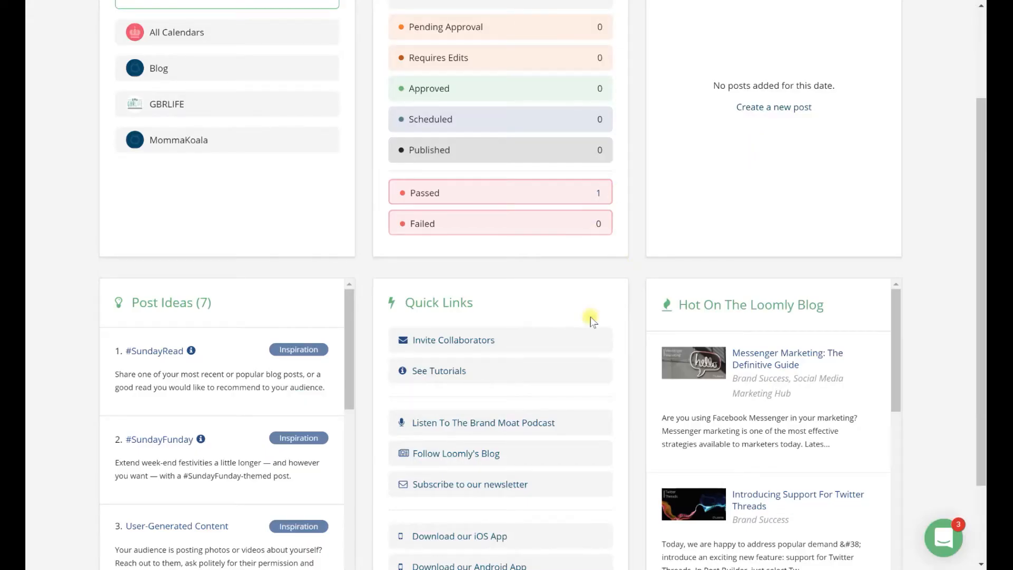
{"action": "scroll", "coordinate": [651, 359], "scroll_direction": "down", "scroll_amount": 1}
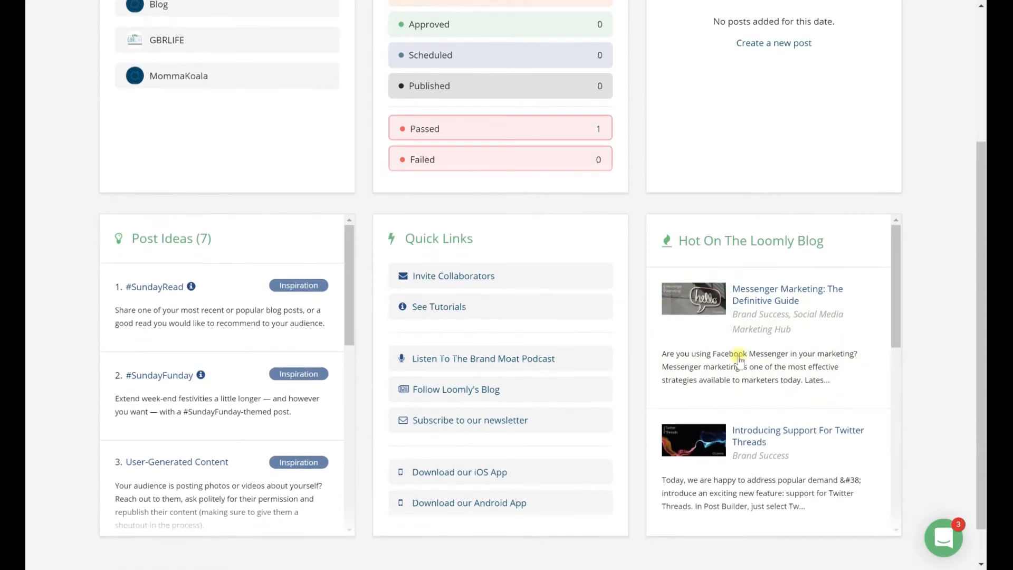
Step: Skim the blog article "Messenger Marketing: The Definitive Guide", dismissing the newsletter sign-up, and return to the dashboard
{"action": "left_click", "coordinate": [765, 375]}
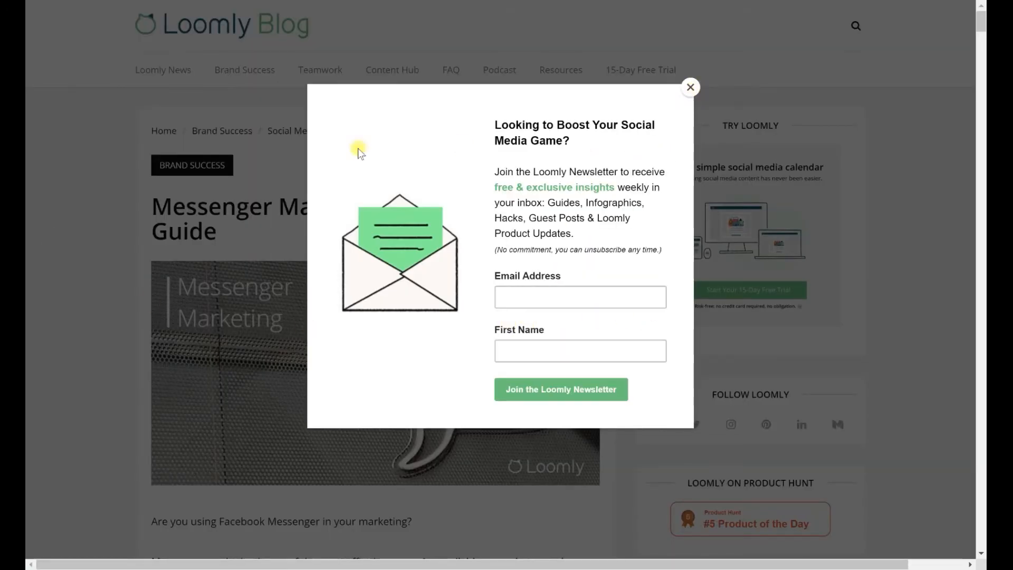
{"action": "left_click", "coordinate": [690, 88]}
{"action": "scroll", "coordinate": [636, 298], "scroll_direction": "down", "scroll_amount": 2}
{"action": "scroll", "coordinate": [637, 298], "scroll_direction": "down", "scroll_amount": 15}
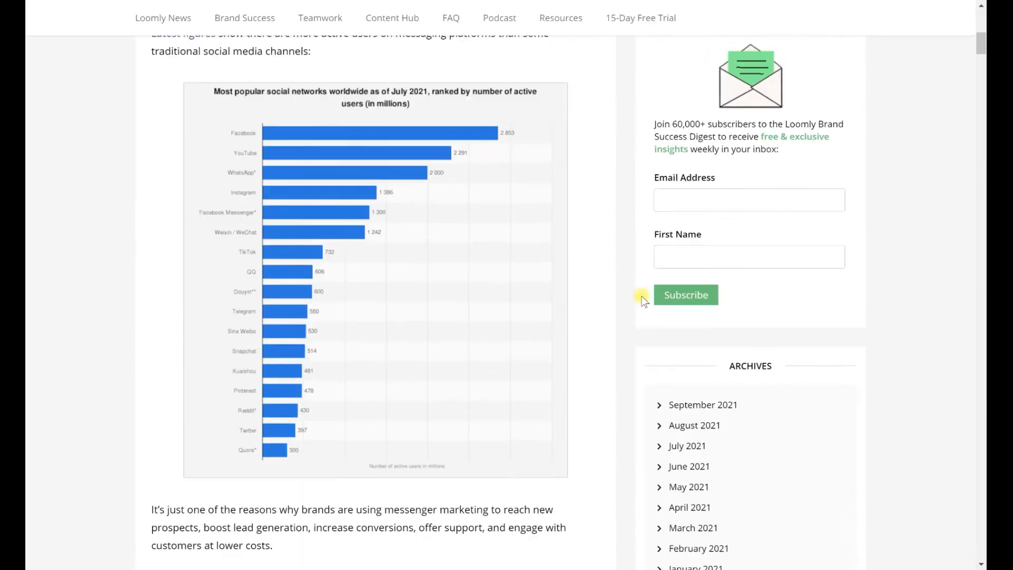
{"action": "scroll", "coordinate": [638, 299], "scroll_direction": "down", "scroll_amount": 5}
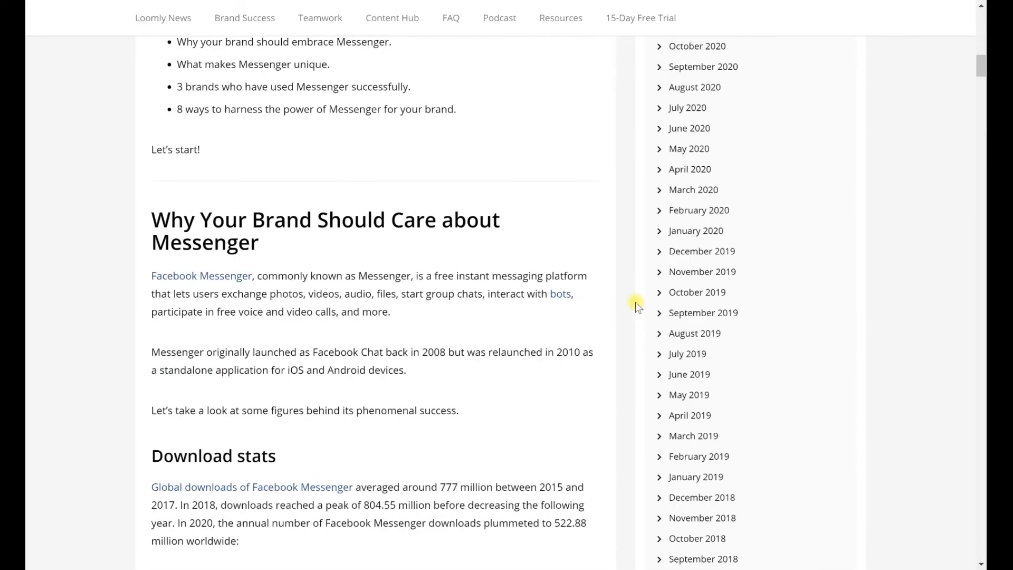
{"action": "scroll", "coordinate": [635, 302], "scroll_direction": "up", "scroll_amount": 15}
{"action": "scroll", "coordinate": [635, 300], "scroll_direction": "up", "scroll_amount": 5}
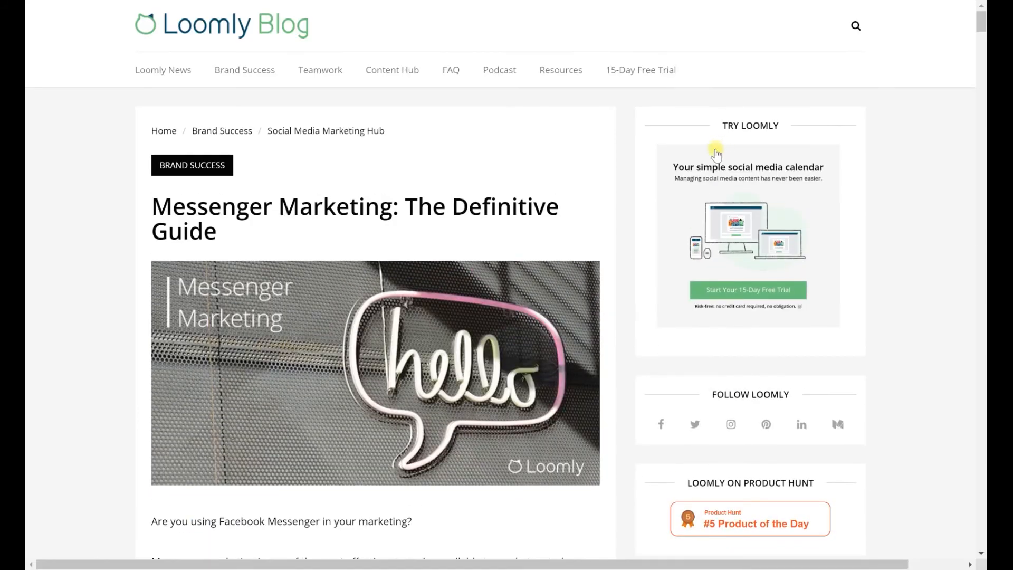
{"action": "left_click", "coordinate": [820, 0]}
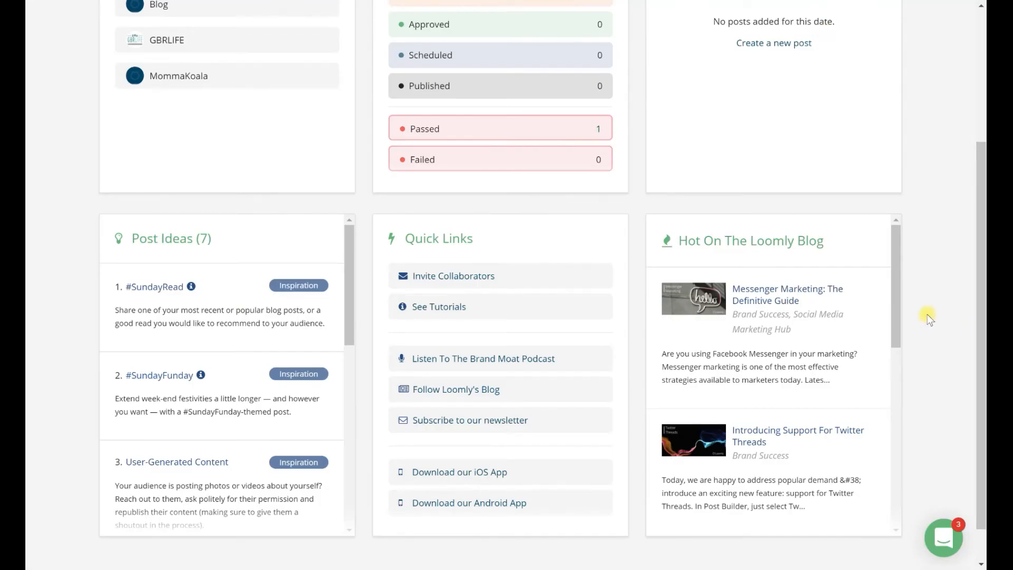
Step: Open the GBRLIFE calendar and activate its interactions management
{"action": "scroll", "coordinate": [917, 310], "scroll_direction": "up", "scroll_amount": 4}
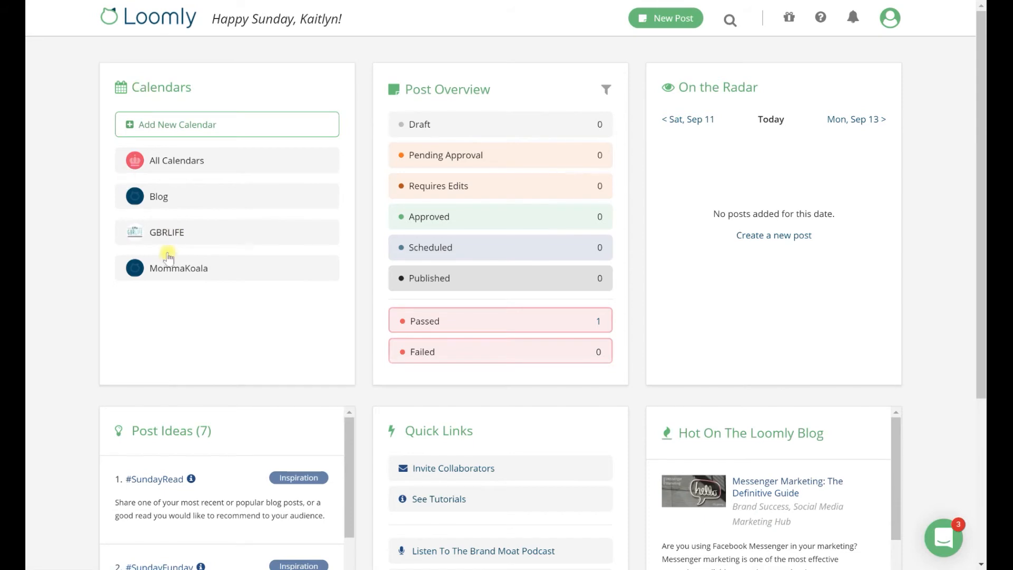
{"action": "left_click", "coordinate": [298, 241]}
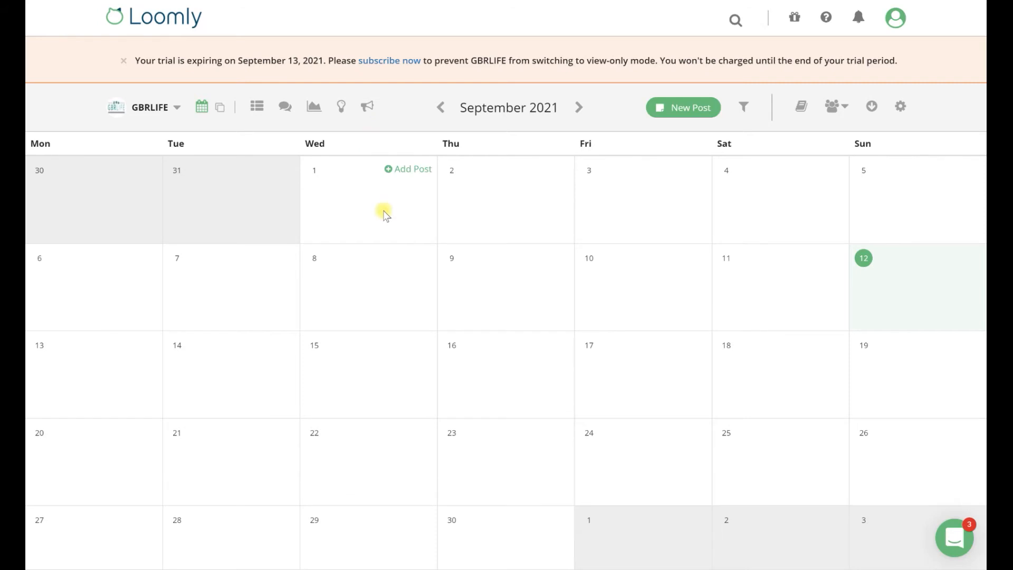
{"action": "left_click", "coordinate": [287, 111]}
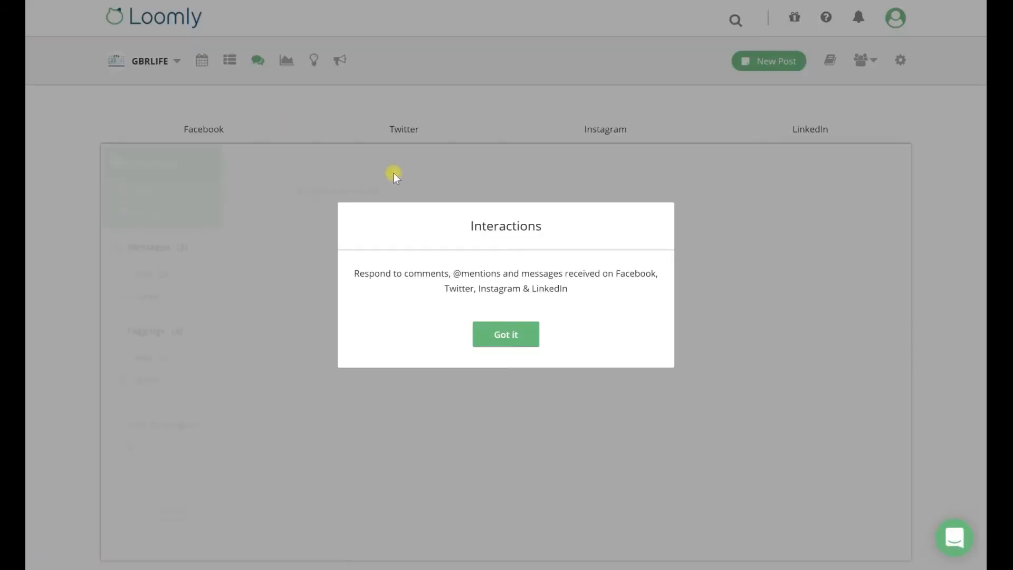
{"action": "left_click", "coordinate": [527, 339]}
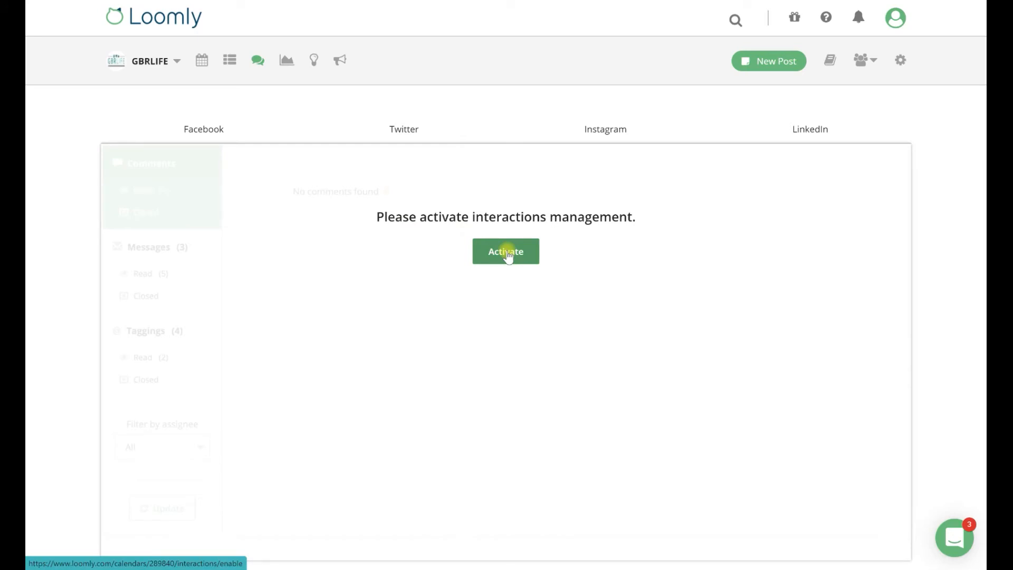
{"action": "left_click", "coordinate": [506, 254]}
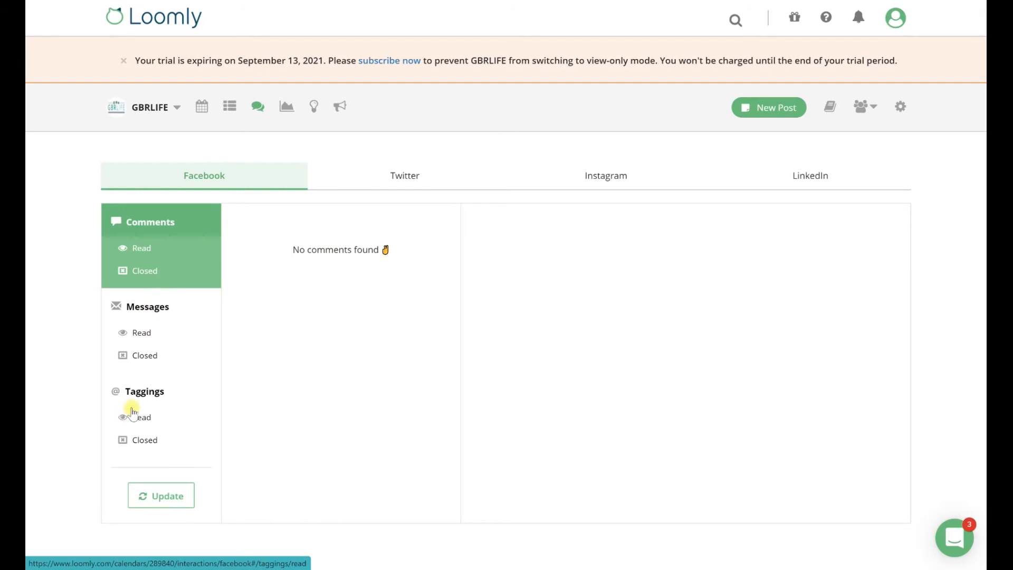
Step: View GBRLIFE's interactions for Twitter, Instagram and LinkedIn
{"action": "left_click", "coordinate": [411, 176]}
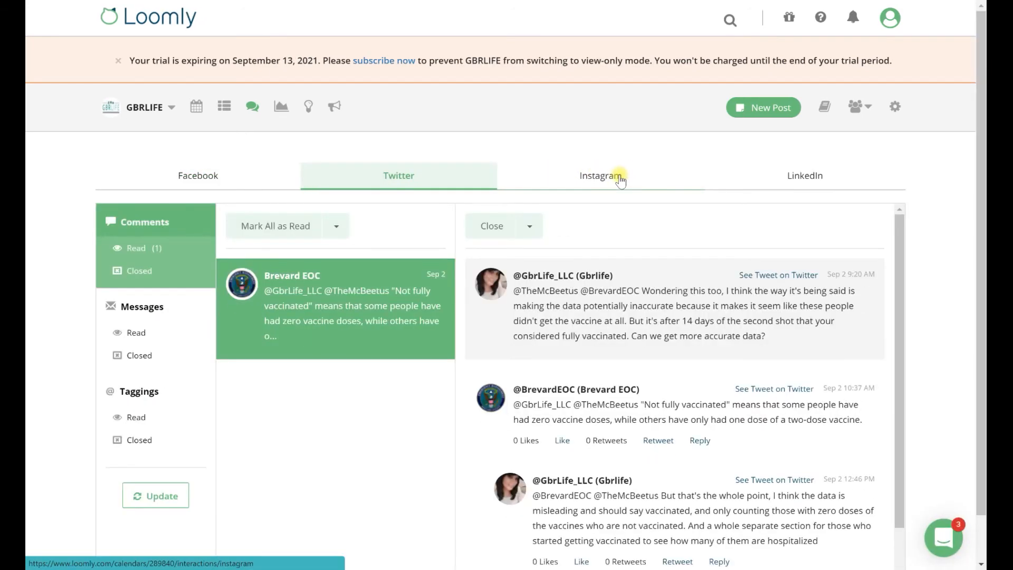
{"action": "left_click", "coordinate": [618, 178]}
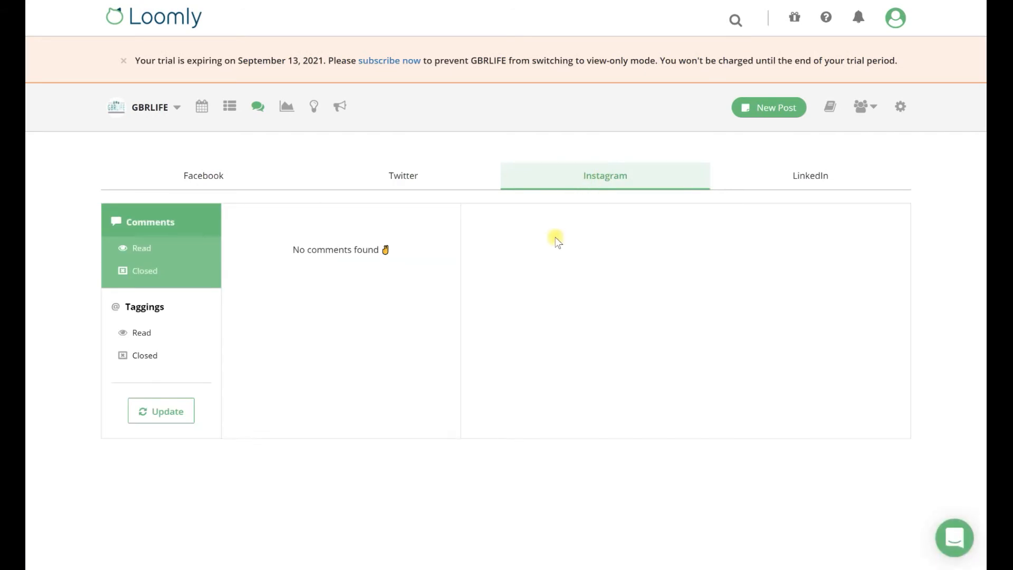
{"action": "left_click", "coordinate": [822, 178]}
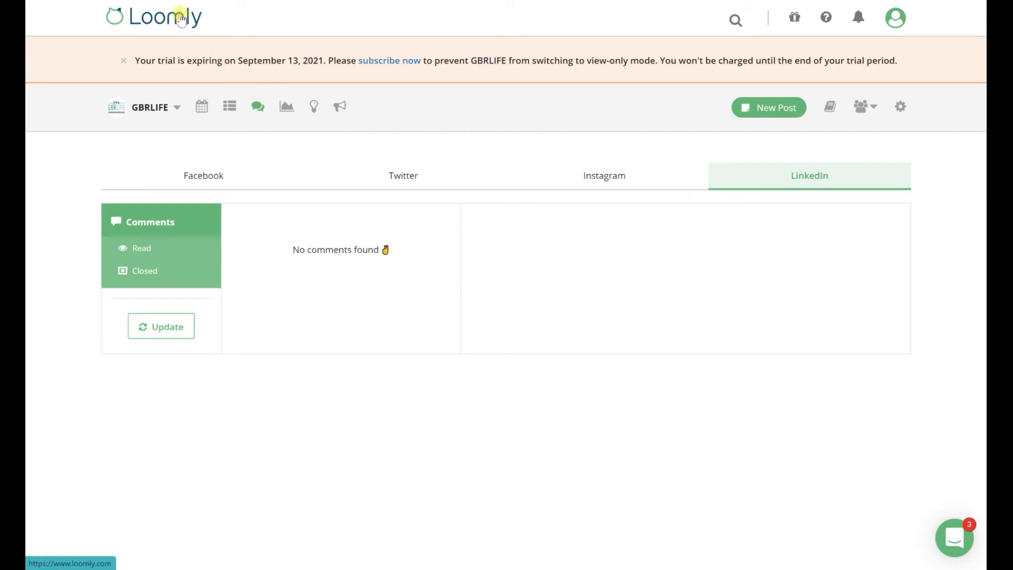
Step: Open GBRLIFE's analytics, dismiss the Advanced Analytics introduction, and view the LinkedIn analytics
{"action": "left_click", "coordinate": [287, 110]}
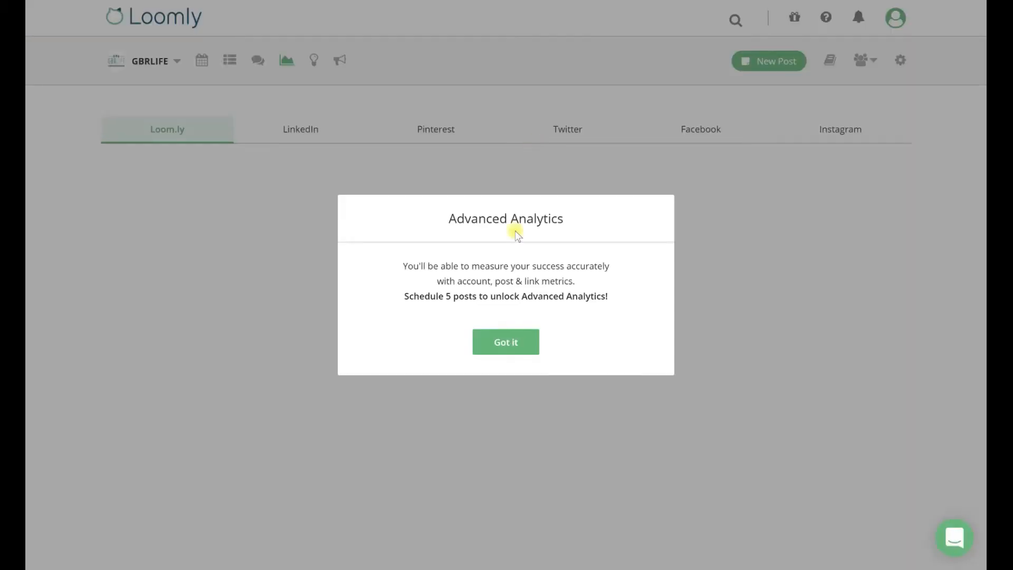
{"action": "left_click", "coordinate": [519, 349]}
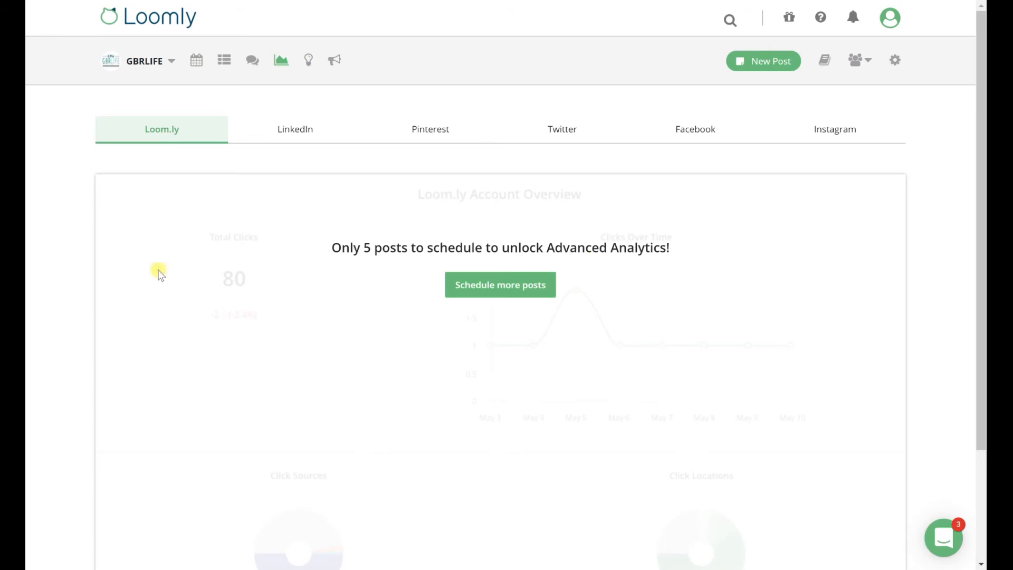
{"action": "left_click", "coordinate": [287, 132]}
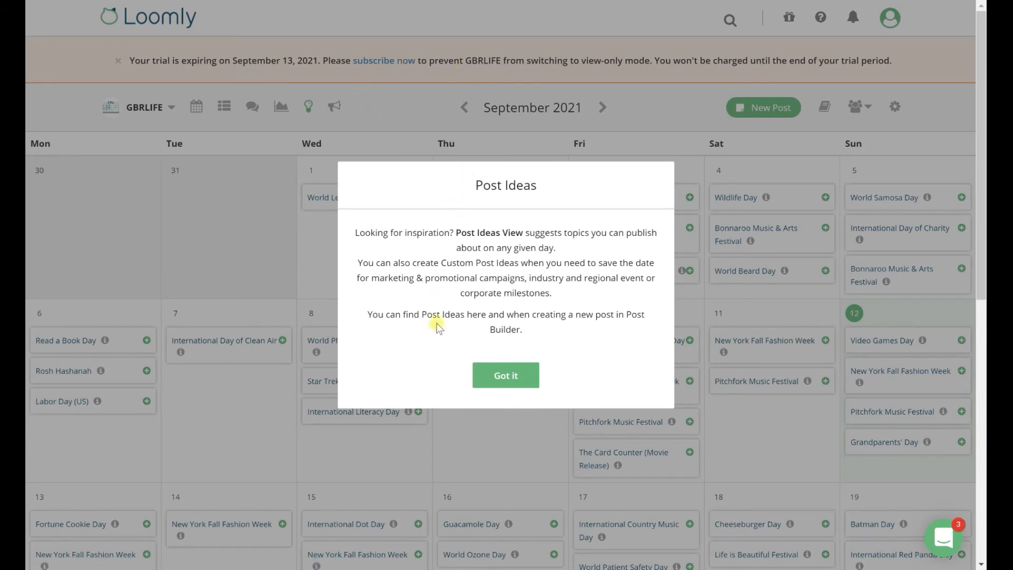
Step: Dismiss the Post Ideas introduction and browse the suggested post ideas for September and October 2021
{"action": "left_click", "coordinate": [514, 375]}
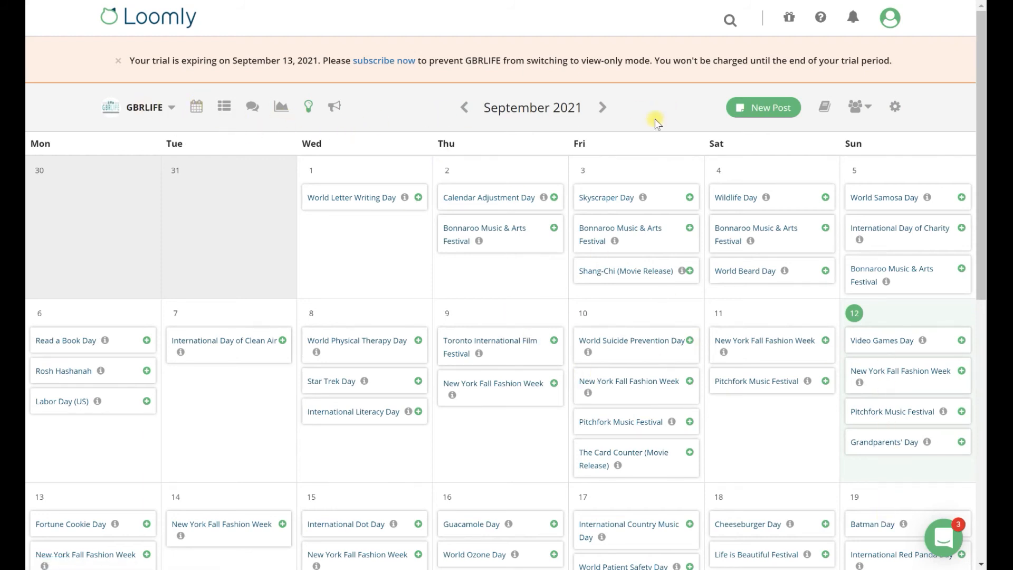
{"action": "scroll", "coordinate": [550, 297], "scroll_direction": "down", "scroll_amount": 10}
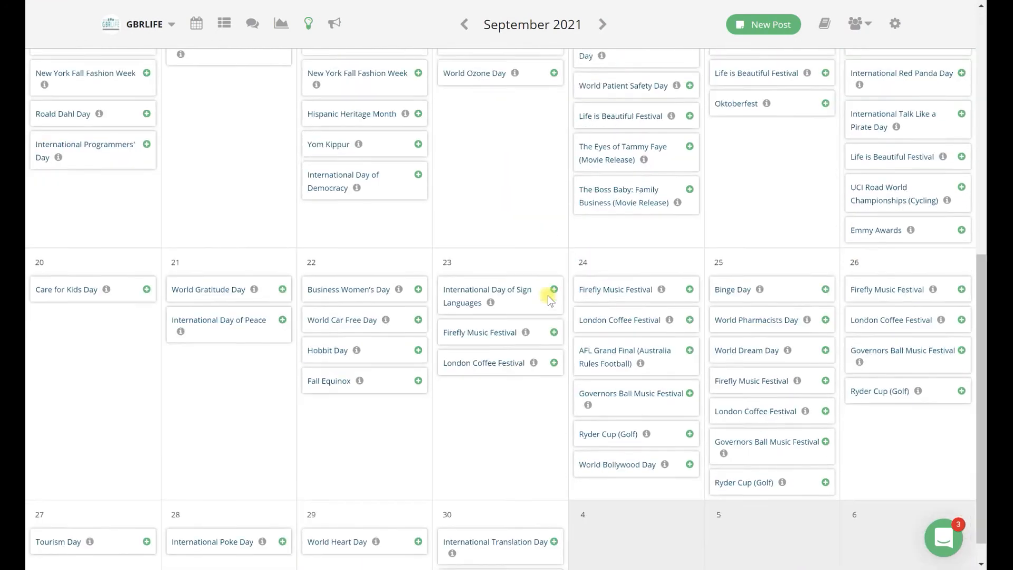
{"action": "scroll", "coordinate": [549, 296], "scroll_direction": "up", "scroll_amount": 10}
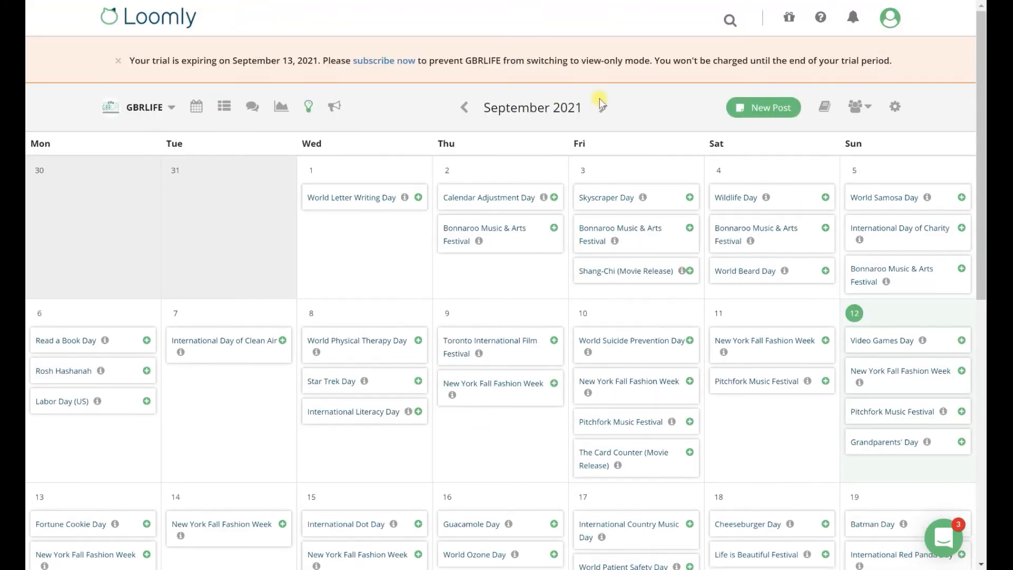
{"action": "left_click", "coordinate": [601, 105]}
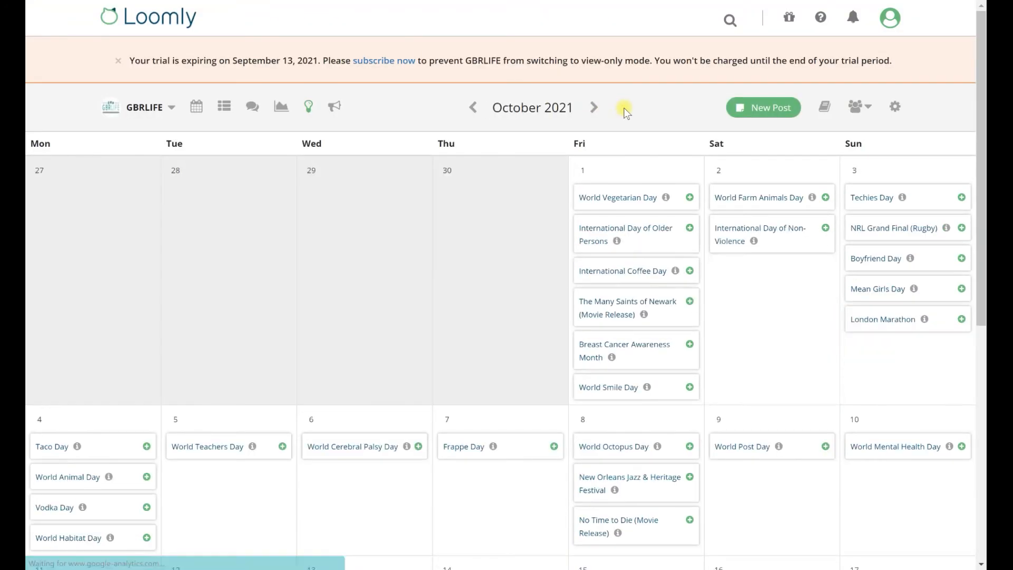
{"action": "scroll", "coordinate": [643, 237], "scroll_direction": "down", "scroll_amount": 5}
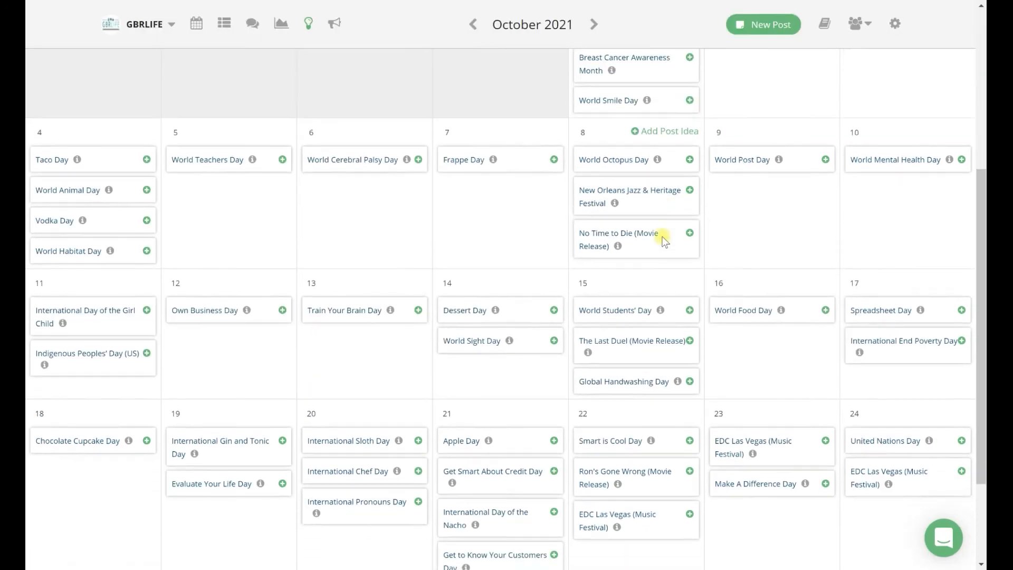
{"action": "scroll", "coordinate": [663, 240], "scroll_direction": "down", "scroll_amount": 3}
{"action": "scroll", "coordinate": [663, 240], "scroll_direction": "up", "scroll_amount": 8}
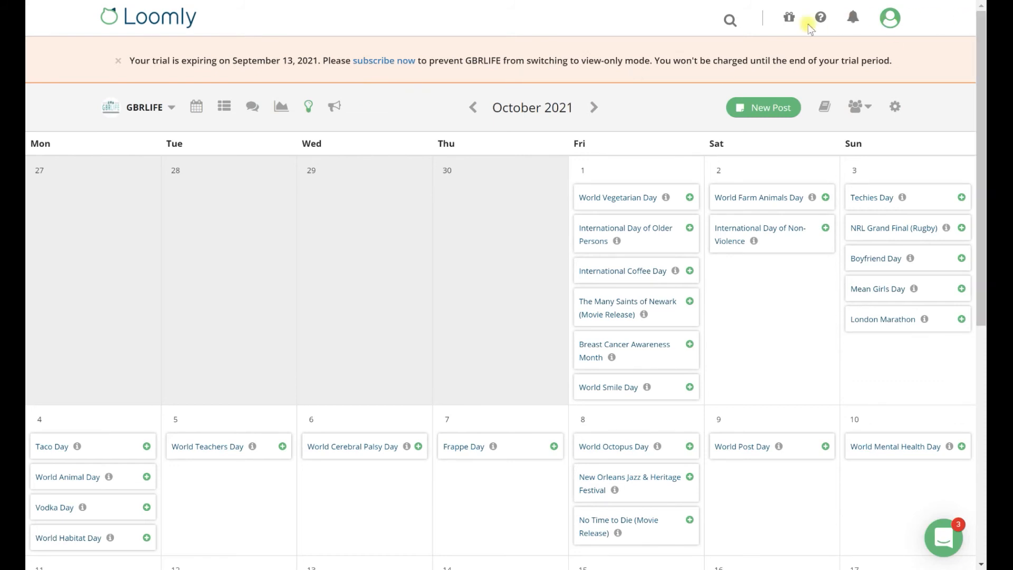
Step: View the Loomly News blog page and return to the October 2021 post ideas
{"action": "left_click", "coordinate": [789, 29]}
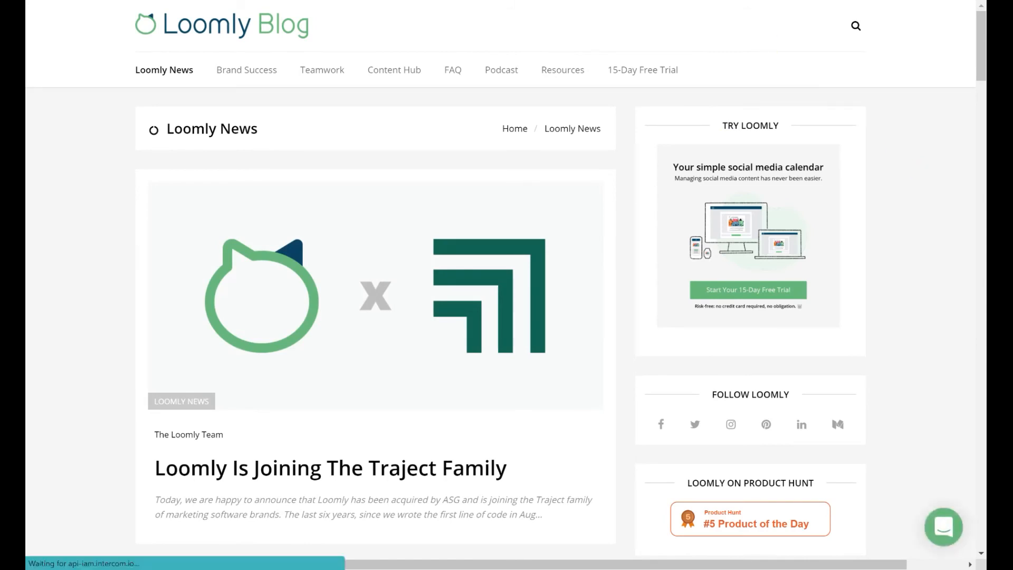
{"action": "left_click", "coordinate": [709, 1]}
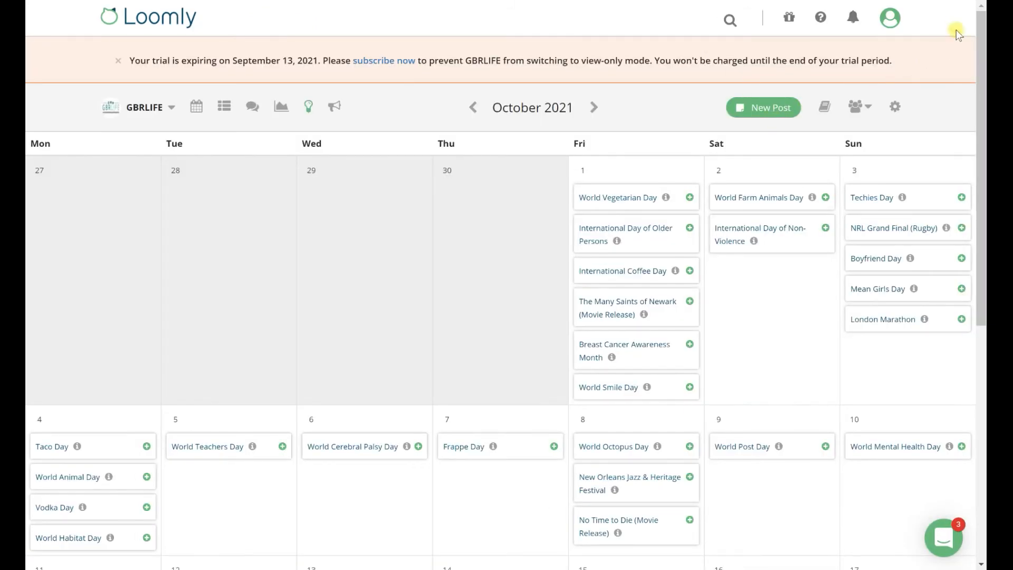
Step: Go to the account's billing settings and compare the yearly plans' prices, limits and included features
{"action": "left_click", "coordinate": [951, 1]}
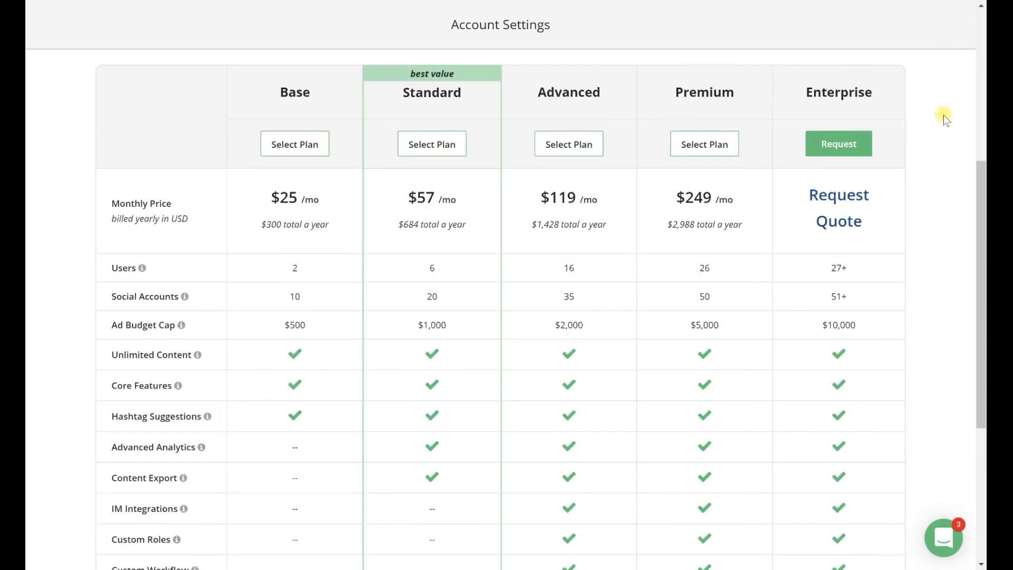
{"action": "left_click", "coordinate": [295, 143]}
{"action": "scroll", "coordinate": [939, 129], "scroll_direction": "down", "scroll_amount": 3}
{"action": "scroll", "coordinate": [938, 130], "scroll_direction": "up", "scroll_amount": 1}
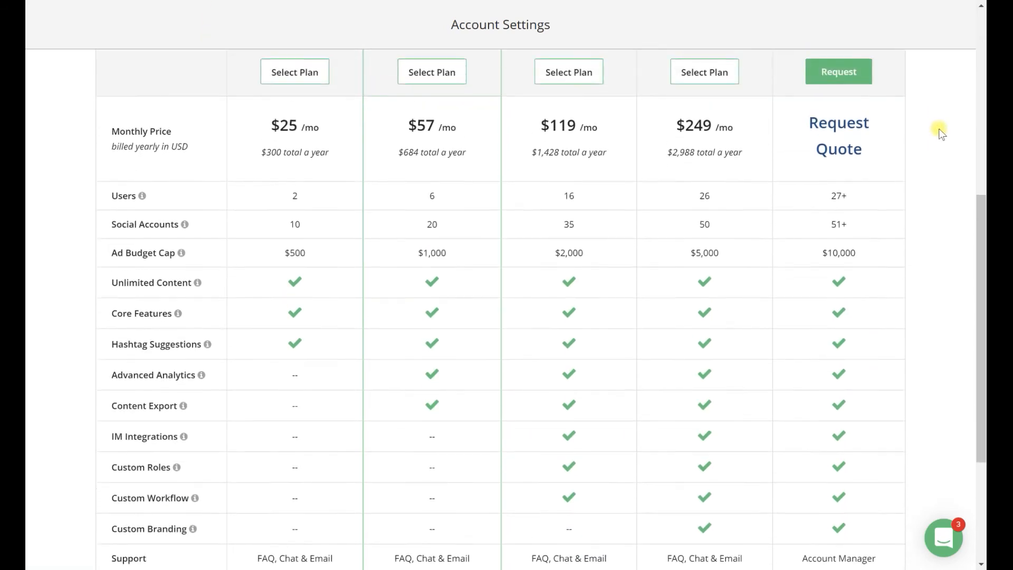
{"action": "scroll", "coordinate": [938, 130], "scroll_direction": "up", "scroll_amount": 1}
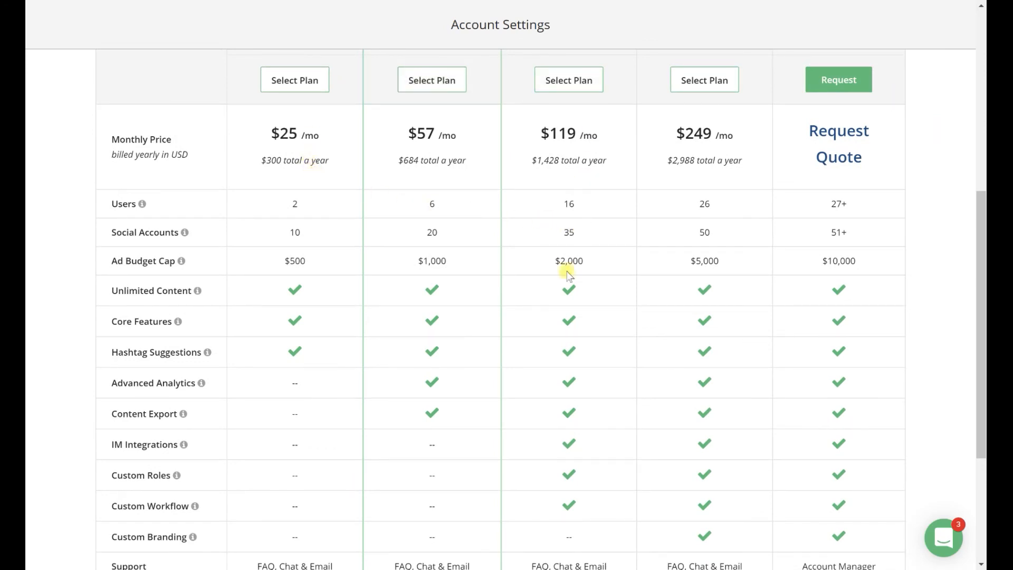
{"action": "scroll", "coordinate": [943, 193], "scroll_direction": "down", "scroll_amount": 1}
{"action": "scroll", "coordinate": [940, 195], "scroll_direction": "down", "scroll_amount": 3}
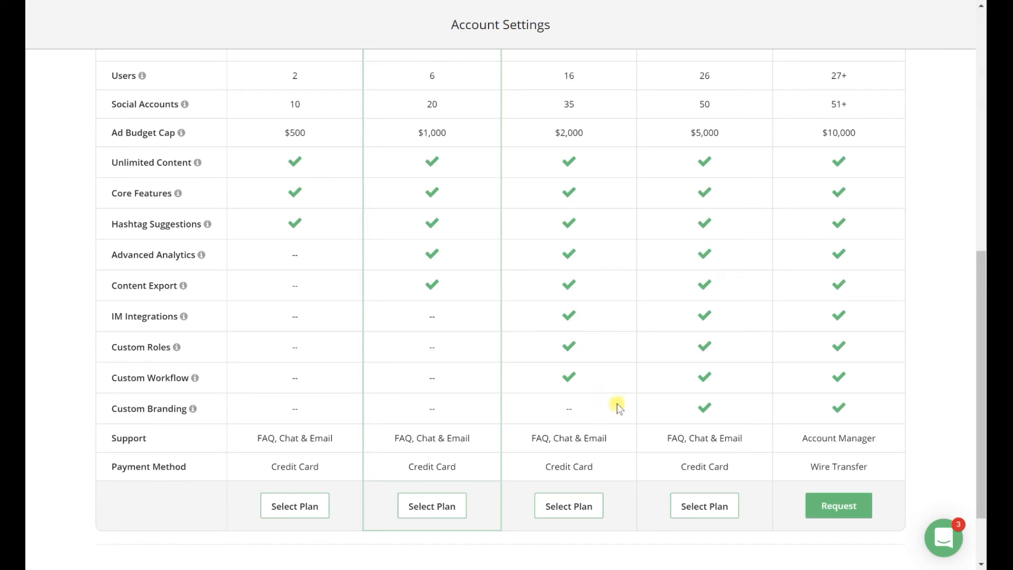
Step: Read the explanation of the IM Integrations feature in the plan comparison table
{"action": "scroll", "coordinate": [703, 385], "scroll_direction": "up", "scroll_amount": 2}
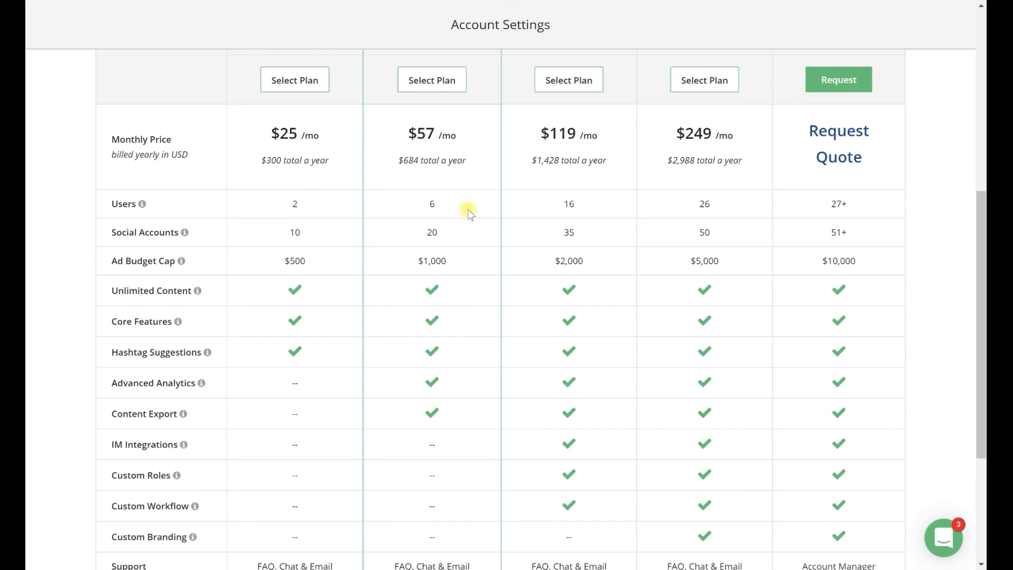
{"action": "scroll", "coordinate": [465, 290], "scroll_direction": "down", "scroll_amount": 3}
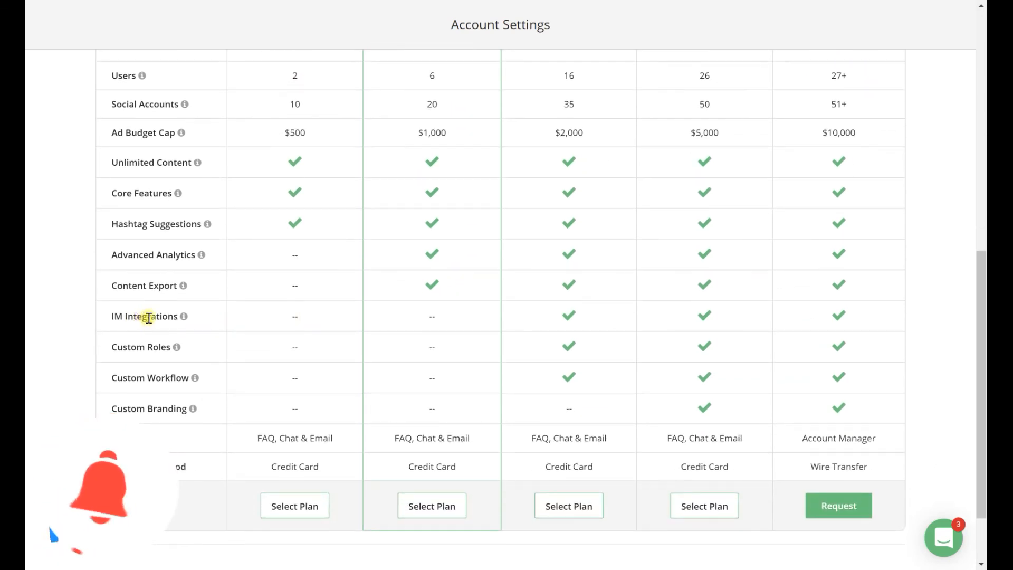
{"action": "mouse_move", "coordinate": [184, 318]}
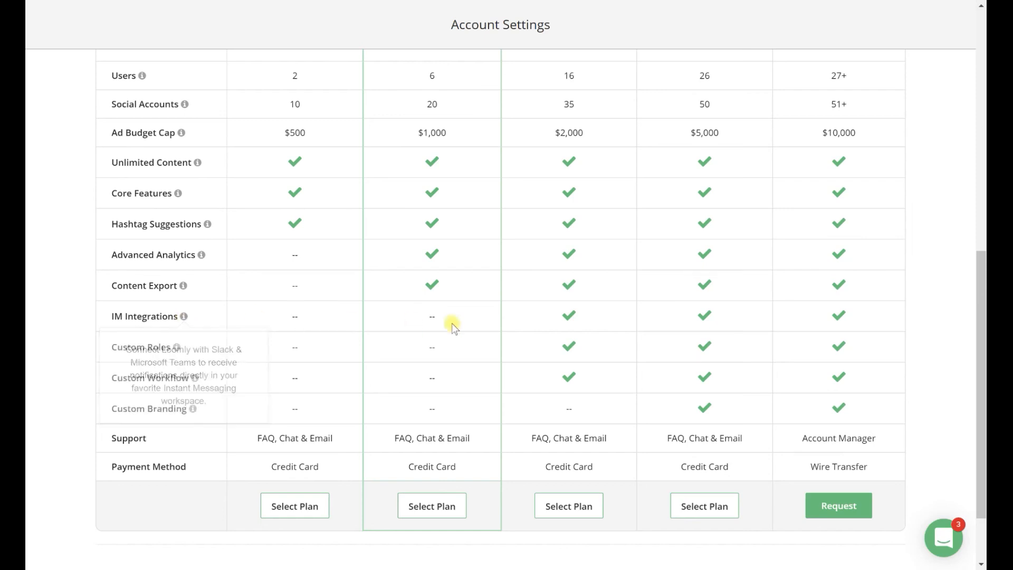
{"action": "scroll", "coordinate": [484, 317], "scroll_direction": "up", "scroll_amount": 3}
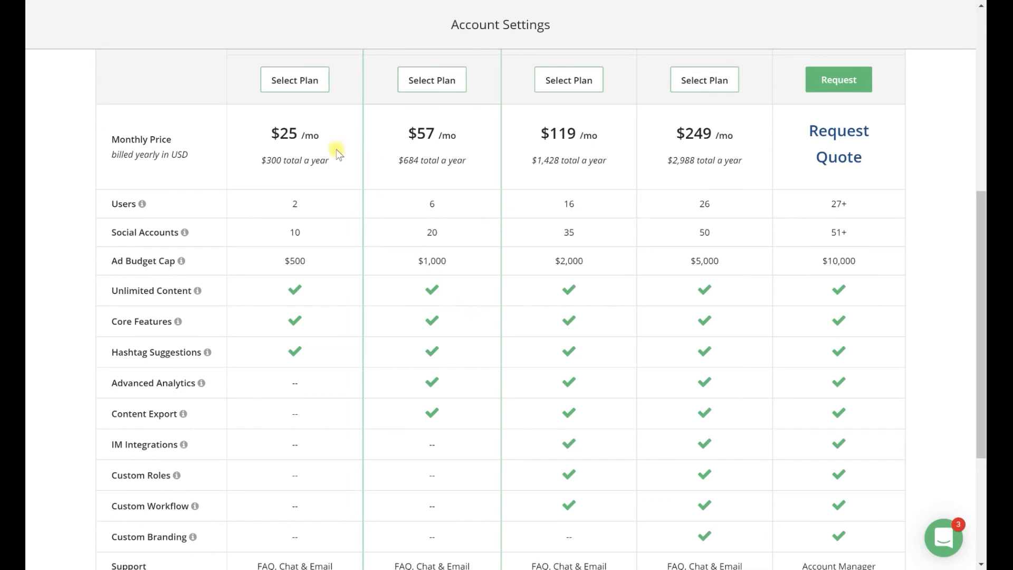
Step: Compare the Base, Standard, Advanced, Premium and Enterprise plans by yearly price, user limits, features, support and payment method
{"action": "left_click", "coordinate": [308, 83]}
{"action": "scroll", "coordinate": [459, 324], "scroll_direction": "up", "scroll_amount": 1}
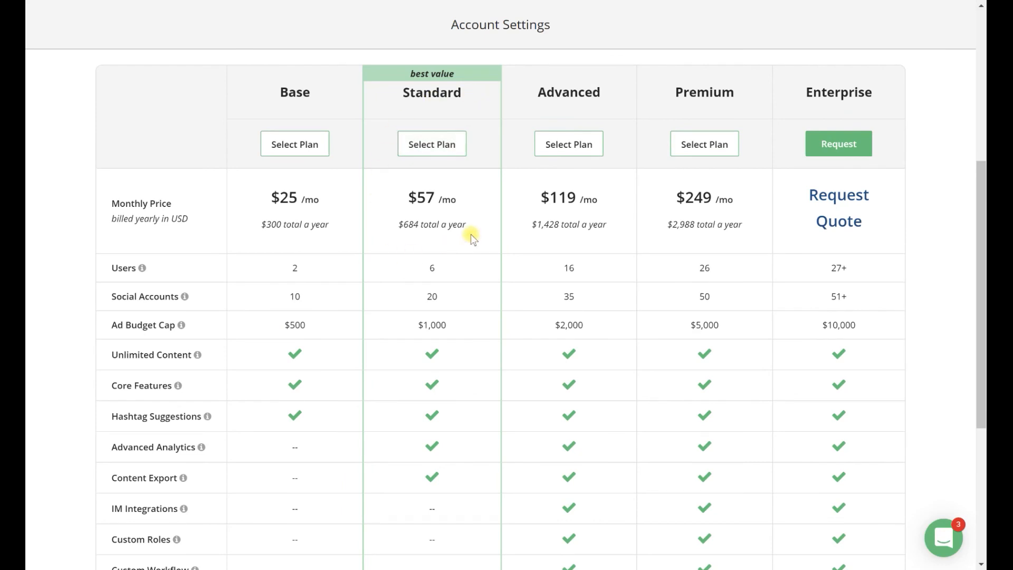
{"action": "scroll", "coordinate": [470, 233], "scroll_direction": "down", "scroll_amount": 1}
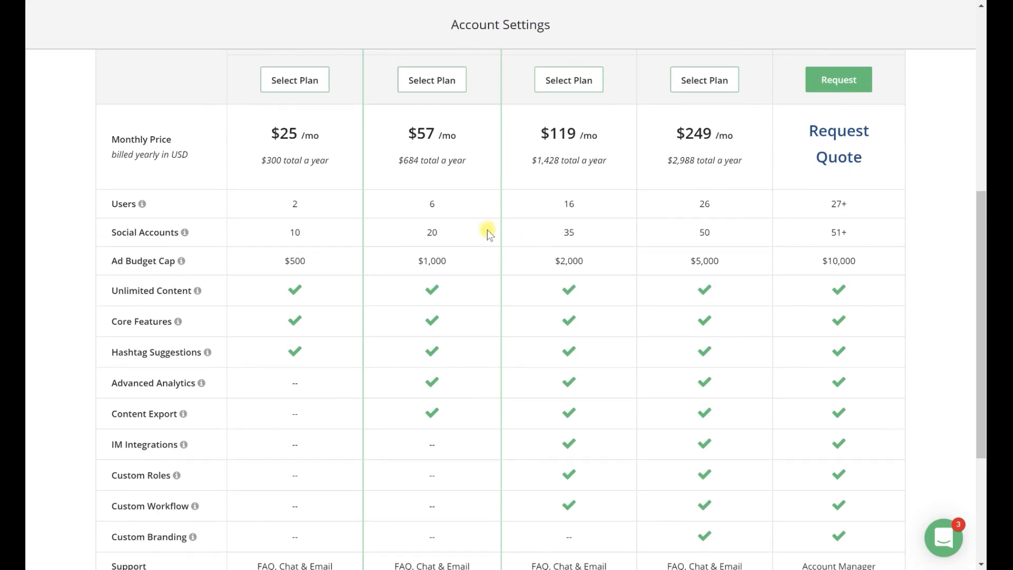
{"action": "scroll", "coordinate": [556, 239], "scroll_direction": "up", "scroll_amount": 1}
{"action": "scroll", "coordinate": [556, 237], "scroll_direction": "up", "scroll_amount": 2}
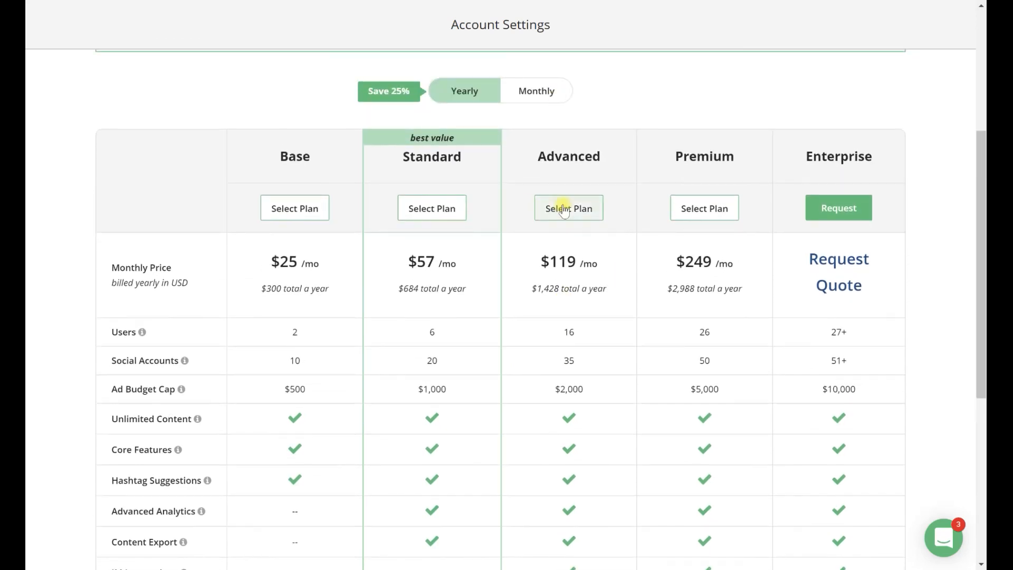
{"action": "scroll", "coordinate": [588, 257], "scroll_direction": "down", "scroll_amount": 3}
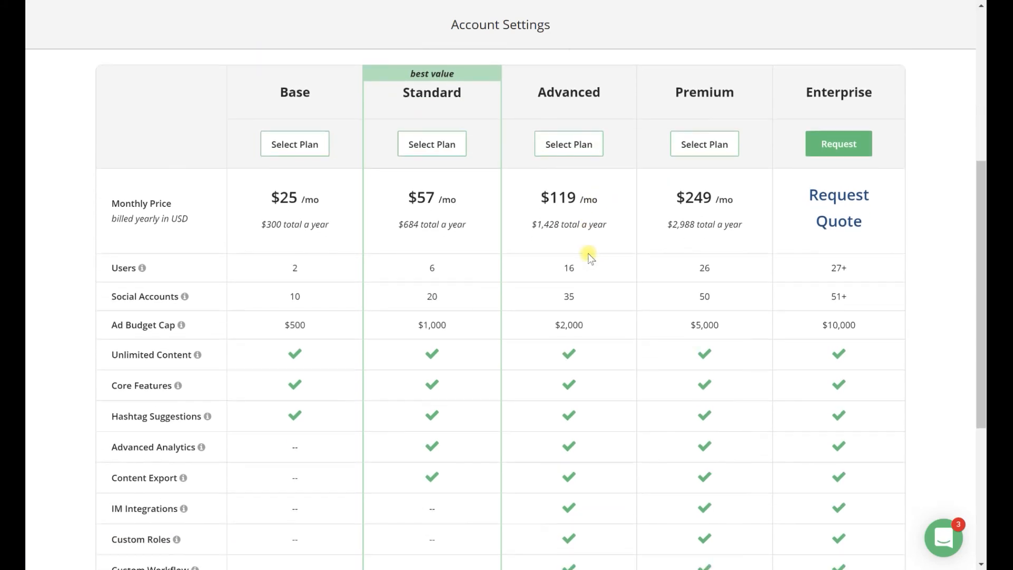
{"action": "scroll", "coordinate": [569, 265], "scroll_direction": "down", "scroll_amount": 1}
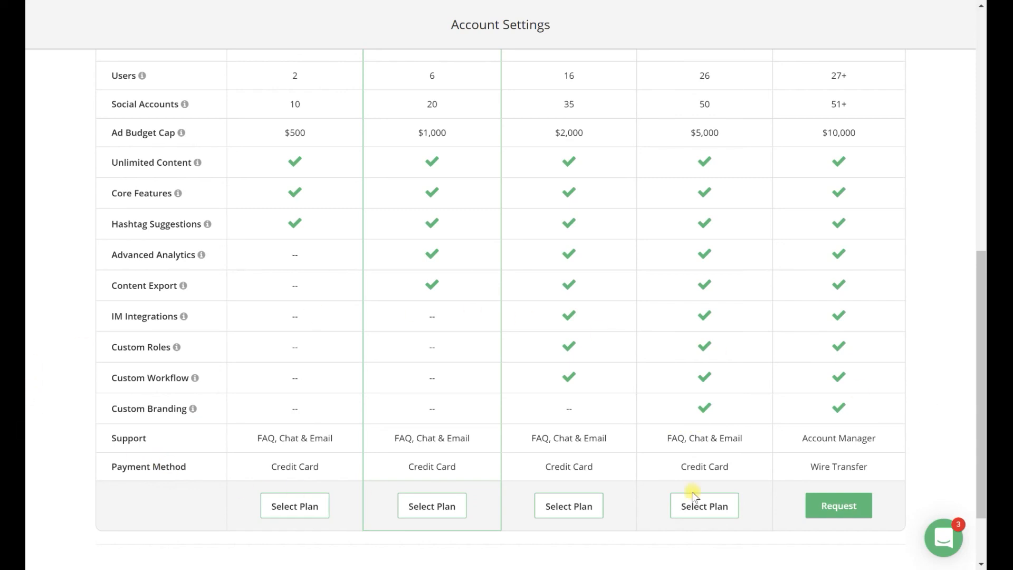
{"action": "scroll", "coordinate": [877, 471], "scroll_direction": "up", "scroll_amount": 4}
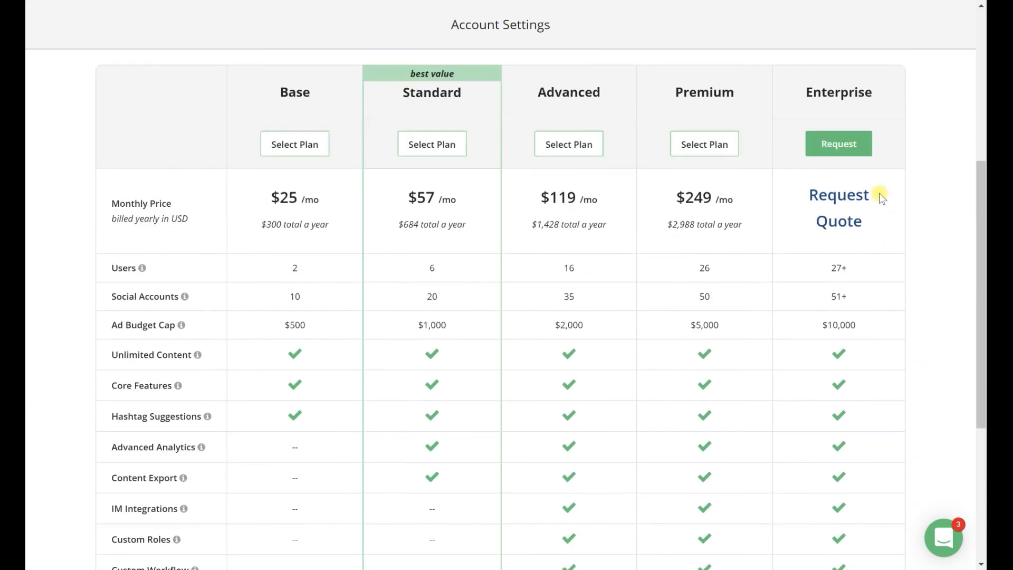
{"action": "scroll", "coordinate": [929, 290], "scroll_direction": "down", "scroll_amount": 5}
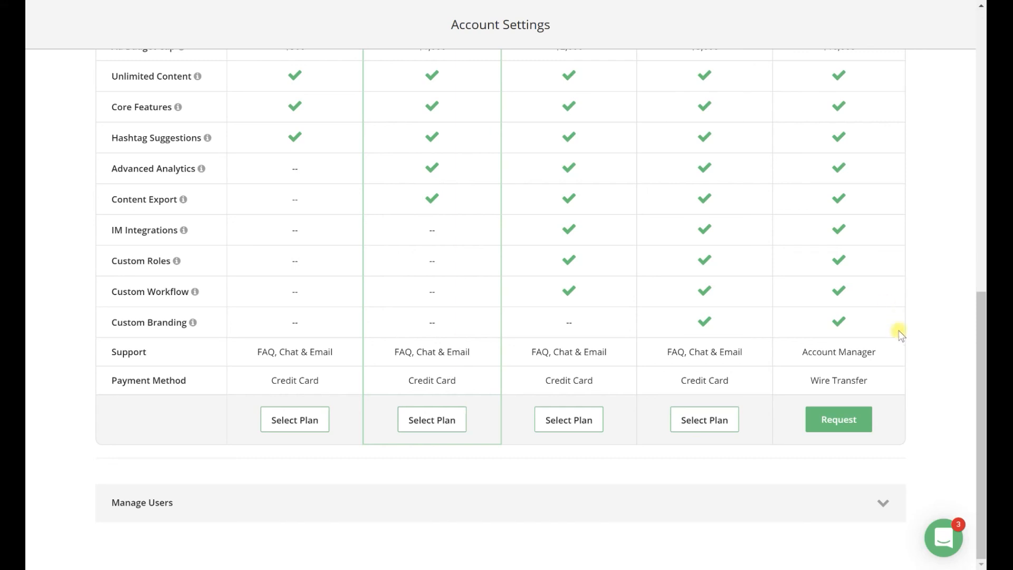
Step: Expand the Manage Users section below the plans and return to the trial overview
{"action": "left_click", "coordinate": [885, 503]}
{"action": "scroll", "coordinate": [932, 368], "scroll_direction": "down", "scroll_amount": 3}
{"action": "scroll", "coordinate": [932, 368], "scroll_direction": "up", "scroll_amount": 10}
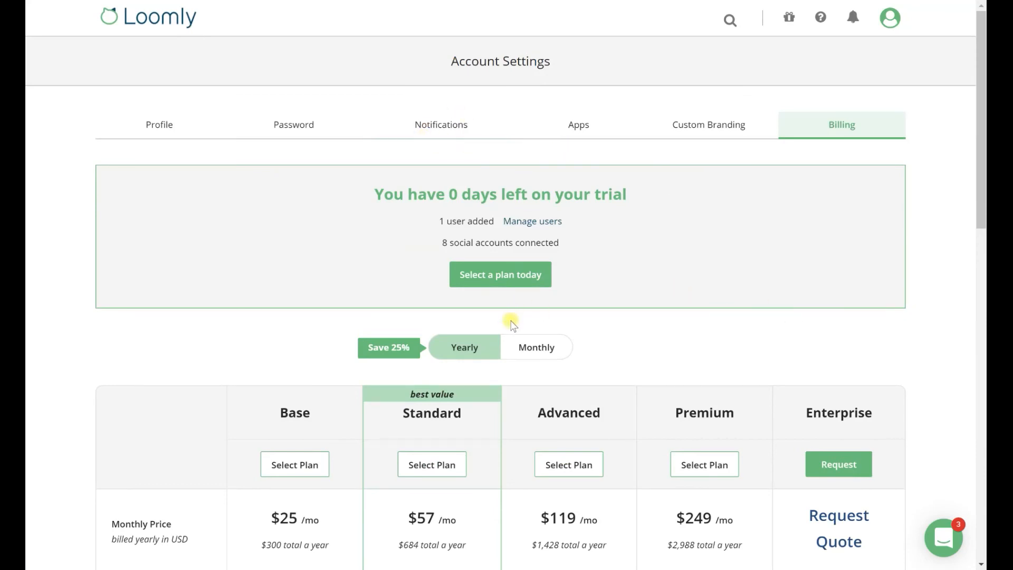
Step: Switch the plan pricing to monthly billing and review the monthly prices of each plan
{"action": "scroll", "coordinate": [809, 339], "scroll_direction": "down", "scroll_amount": 3}
{"action": "scroll", "coordinate": [891, 342], "scroll_direction": "down", "scroll_amount": 1}
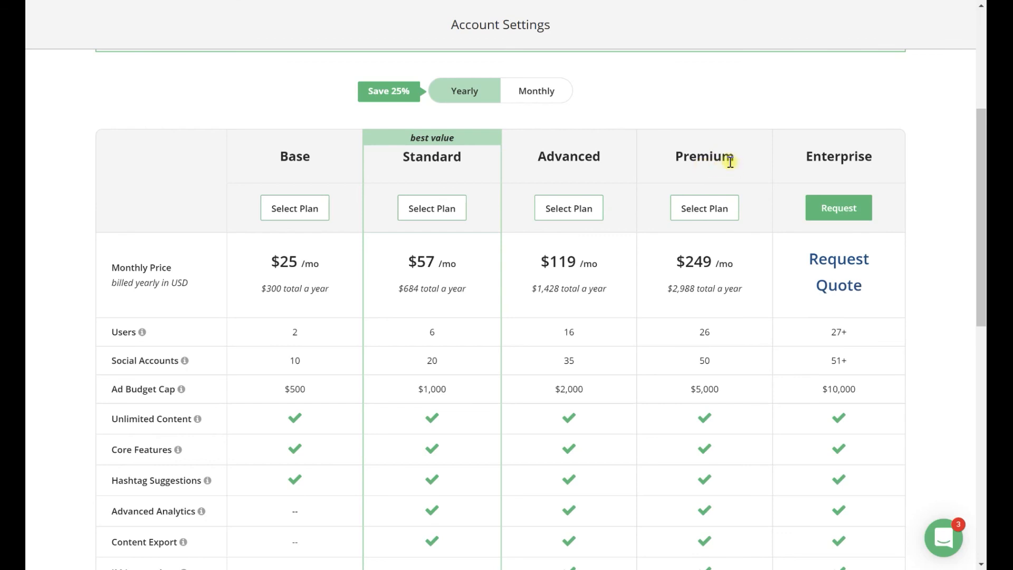
{"action": "left_click", "coordinate": [536, 91]}
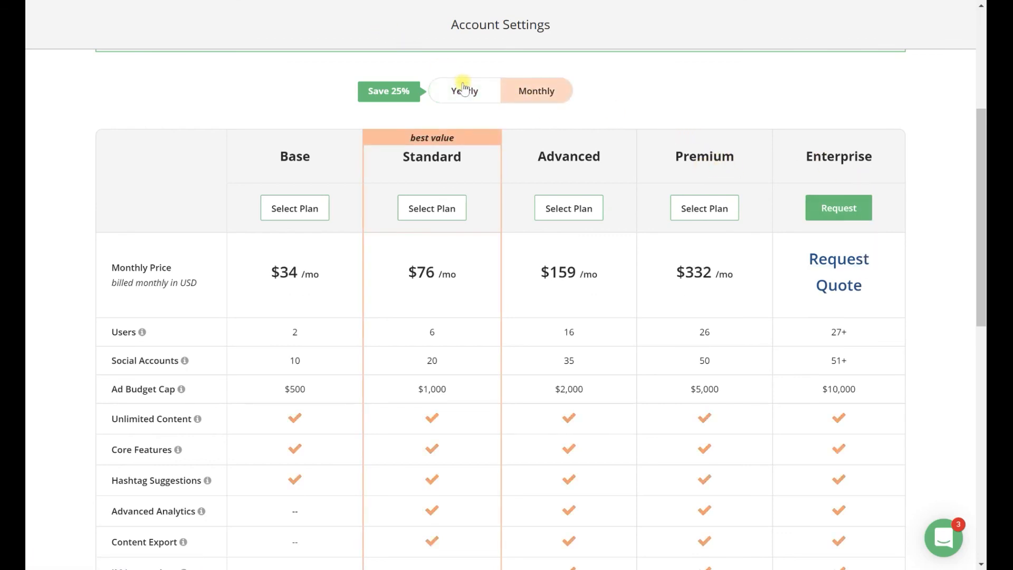
{"action": "scroll", "coordinate": [285, 285], "scroll_direction": "down", "scroll_amount": 2}
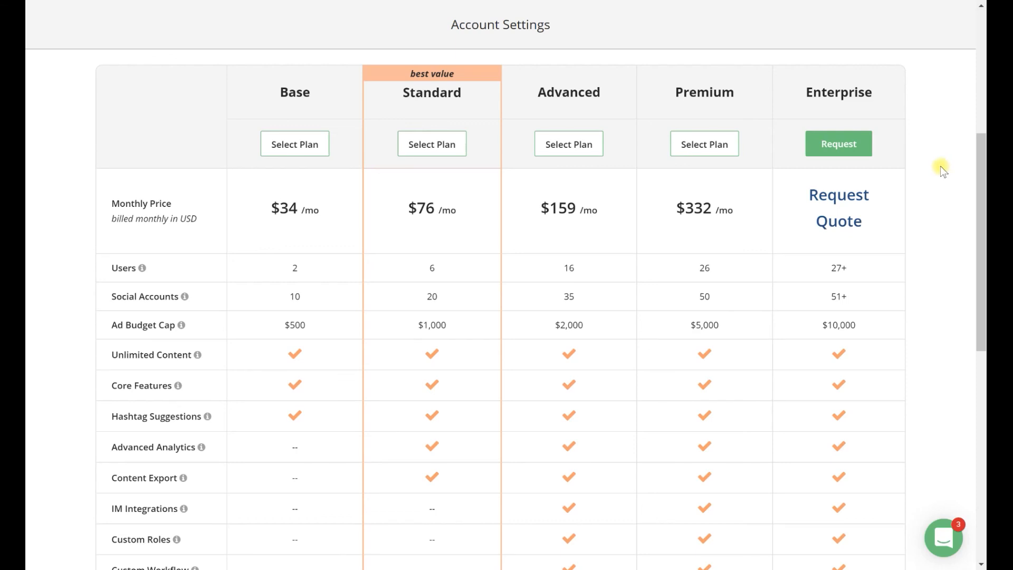
{"action": "scroll", "coordinate": [940, 166], "scroll_direction": "up", "scroll_amount": 6}
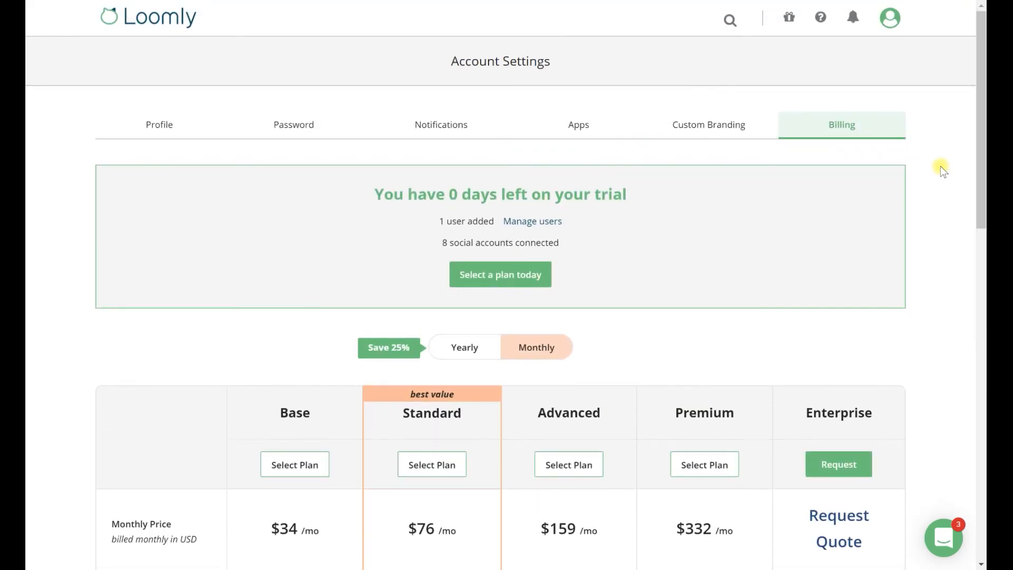